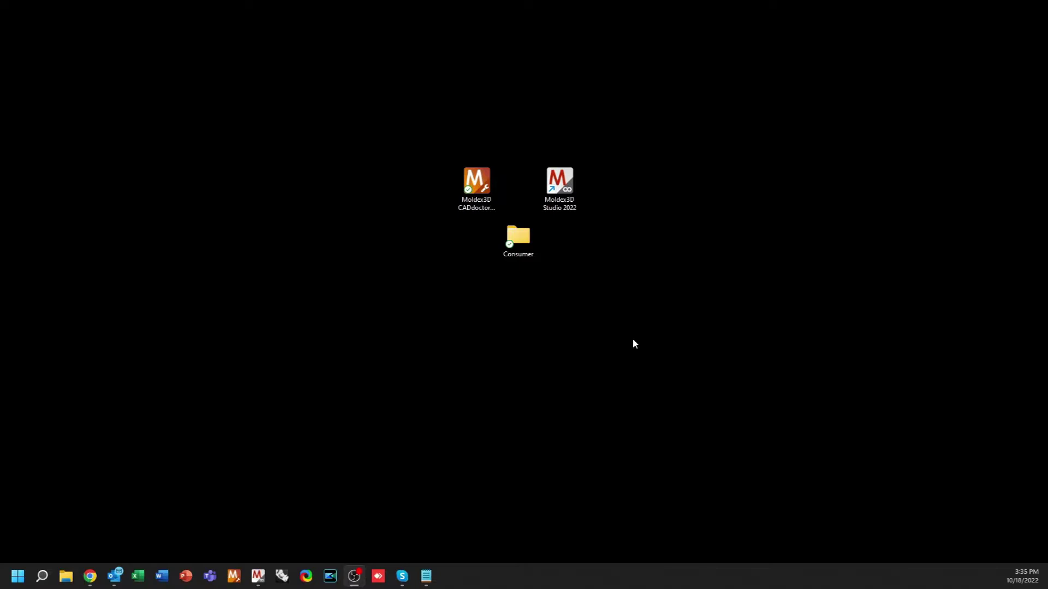
# Launch Moldex3D Studio 2022 from its desktop shortcut
pyautogui.doubleClick(557, 211)
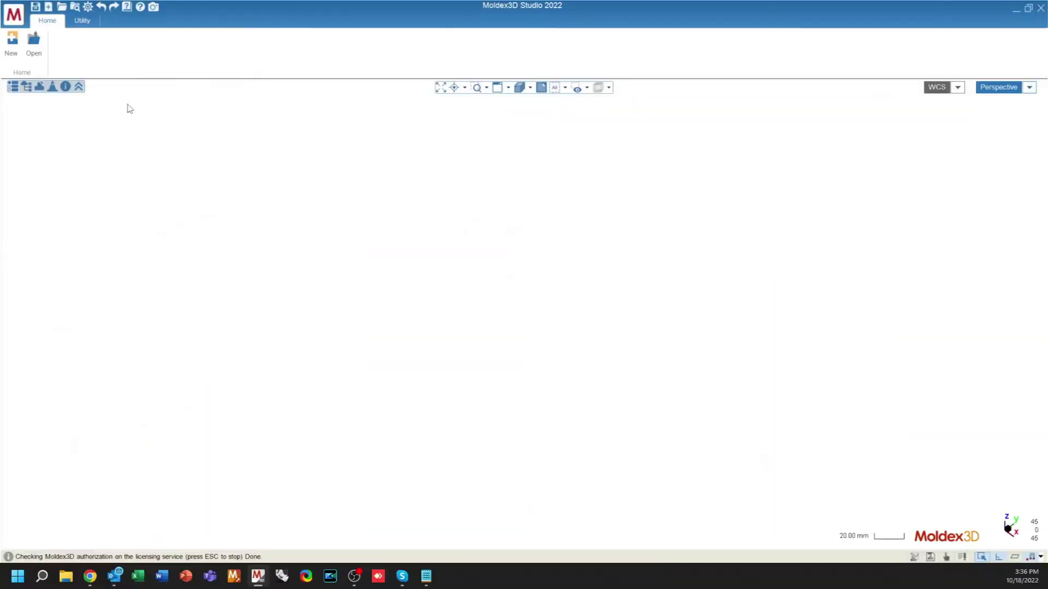
# Review the Snap display preference and check the status-bar snap options list
pyautogui.click(88, 7)
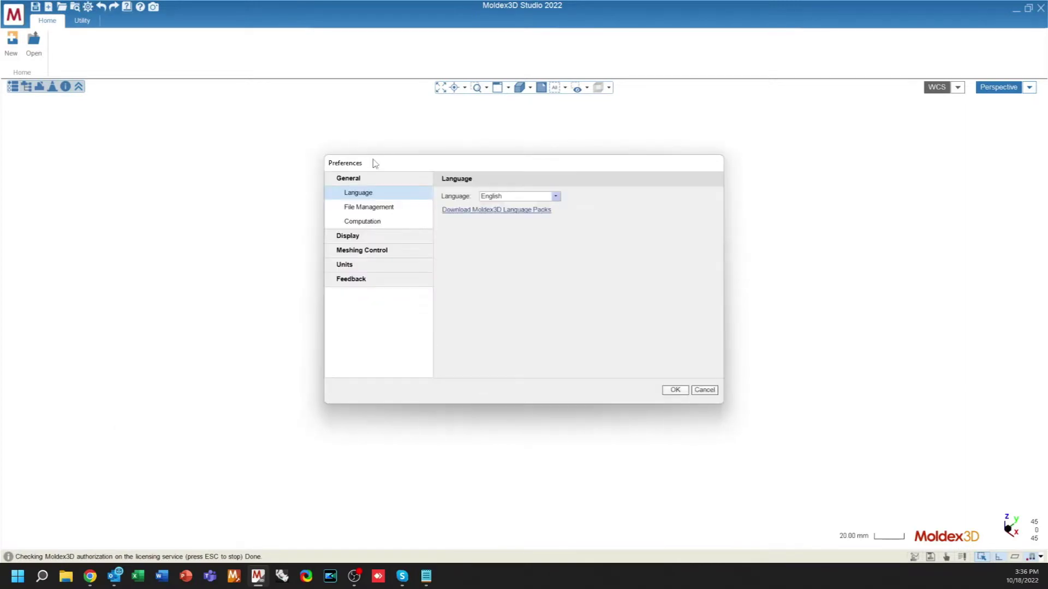
pyautogui.click(348, 237)
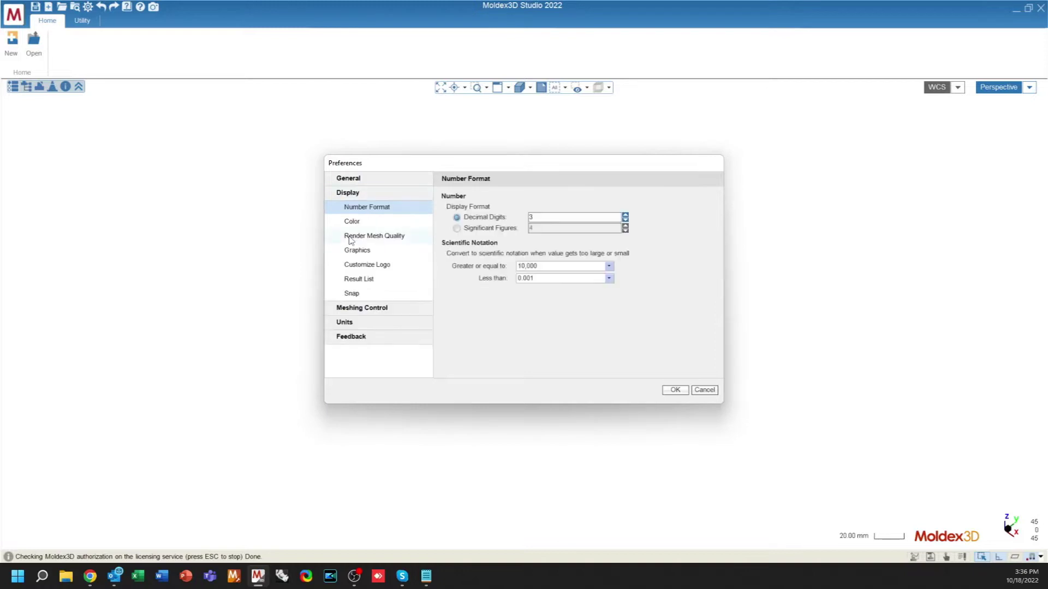
pyautogui.click(352, 295)
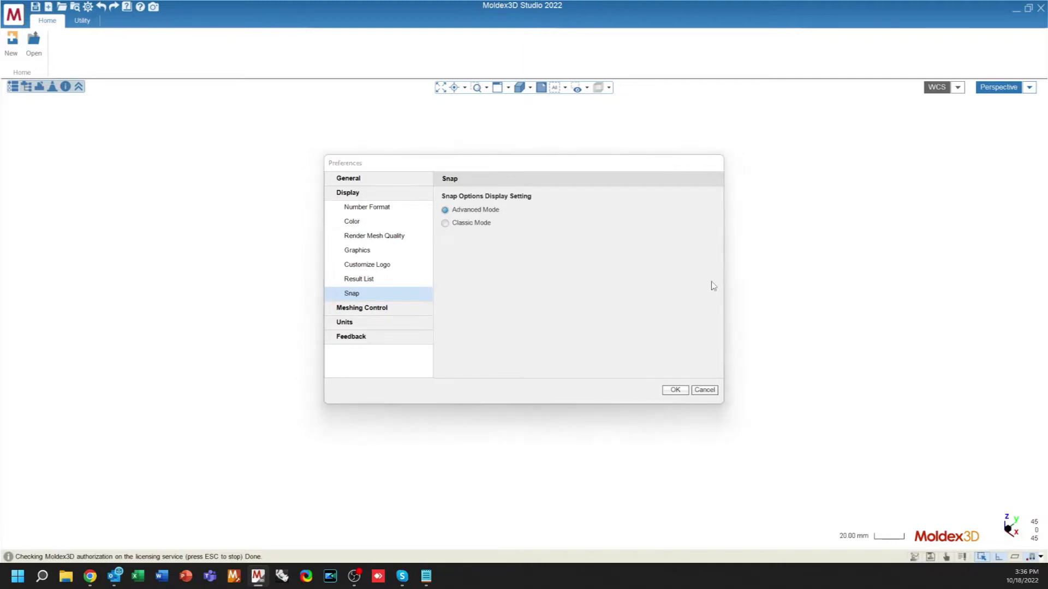
pyautogui.click(704, 390)
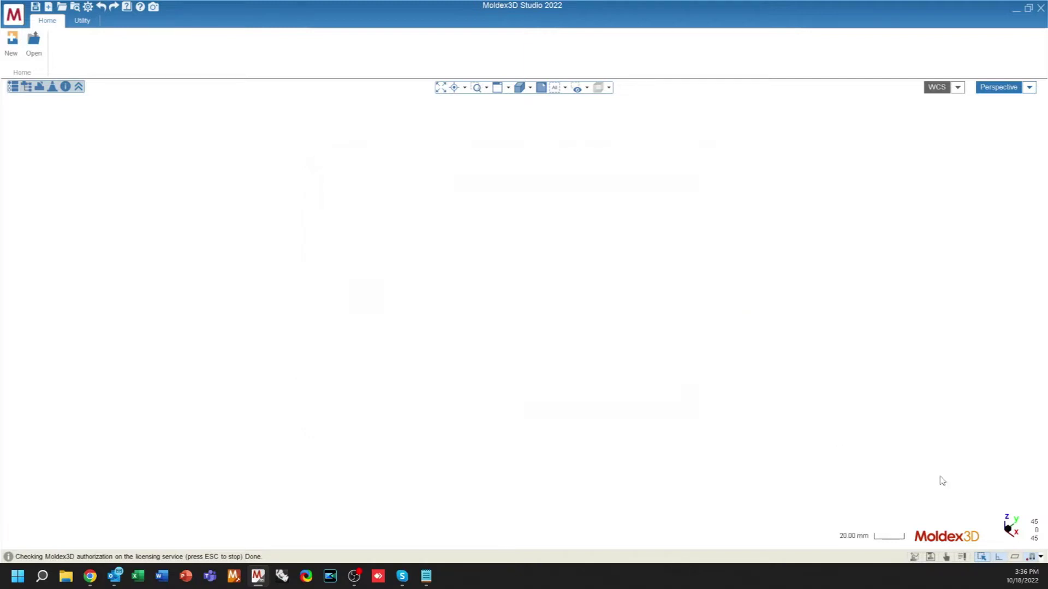
pyautogui.click(1041, 557)
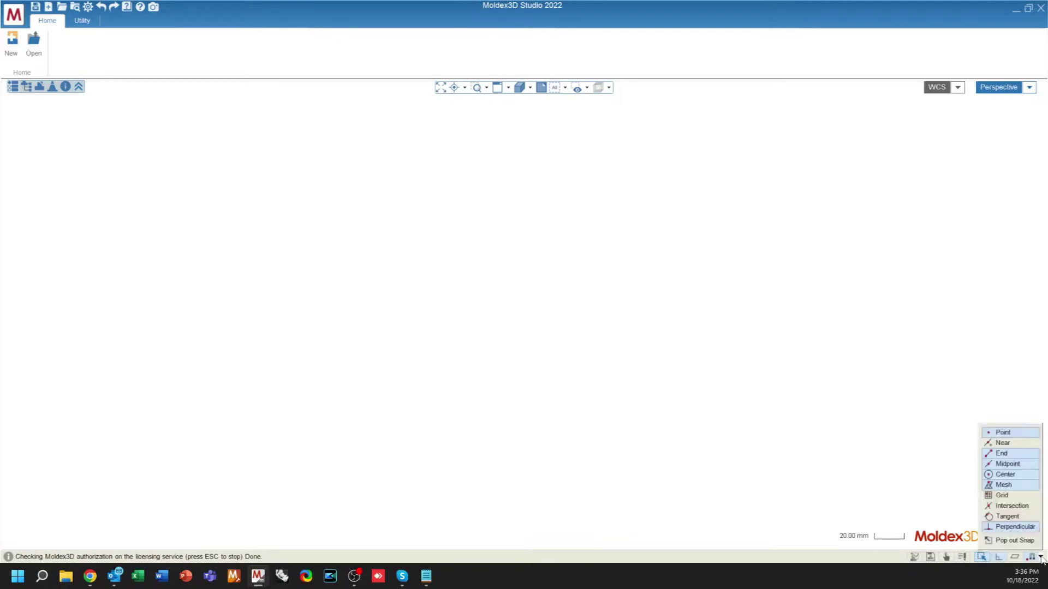
pyautogui.click(1041, 557)
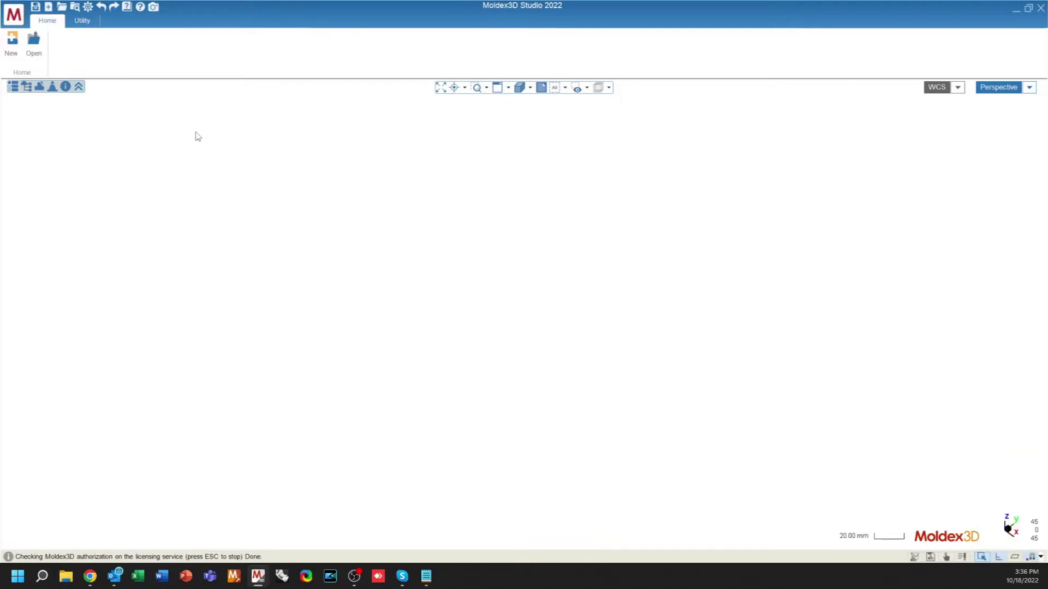
# Set the snap options display to Classic Mode in Preferences > Display > Snap
pyautogui.click(87, 6)
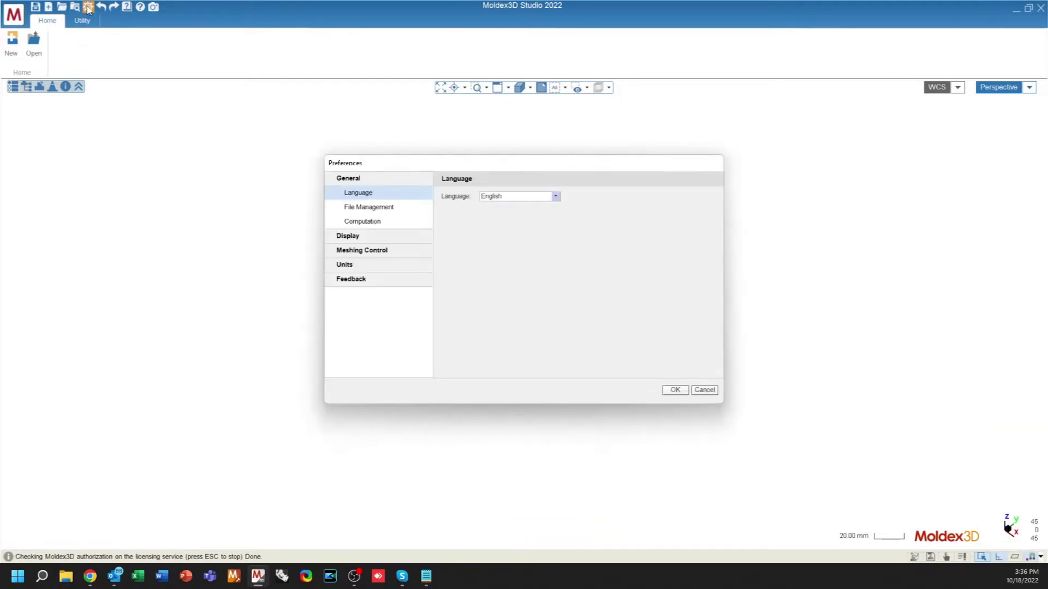
pyautogui.click(356, 237)
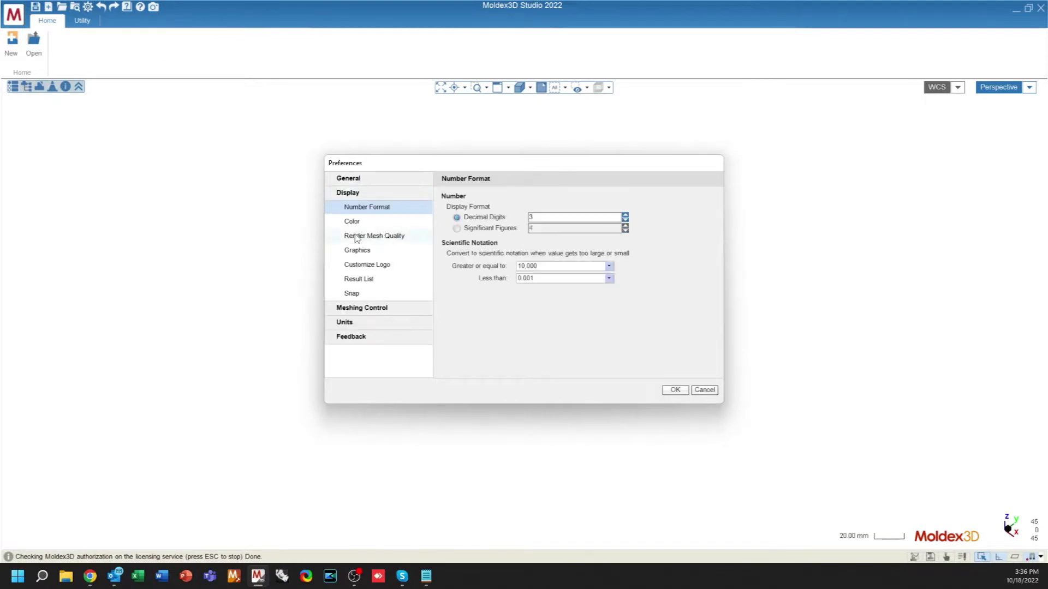
pyautogui.click(356, 294)
pyautogui.click(467, 223)
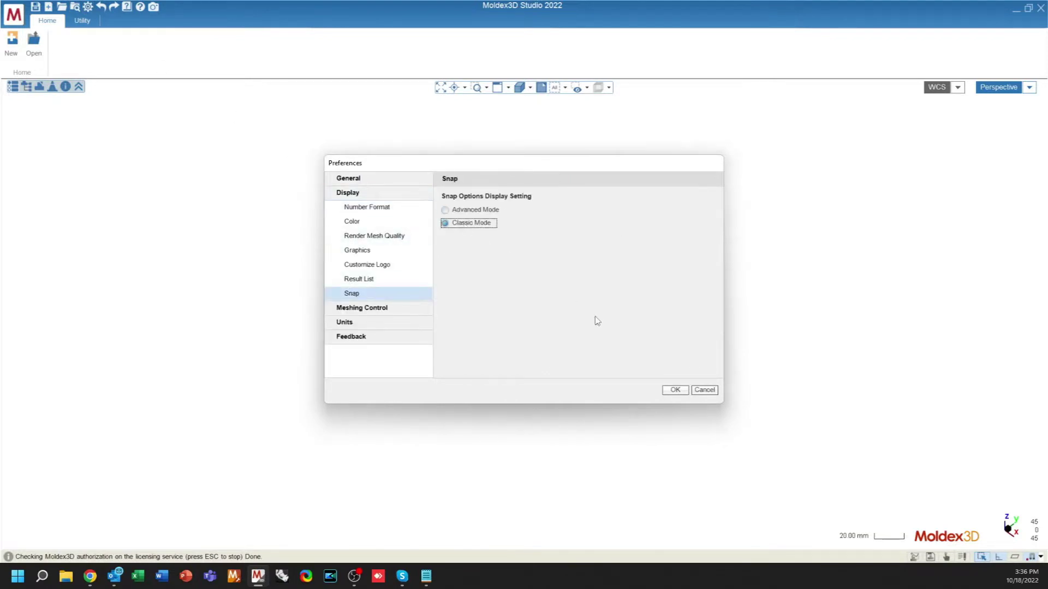
pyautogui.click(674, 390)
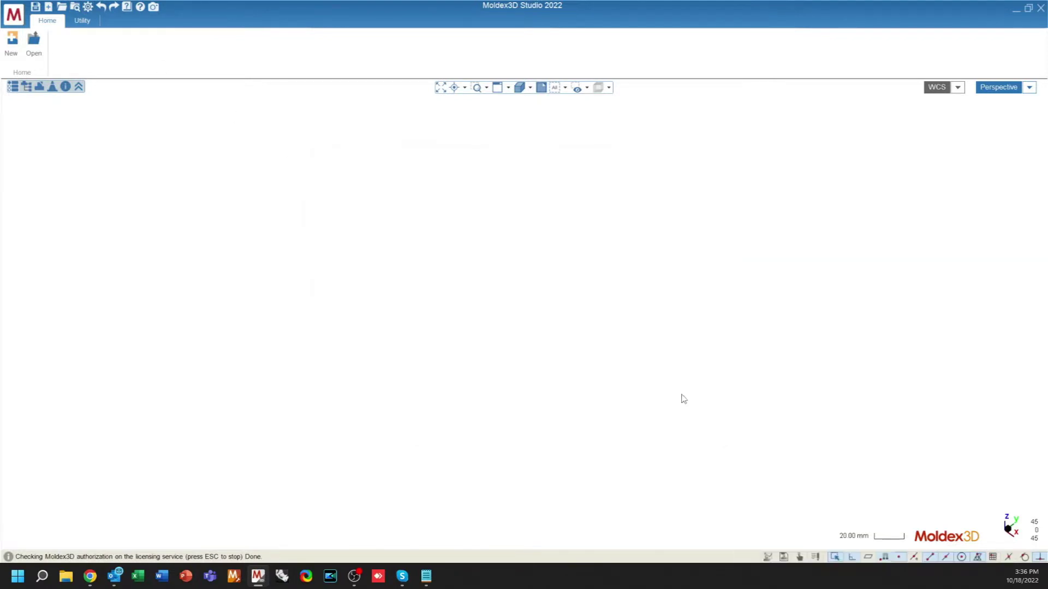
pyautogui.click(815, 557)
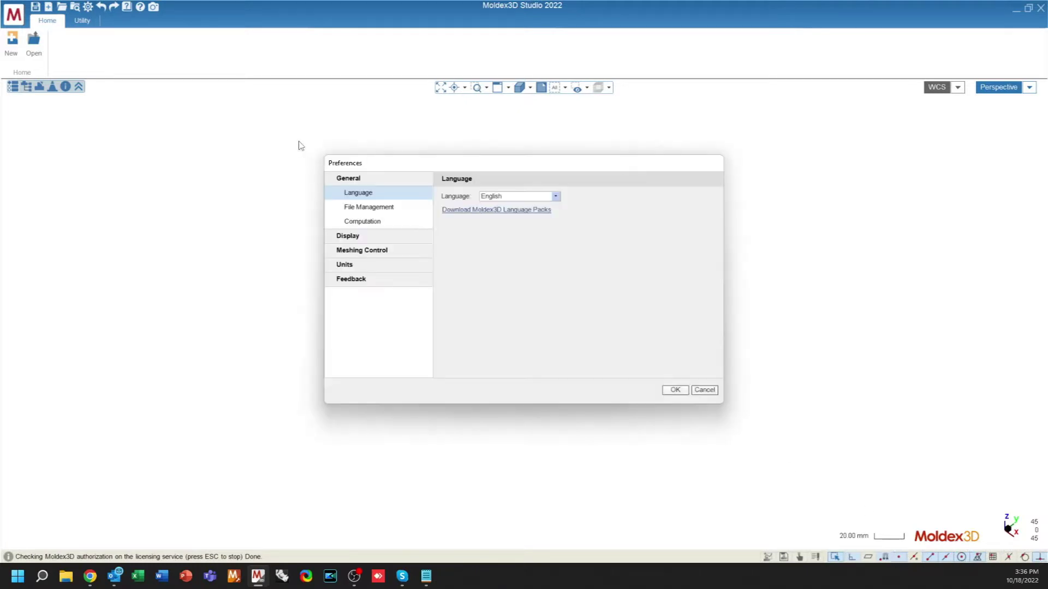
# Review the Solid mesh settings under Meshing Control in Preferences
pyautogui.click(362, 251)
pyautogui.click(363, 236)
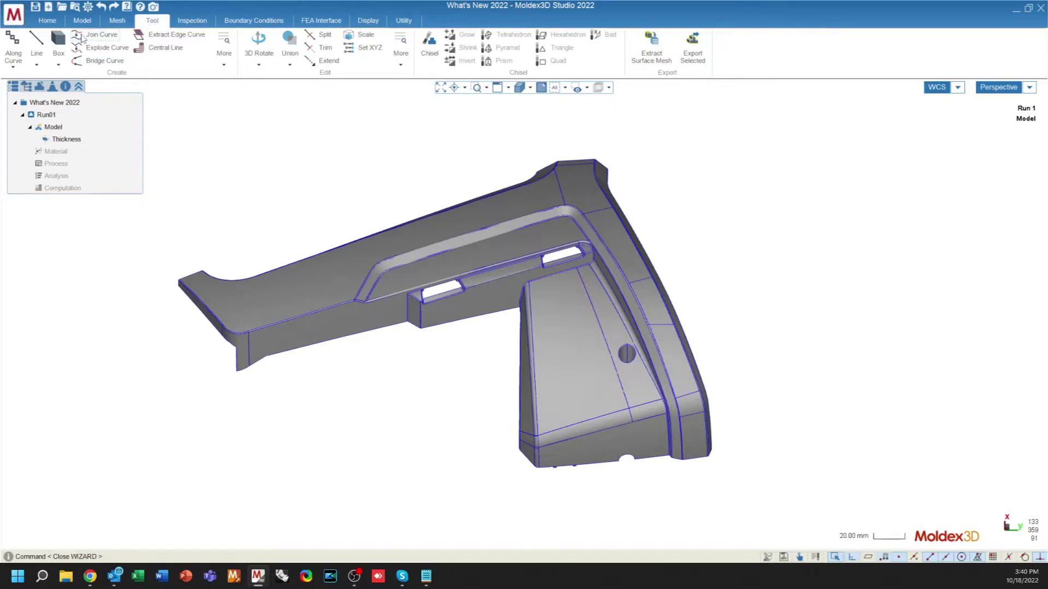
pyautogui.click(38, 62)
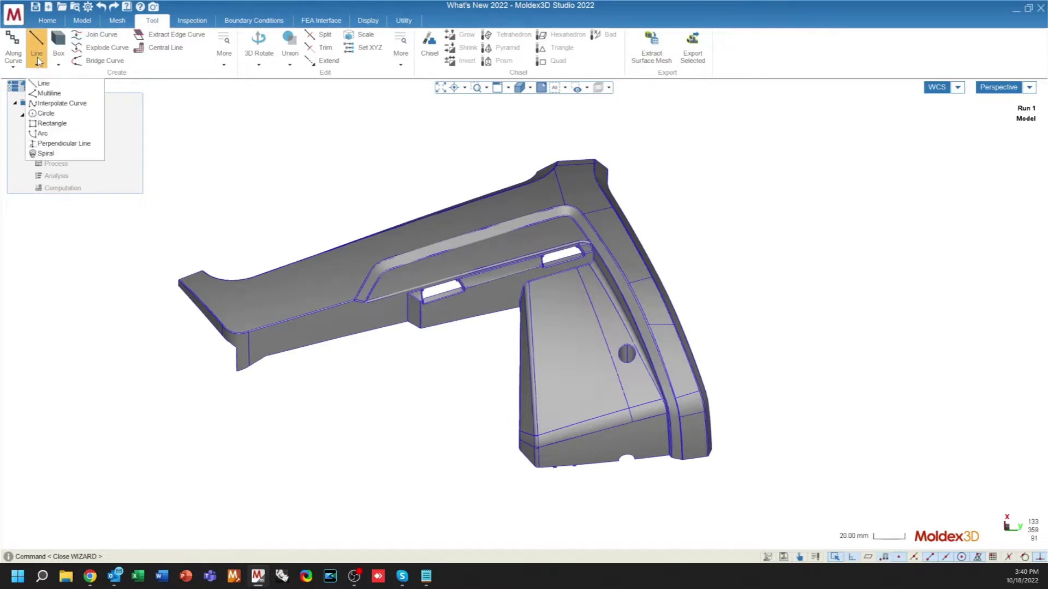
pyautogui.click(48, 127)
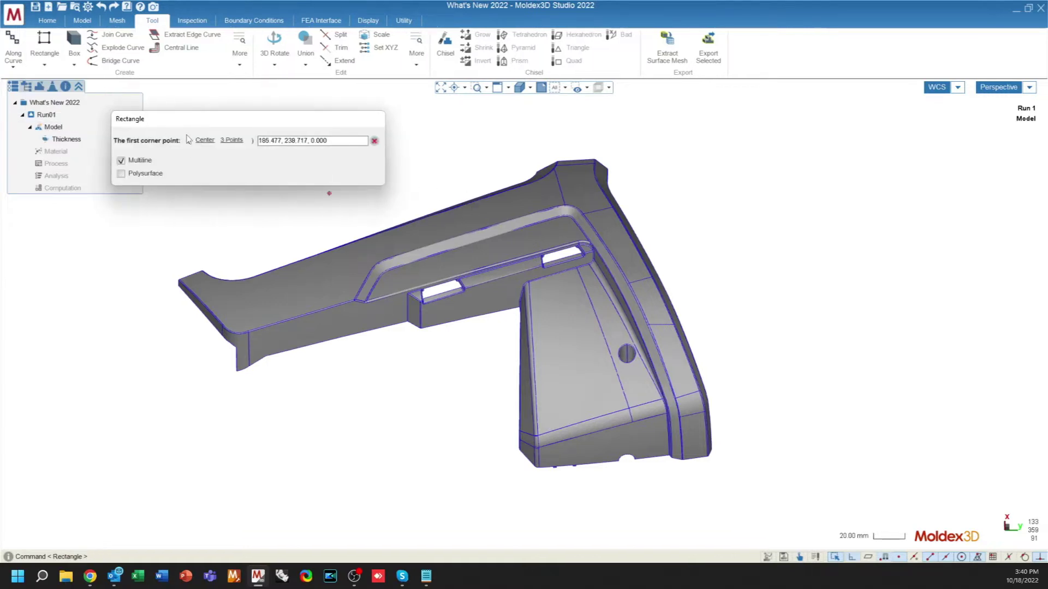
pyautogui.click(746, 228)
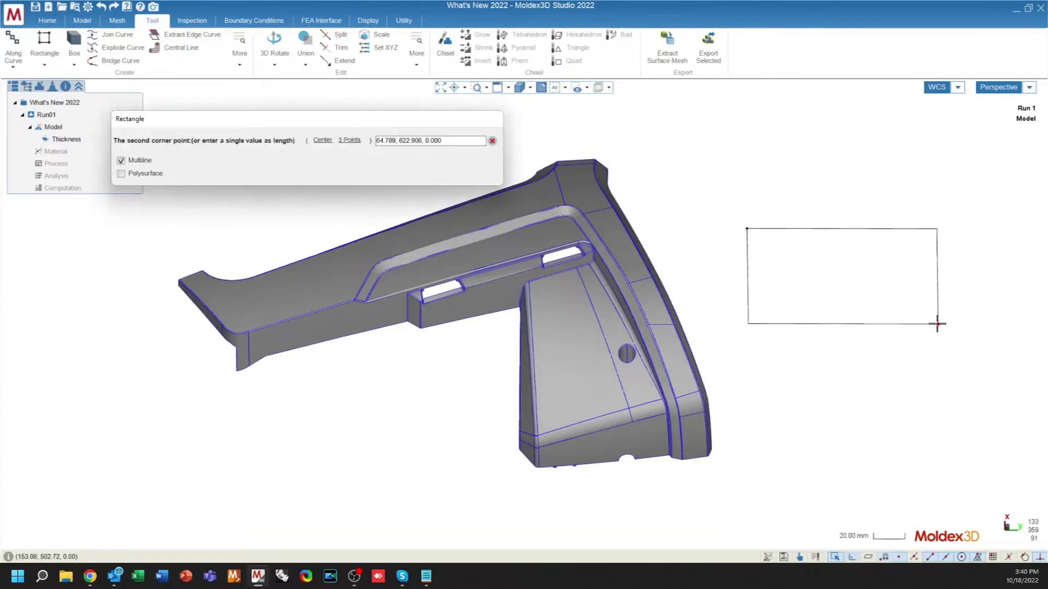
pyautogui.press('Escape')
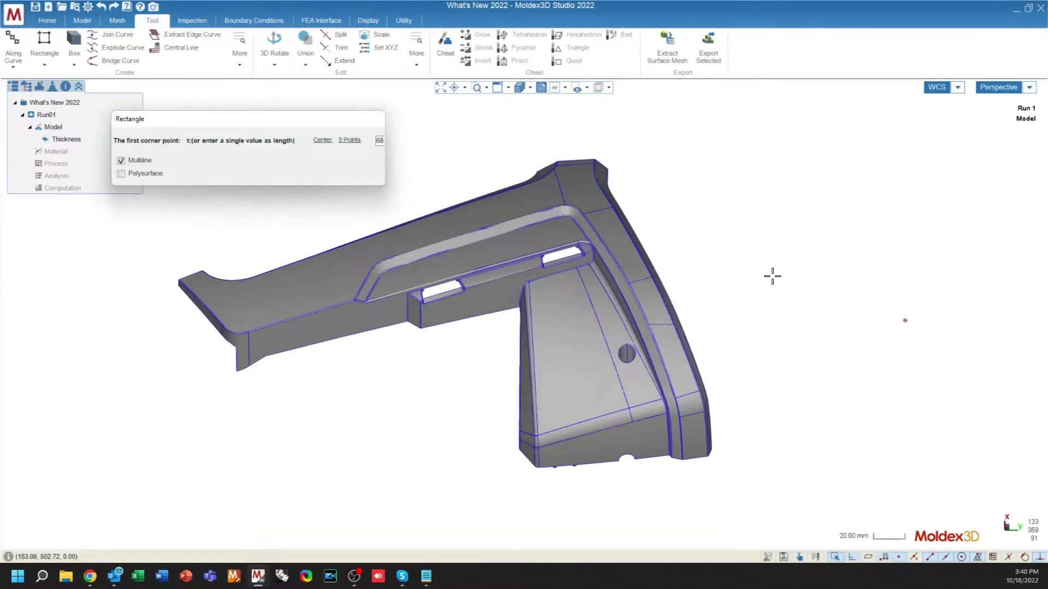
pyautogui.click(208, 140)
pyautogui.click(856, 279)
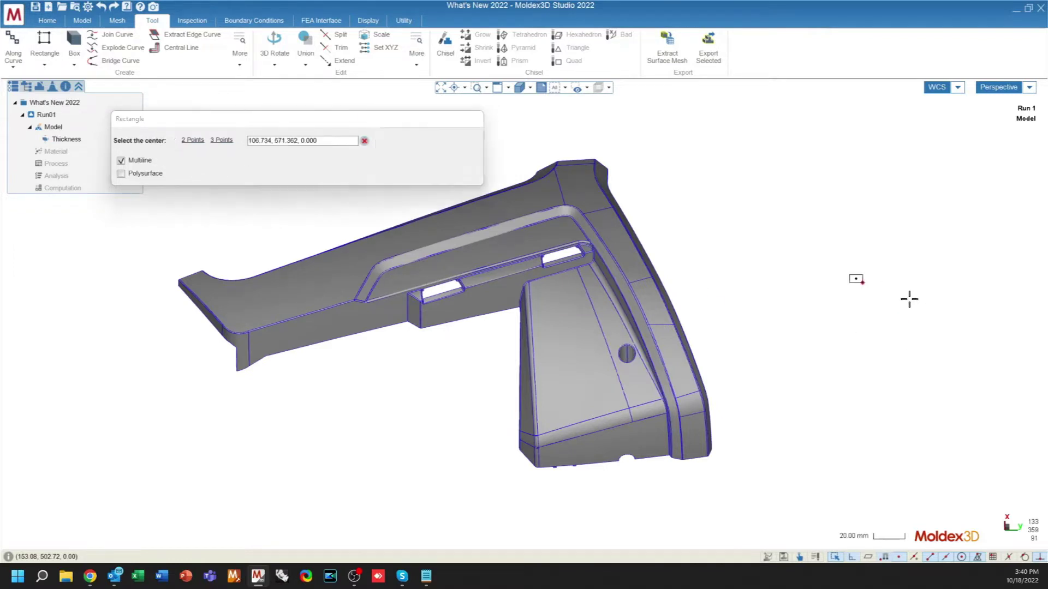
pyautogui.press('Escape')
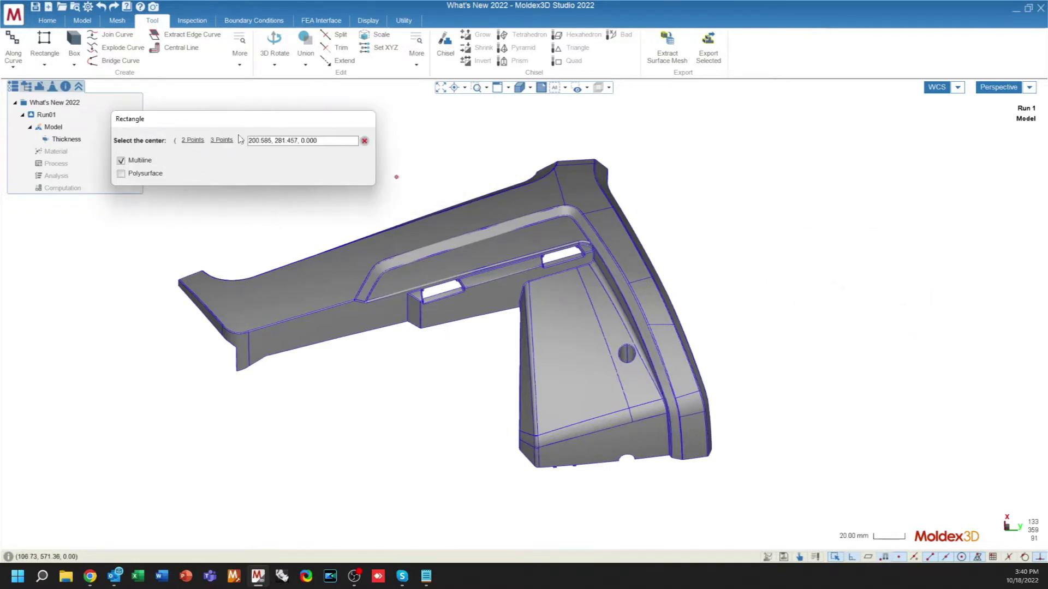
pyautogui.click(221, 141)
pyautogui.click(767, 212)
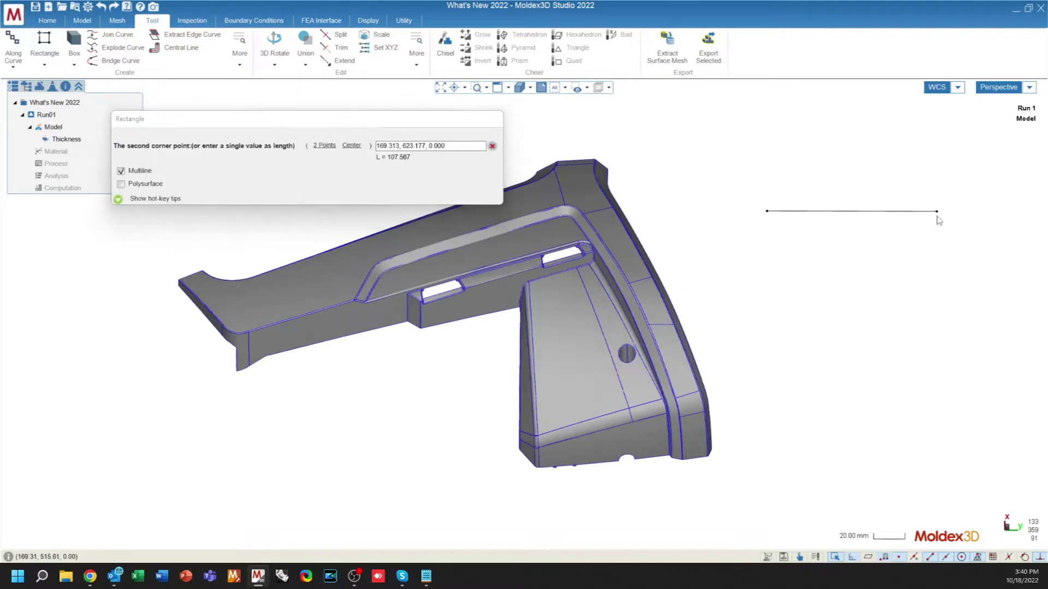
pyautogui.click(937, 211)
pyautogui.click(925, 329)
pyautogui.moveTo(956, 367); pyautogui.dragTo(740, 174)
pyautogui.moveTo(863, 318); pyautogui.dragTo(883, 267, button='middle')
pyautogui.click(885, 249)
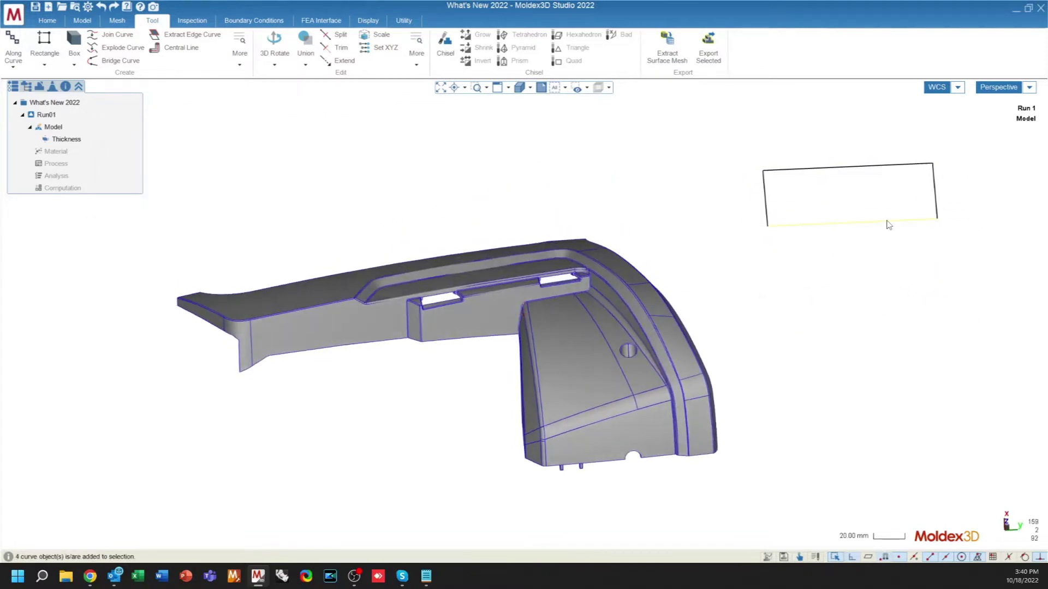
pyautogui.click(880, 166)
pyautogui.moveTo(986, 257); pyautogui.dragTo(732, 155)
pyautogui.press('Delete')
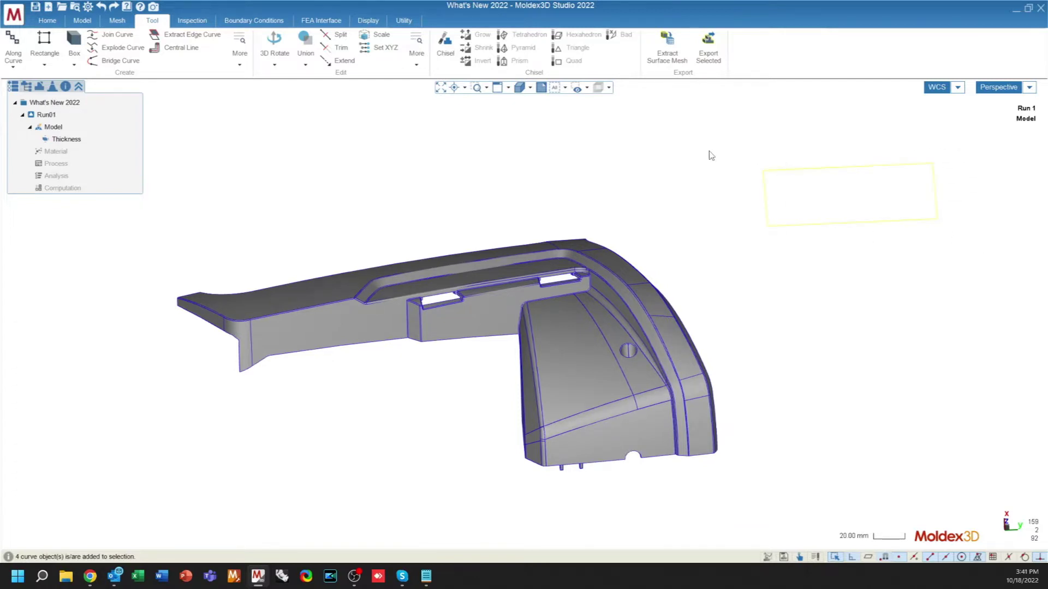
# Draw two straight lines to the right of the part
pyautogui.click(44, 61)
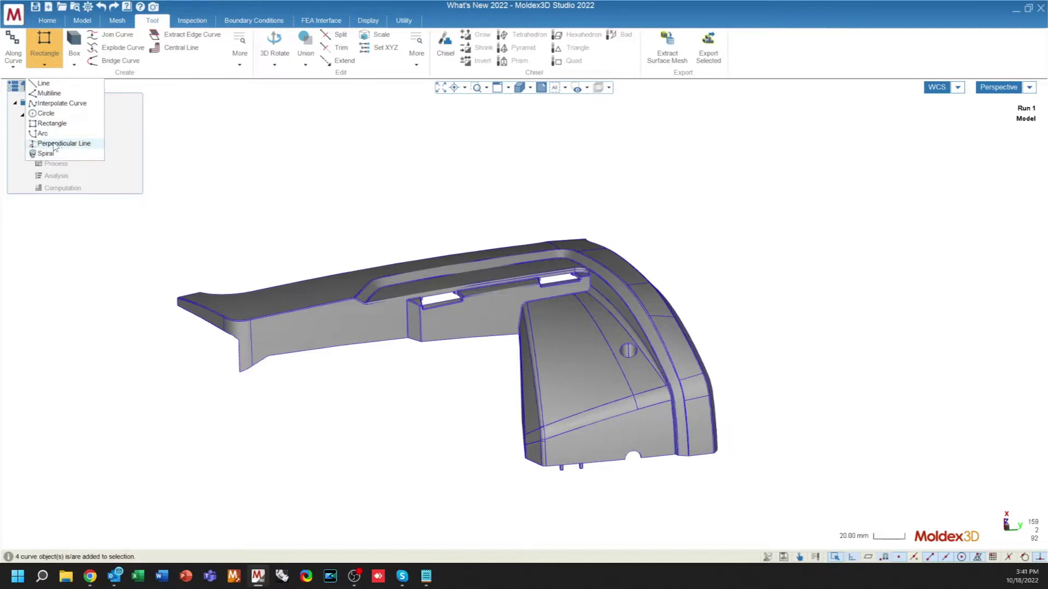
pyautogui.click(657, 150)
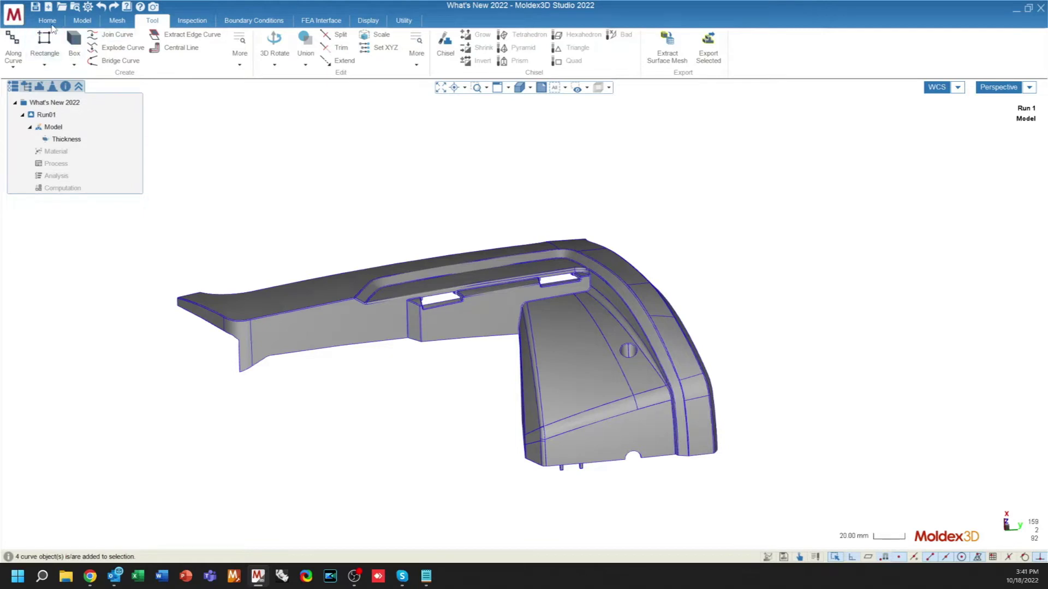
pyautogui.click(49, 57)
pyautogui.click(43, 85)
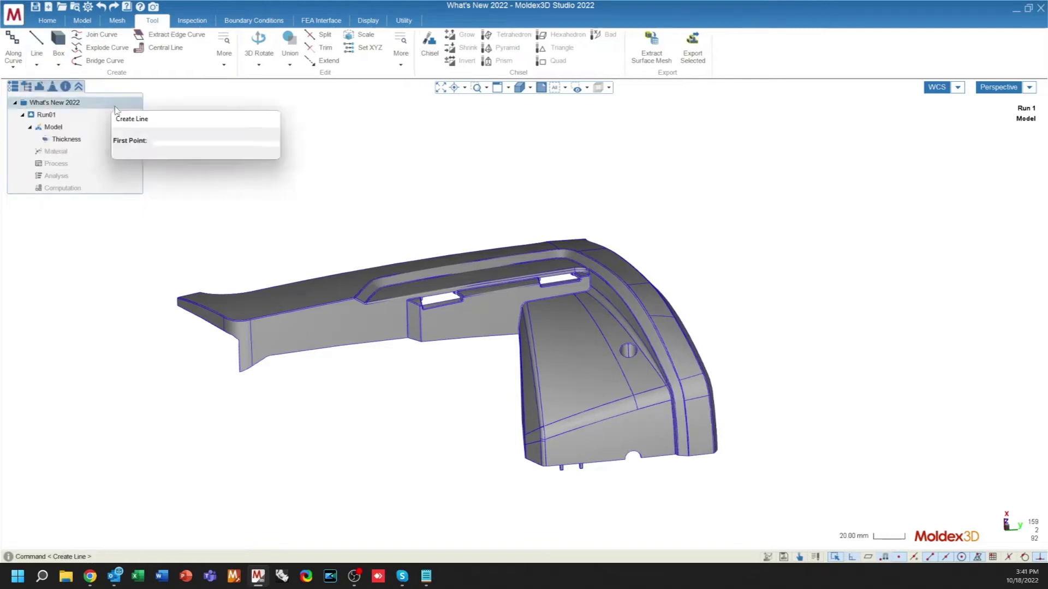
pyautogui.click(906, 127)
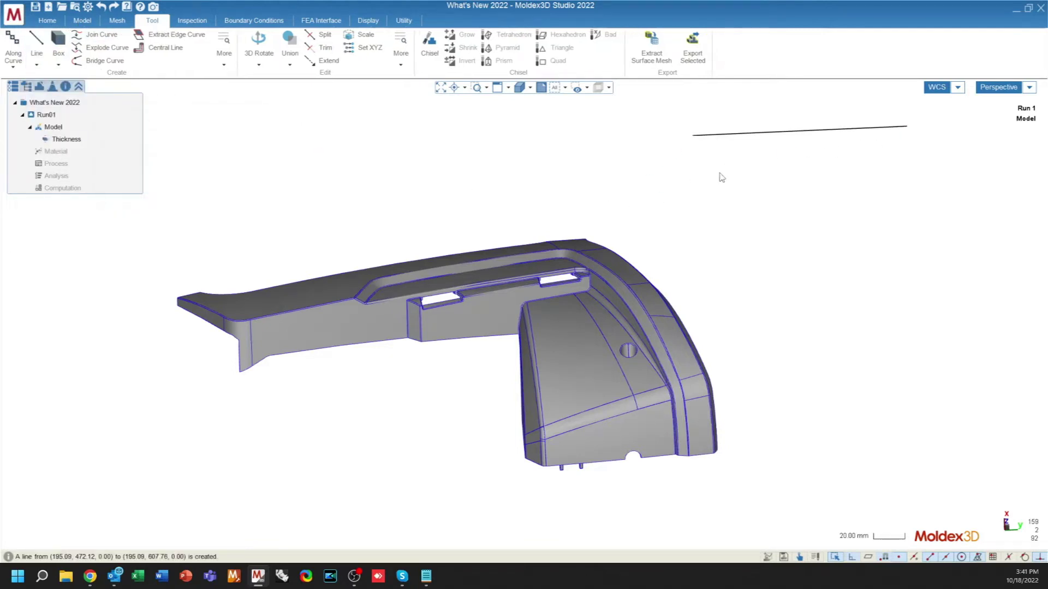
pyautogui.click(908, 185)
pyautogui.press('Escape')
# Join the two lines with a perpendicular line and box-select all three curves
pyautogui.click(37, 65)
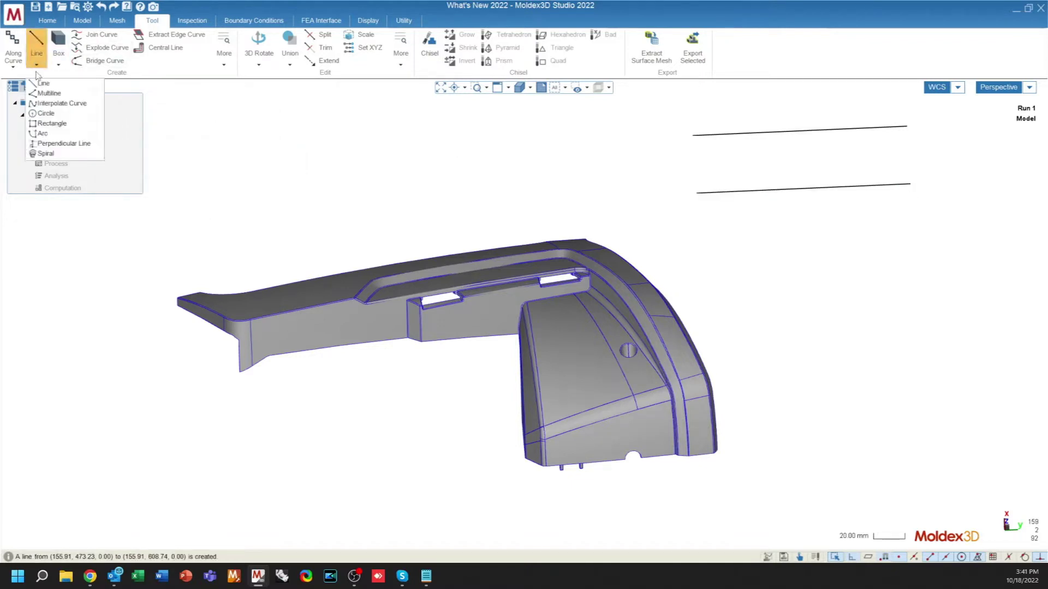
pyautogui.click(47, 148)
pyautogui.click(844, 195)
pyautogui.click(782, 143)
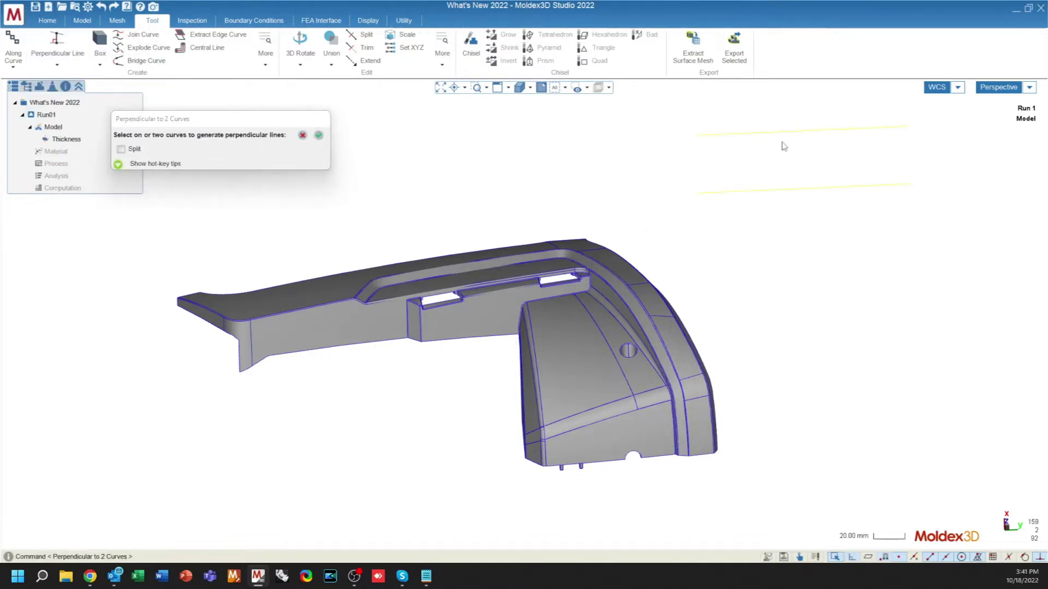
pyautogui.moveTo(783, 143)
pyautogui.mouseDown(button='middle')
pyautogui.moveTo(893, 295)
pyautogui.moveTo(783, 168)
pyautogui.mouseUp(button='middle')
pyautogui.moveTo(856, 227); pyautogui.dragTo(771, 129)
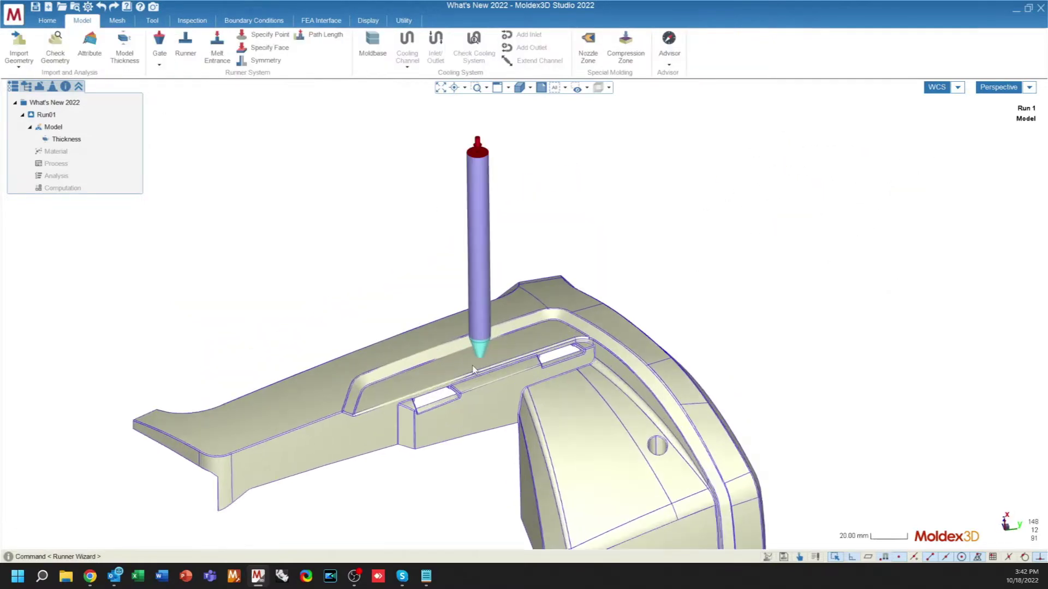
pyautogui.scroll(3, 476, 347)
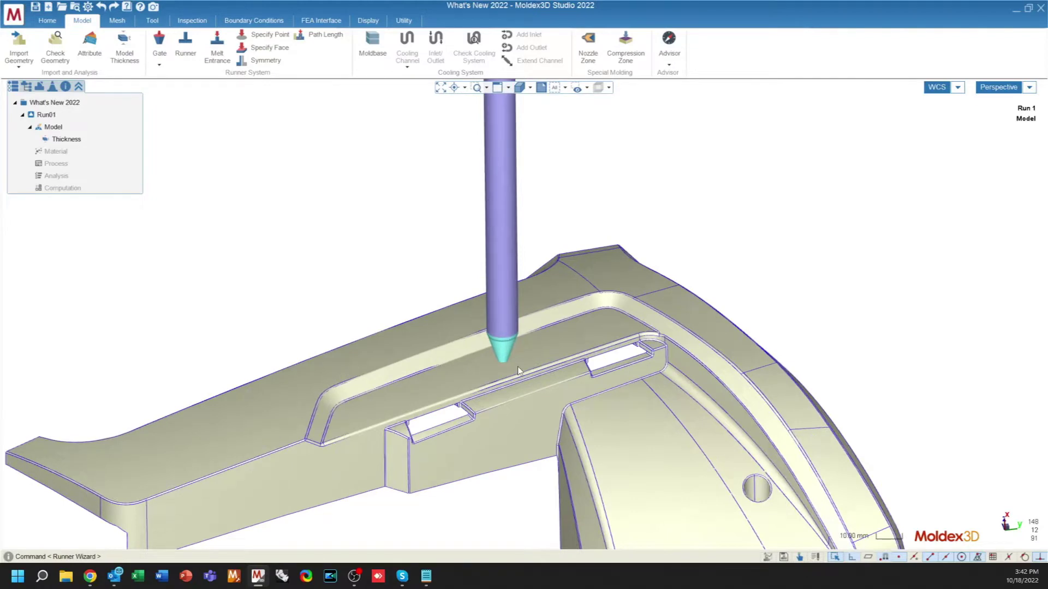
# Start the Channel Polysurface tool from the Tool tab's extra curve tools
pyautogui.scroll(-1, 476, 348)
pyautogui.scroll(3, 476, 348)
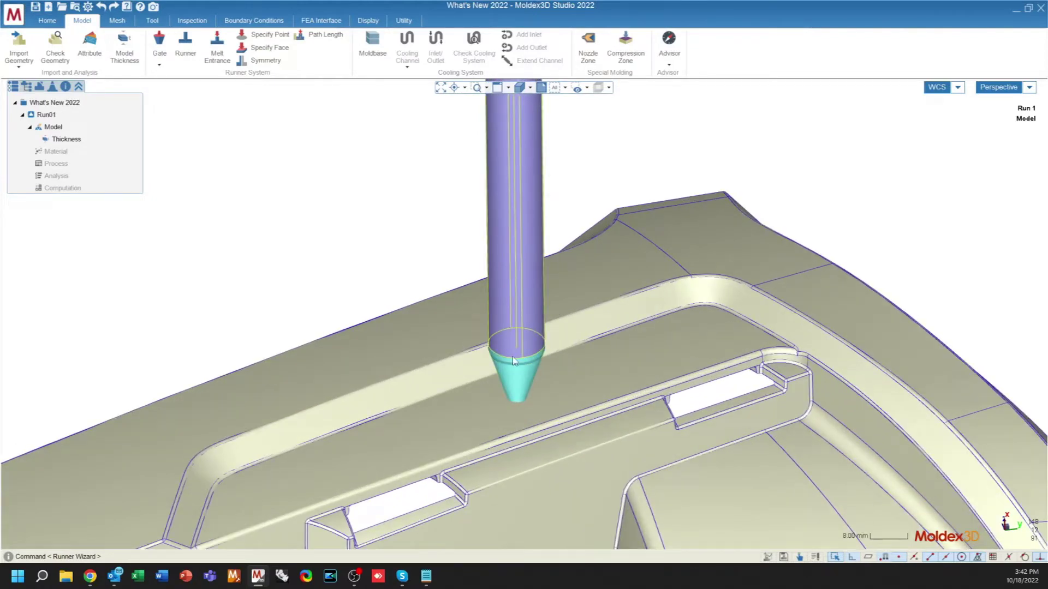
pyautogui.scroll(-3, 516, 381)
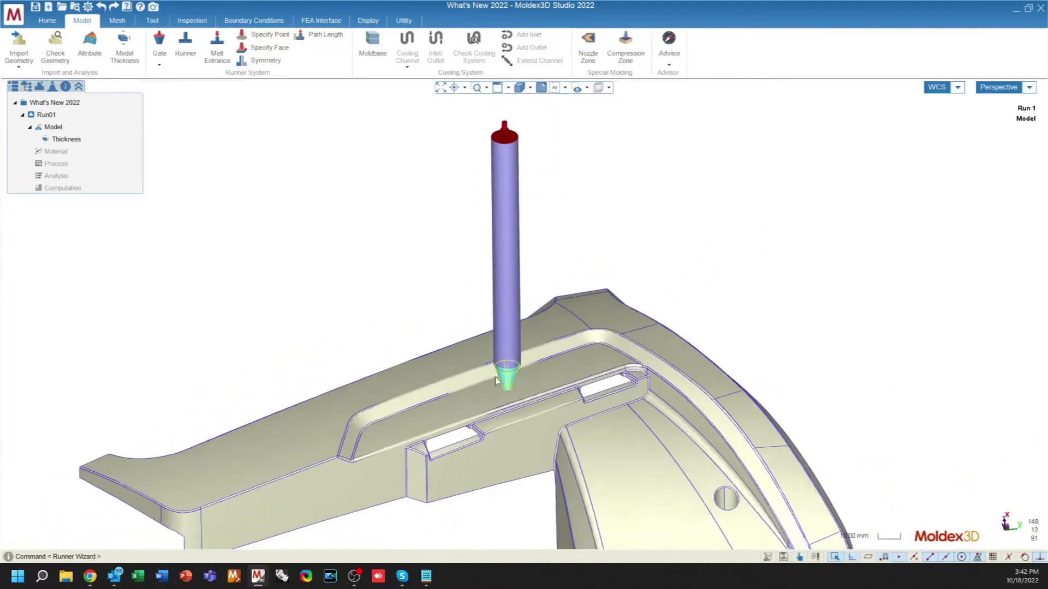
pyautogui.scroll(-4, 469, 354)
pyautogui.click(152, 21)
pyautogui.click(225, 64)
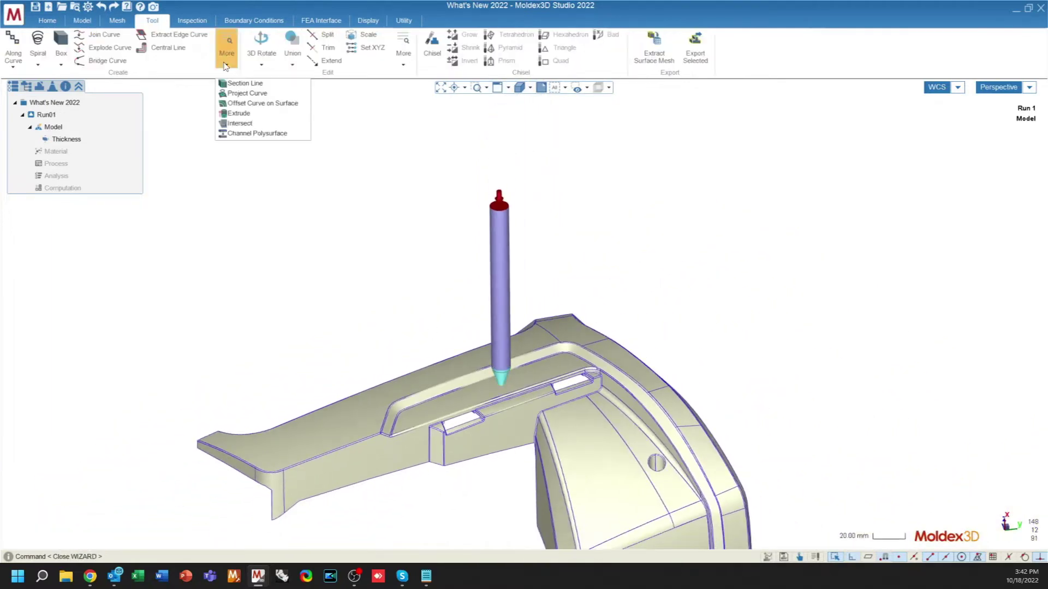
pyautogui.click(249, 134)
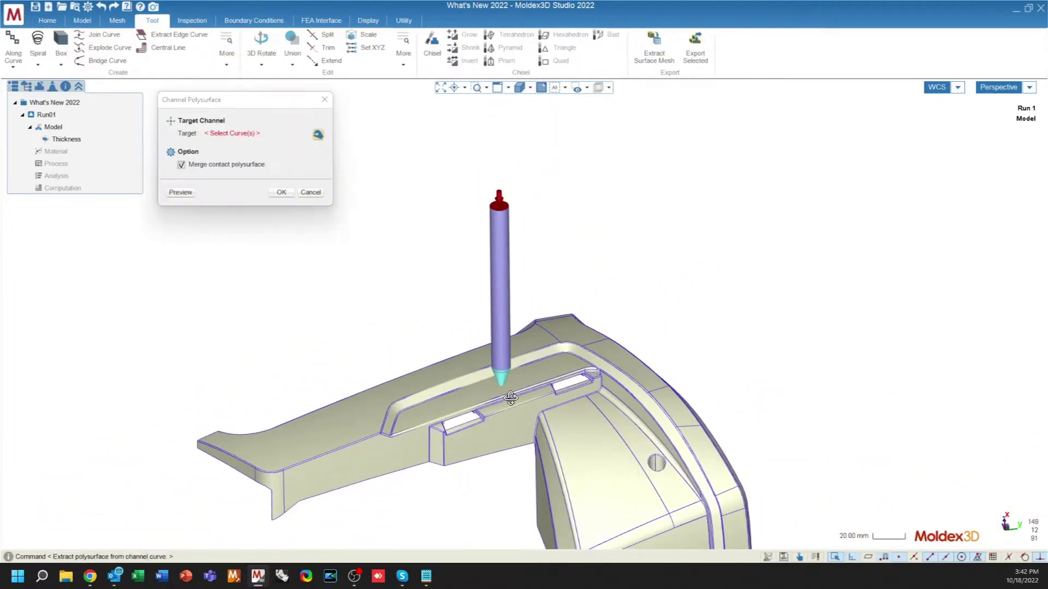
pyautogui.moveTo(457, 356); pyautogui.dragTo(509, 327, button='middle')
pyautogui.scroll(3, 508, 326)
pyautogui.scroll(1, 507, 326)
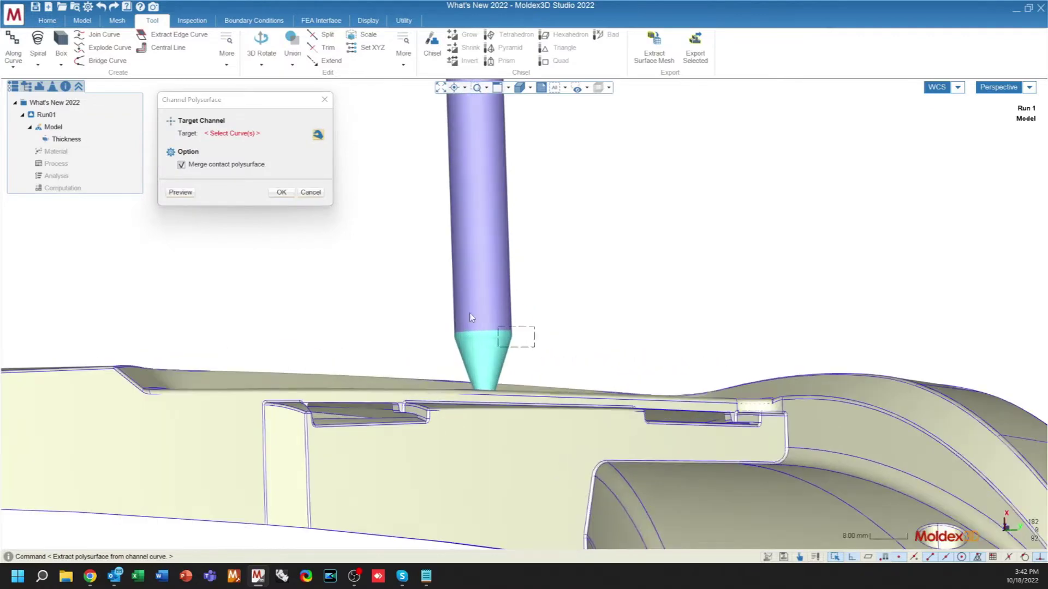
# Pick the sprue's Curve (Cold Runner) as the target and show the model tree
pyautogui.click(472, 318)
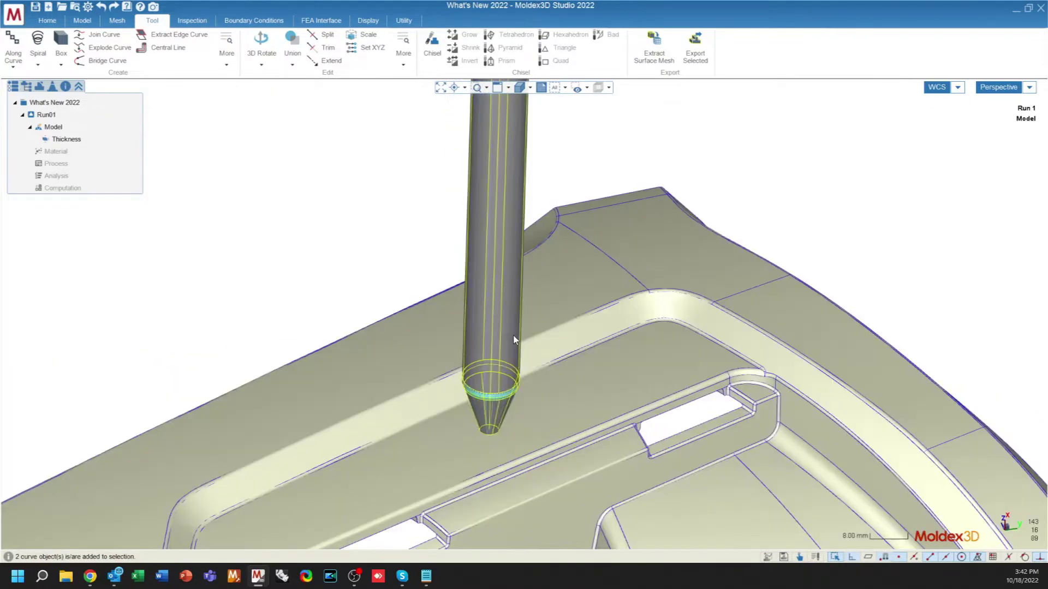
pyautogui.rightClick(464, 339)
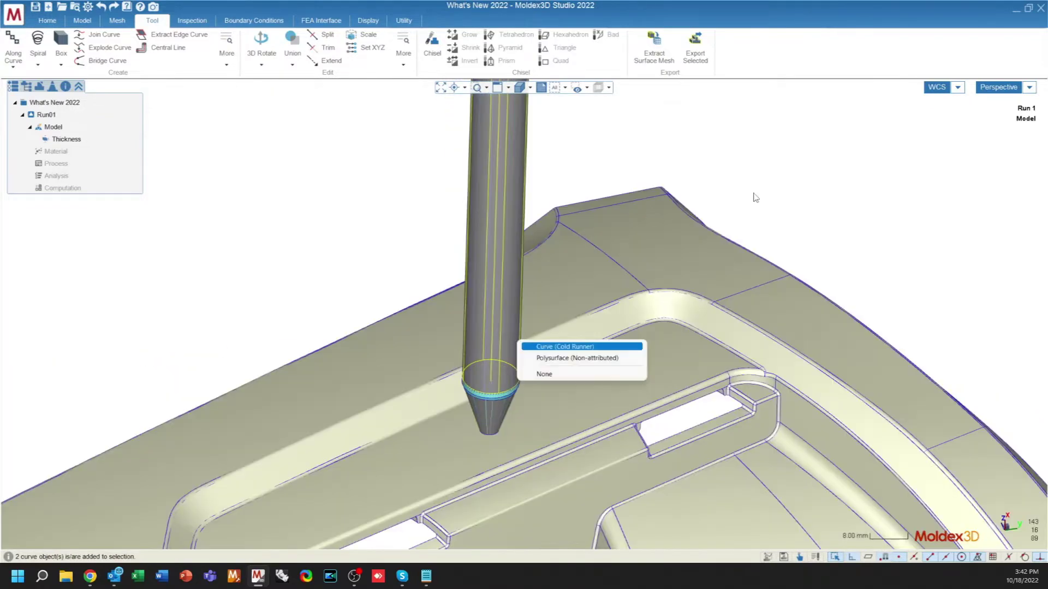
pyautogui.click(481, 344)
pyautogui.moveTo(476, 345)
pyautogui.mouseDown(button='middle')
pyautogui.moveTo(433, 298)
pyautogui.moveTo(337, 280)
pyautogui.moveTo(299, 285)
pyautogui.mouseUp(button='middle')
pyautogui.click(27, 88)
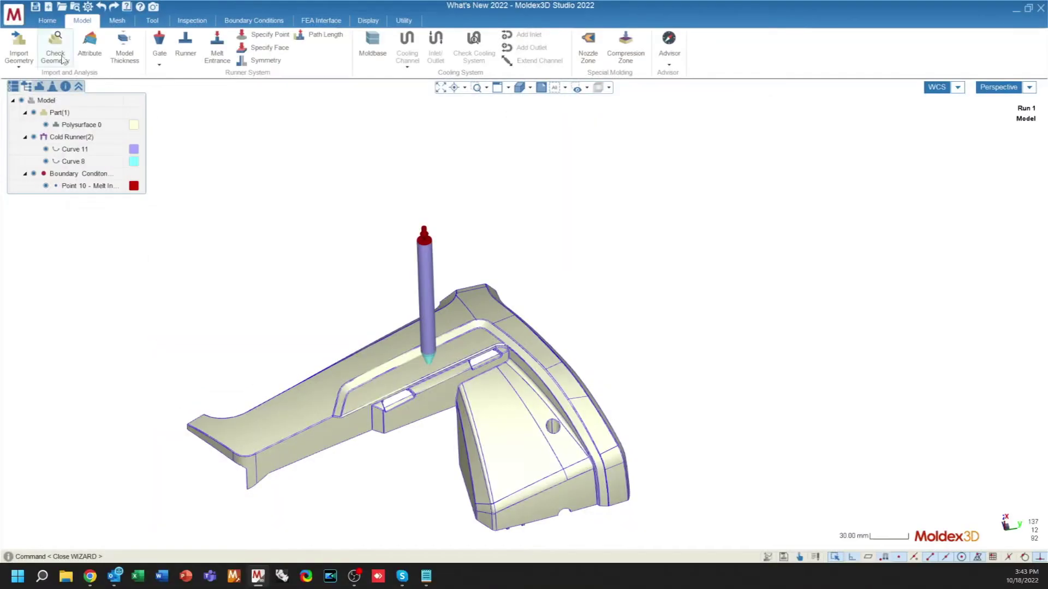
pyautogui.click(63, 59)
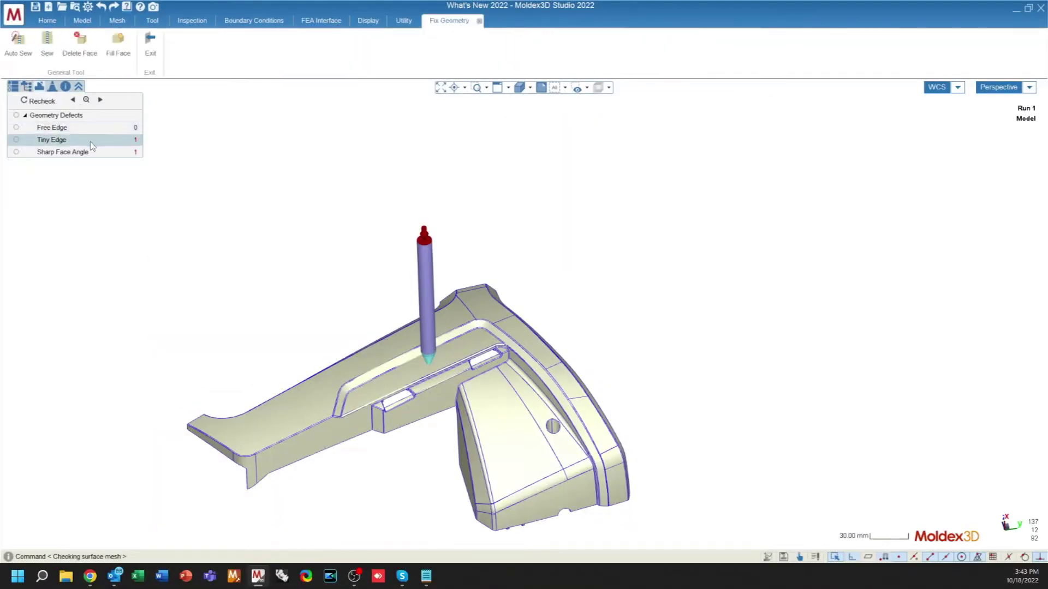
# Display the Sharp Face Angle defect and orbit and zoom to inspect the flagged edge
pyautogui.click(16, 152)
pyautogui.moveTo(468, 410); pyautogui.dragTo(518, 357, button='middle')
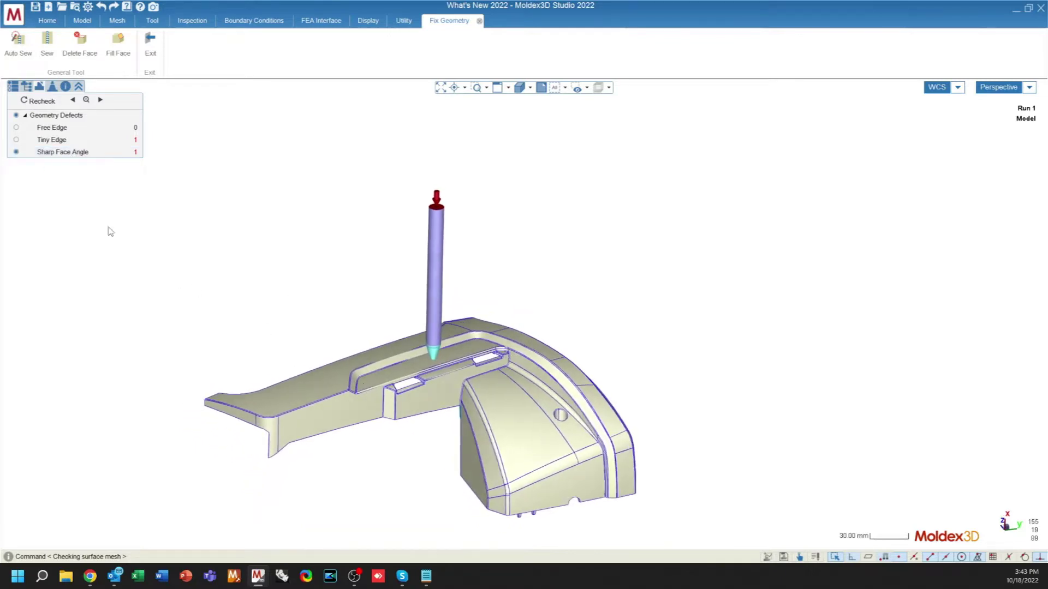
pyautogui.scroll(10, 447, 431)
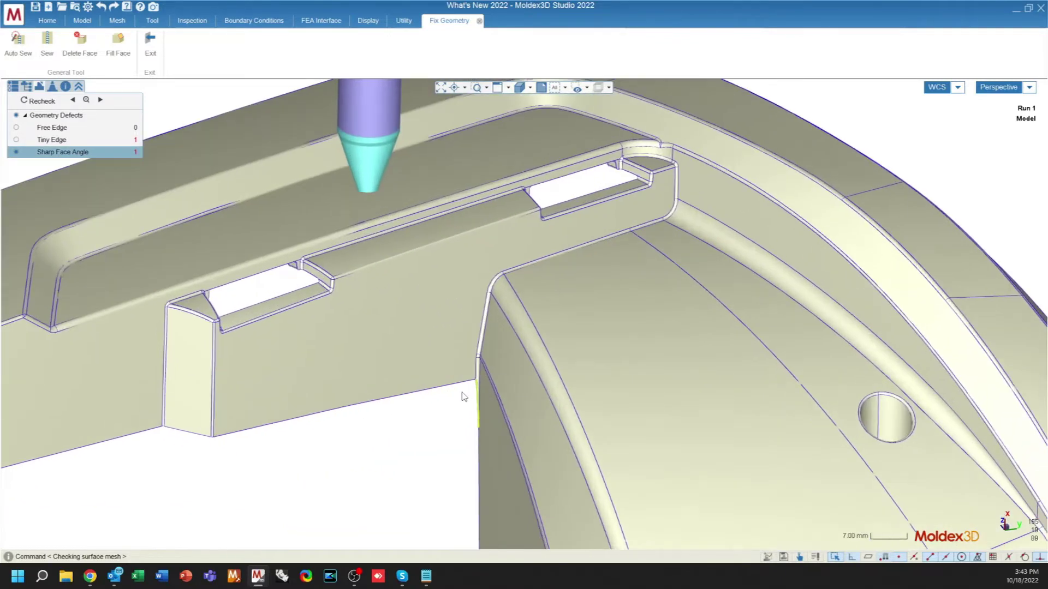
pyautogui.scroll(6, 467, 377)
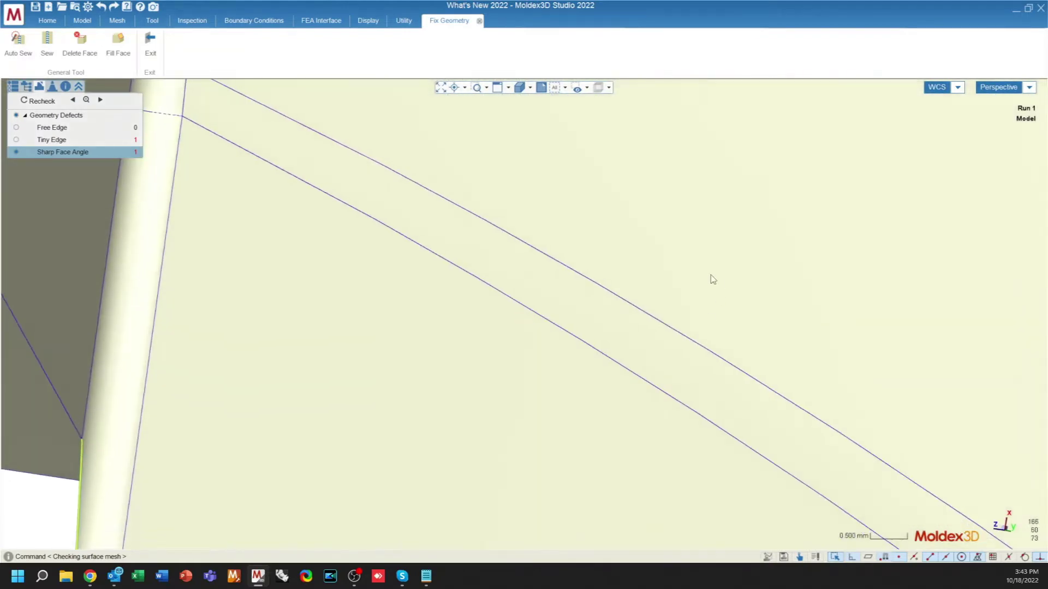
pyautogui.moveTo(713, 279); pyautogui.dragTo(253, 329, button='middle')
pyautogui.scroll(-6, 391, 355)
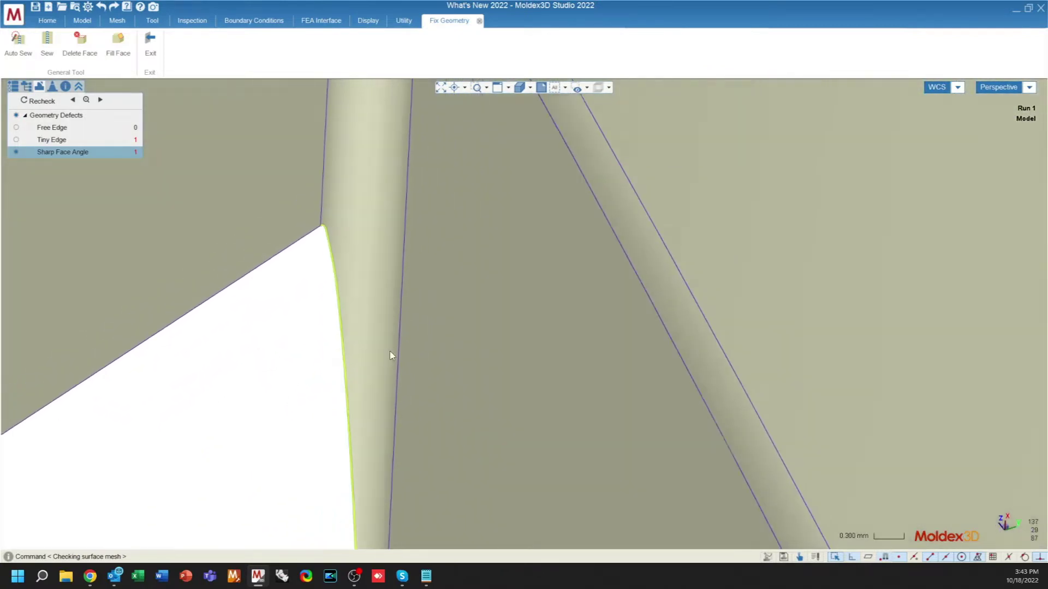
pyautogui.scroll(-10, 382, 347)
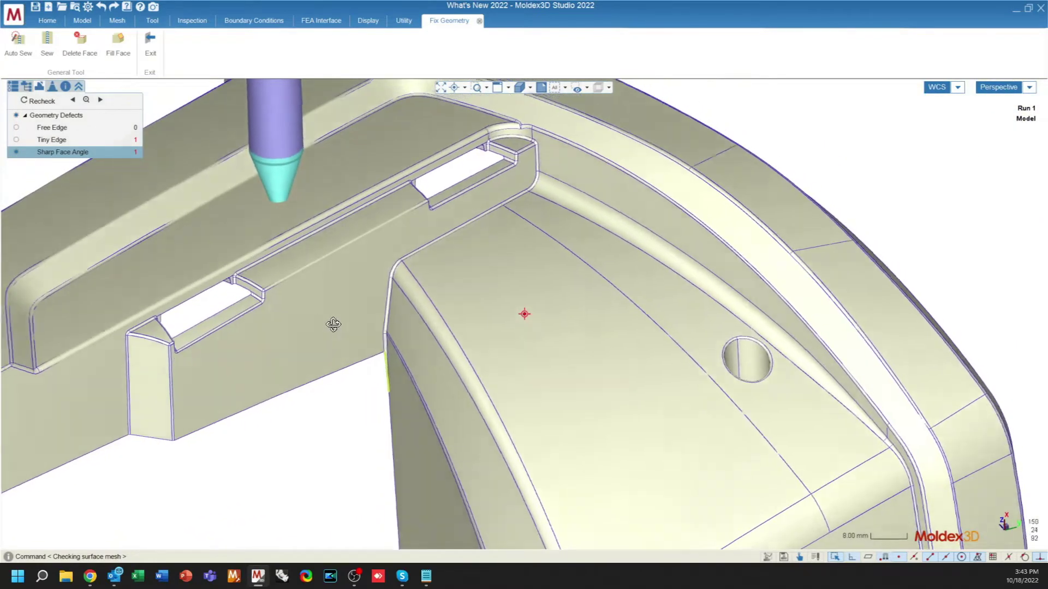
pyautogui.moveTo(333, 325); pyautogui.dragTo(367, 355, button='middle')
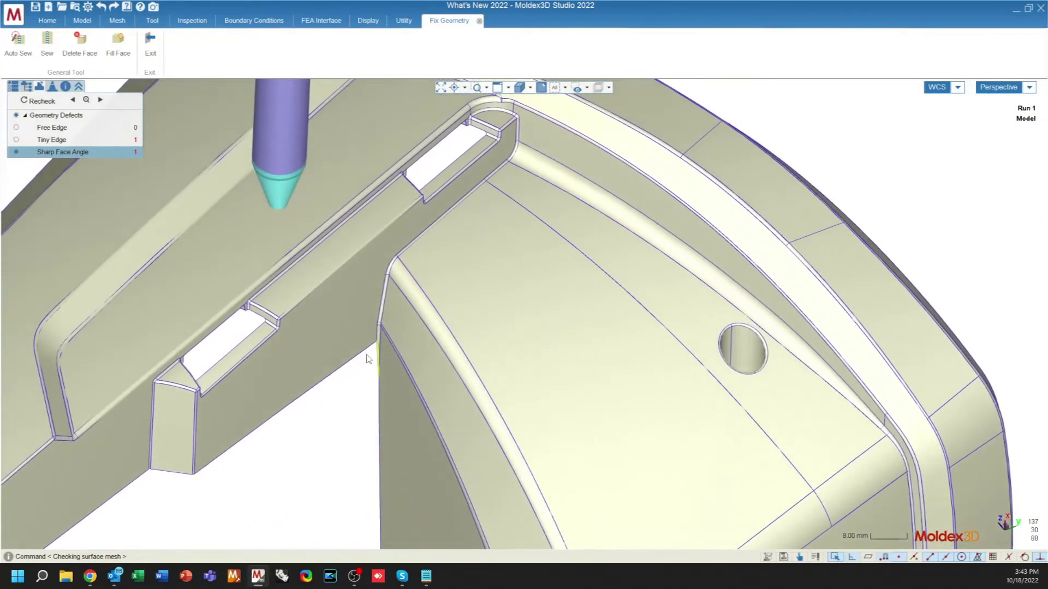
pyautogui.scroll(-3, 406, 359)
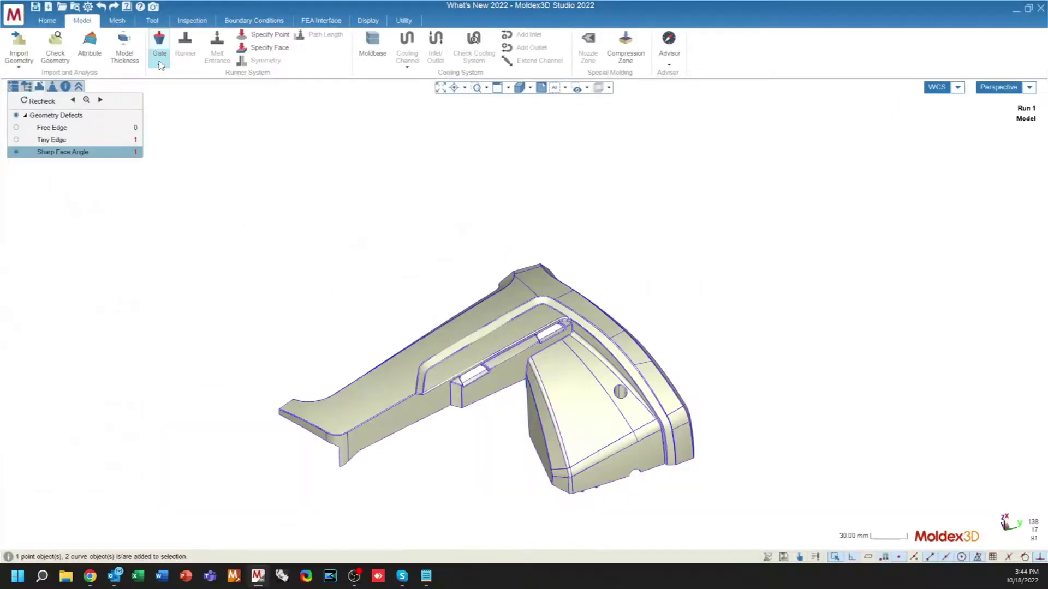
pyautogui.click(159, 62)
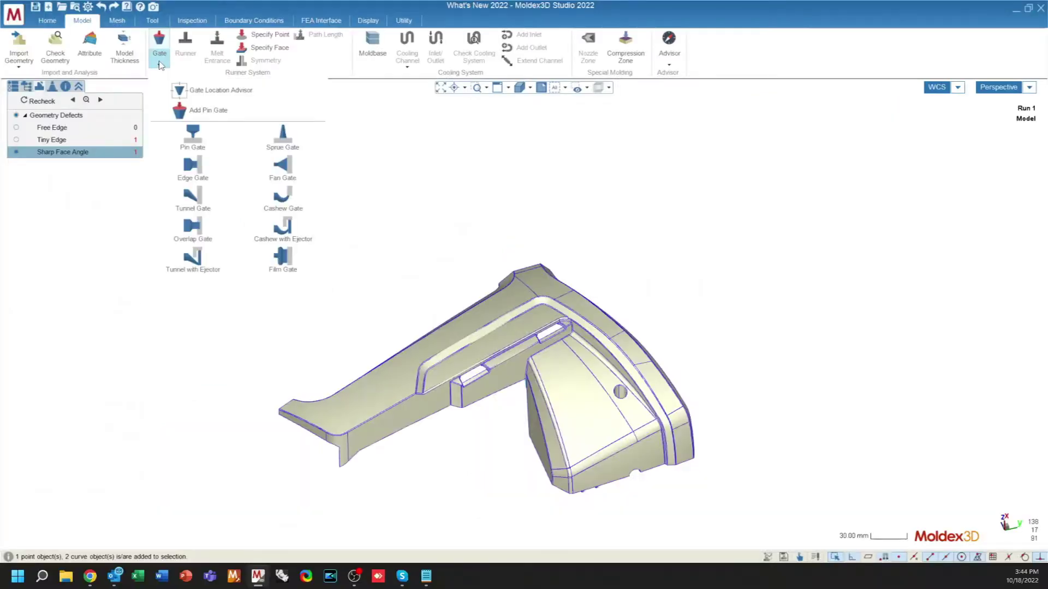
# Place a Film Gate on the end edge of the part's narrow arm
pyautogui.click(282, 267)
pyautogui.scroll(8, 491, 376)
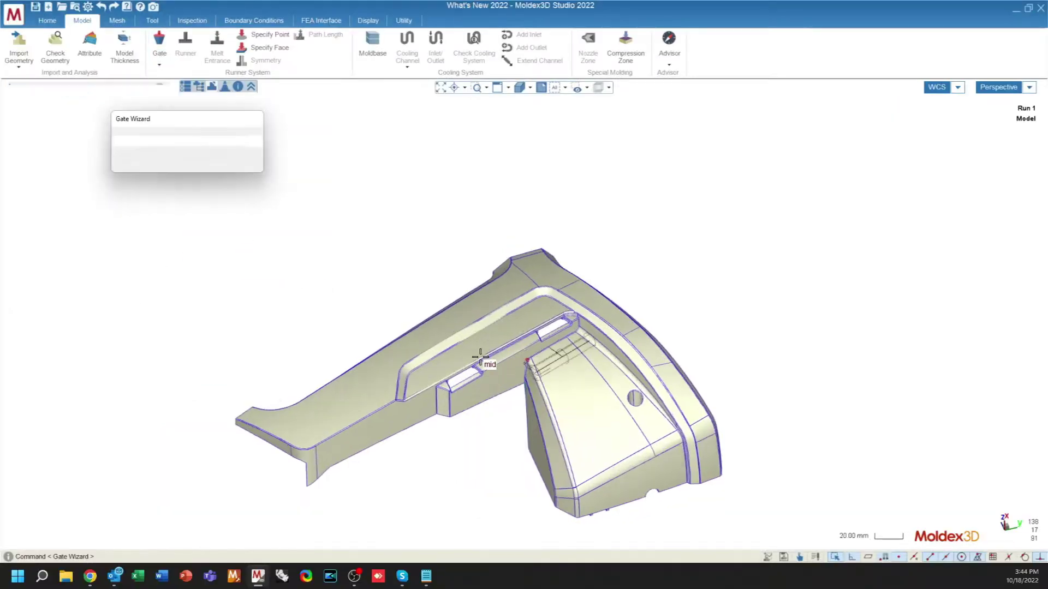
pyautogui.scroll(-6, 626, 332)
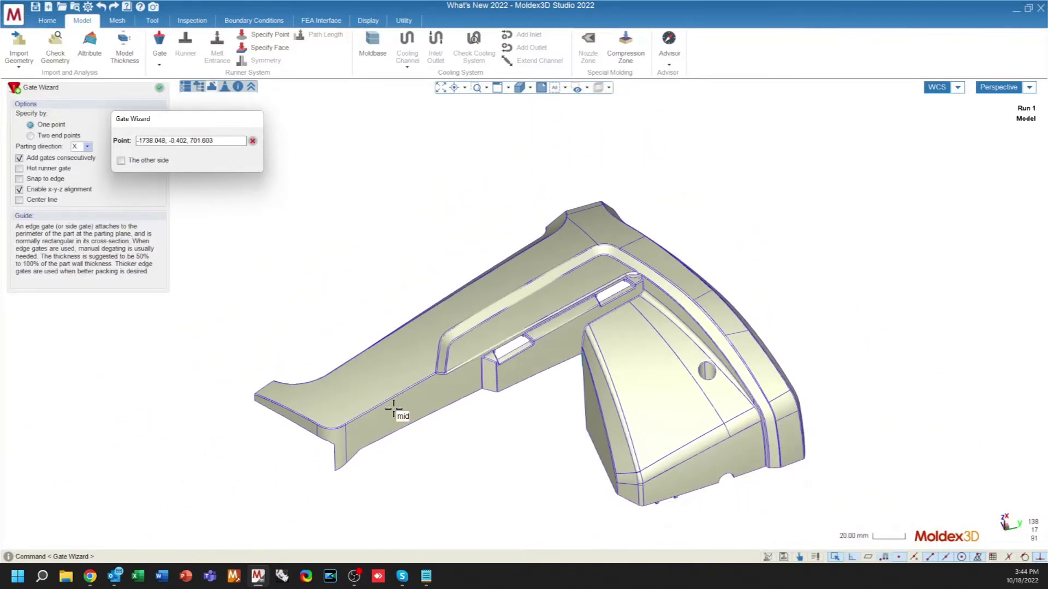
pyautogui.scroll(4, 403, 418)
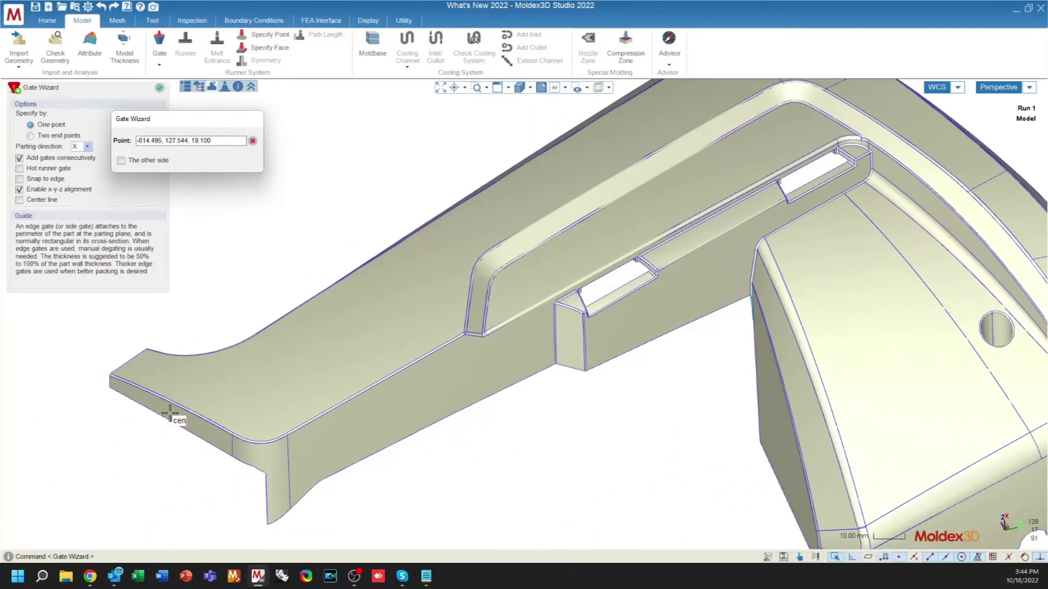
pyautogui.scroll(3, 168, 416)
pyautogui.scroll(-3, 167, 413)
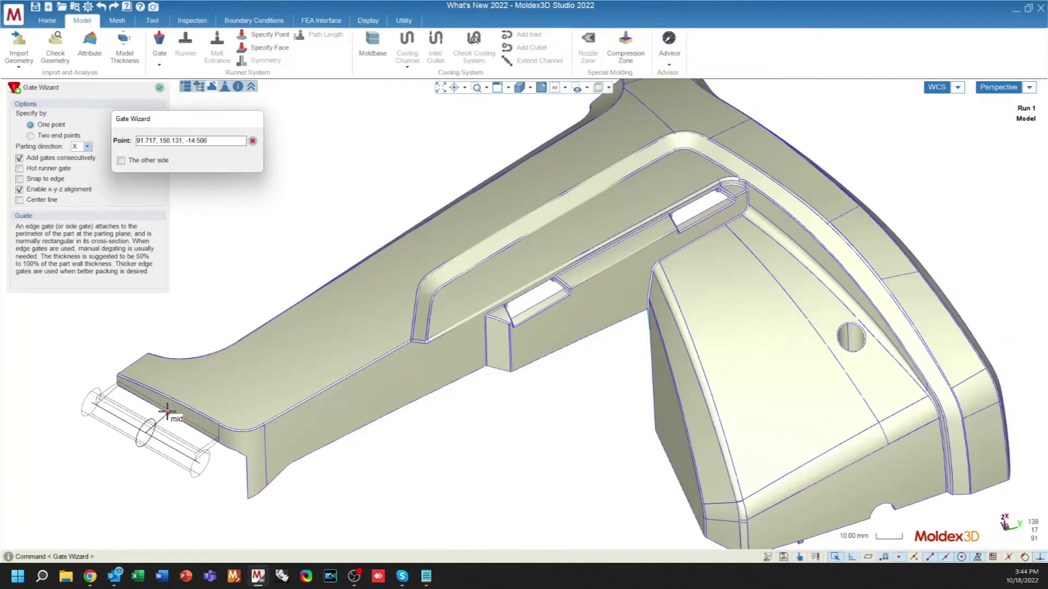
pyautogui.click(167, 413)
pyautogui.scroll(5, 234, 431)
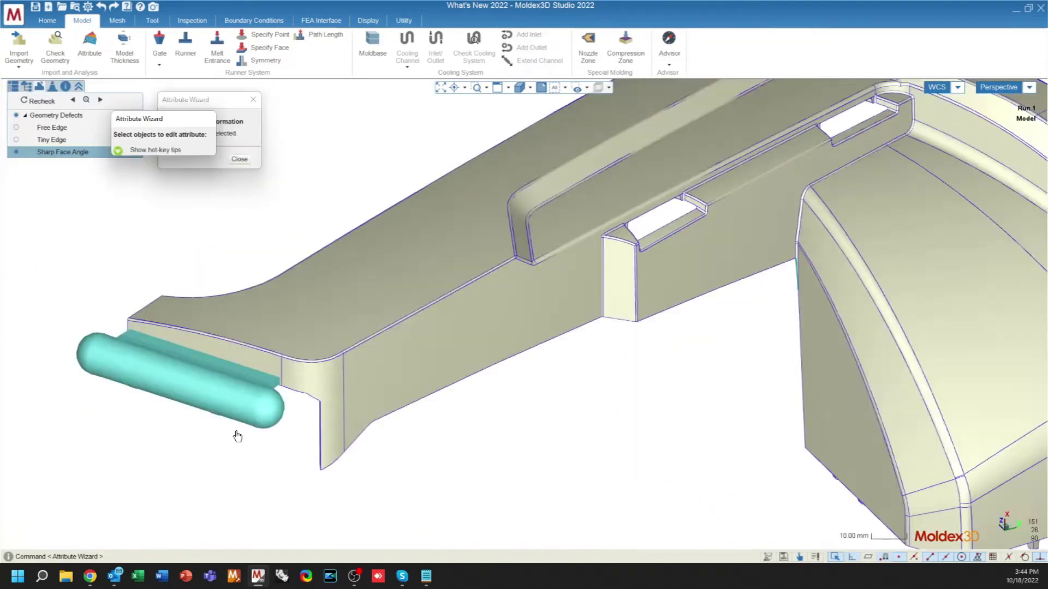
pyautogui.scroll(-5, 328, 320)
pyautogui.scroll(5, 214, 410)
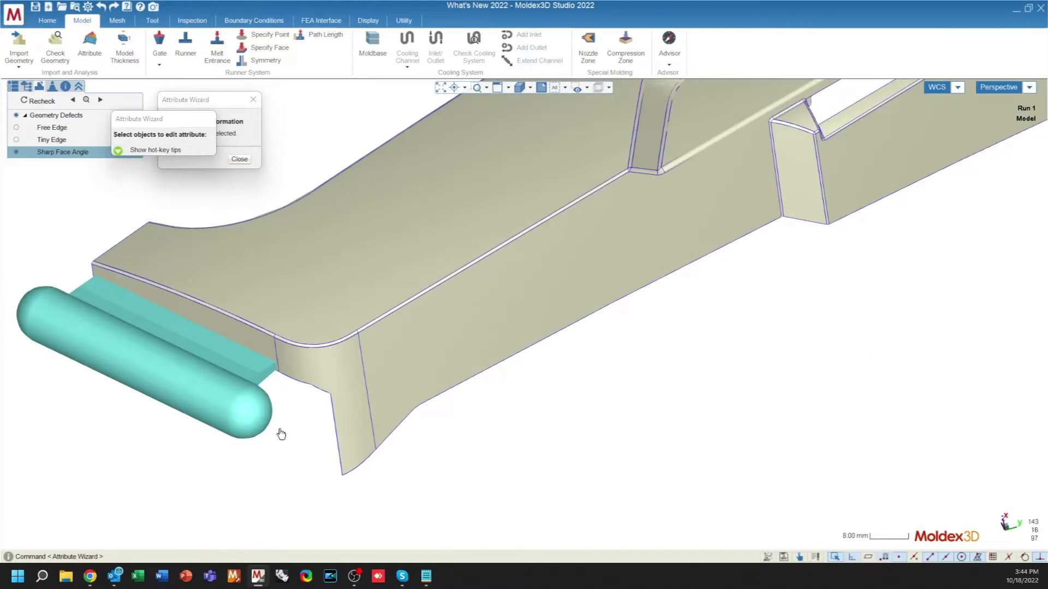
pyautogui.scroll(-5, 337, 393)
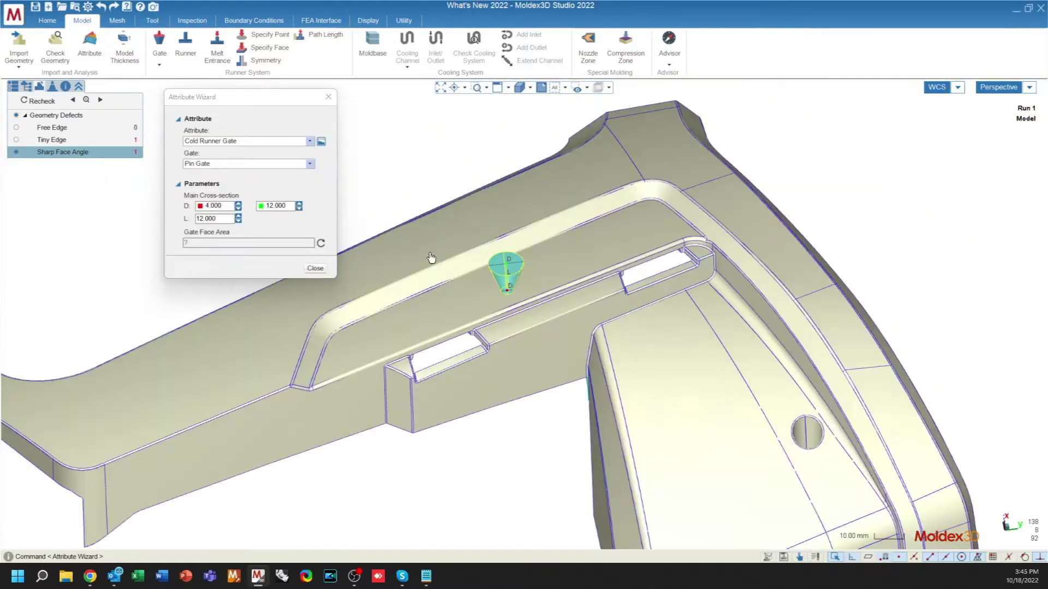
# Move the pin gate's Attribute Wizard (Cold Runner Gate, D 4.000, L 12.000) to the viewport's right
pyautogui.moveTo(228, 104); pyautogui.dragTo(226, 105)
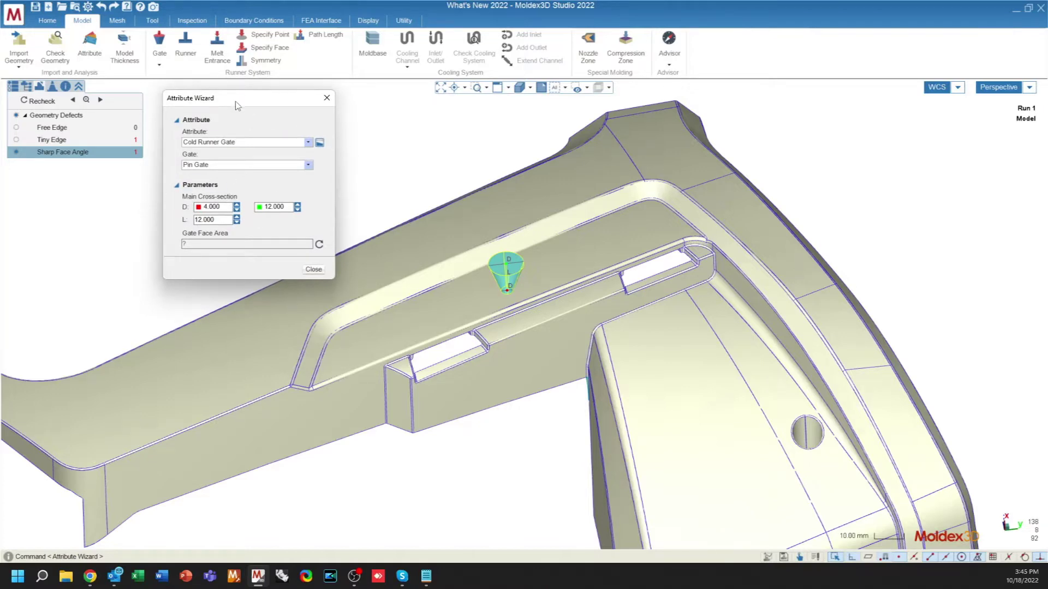
pyautogui.moveTo(238, 105); pyautogui.dragTo(903, 123)
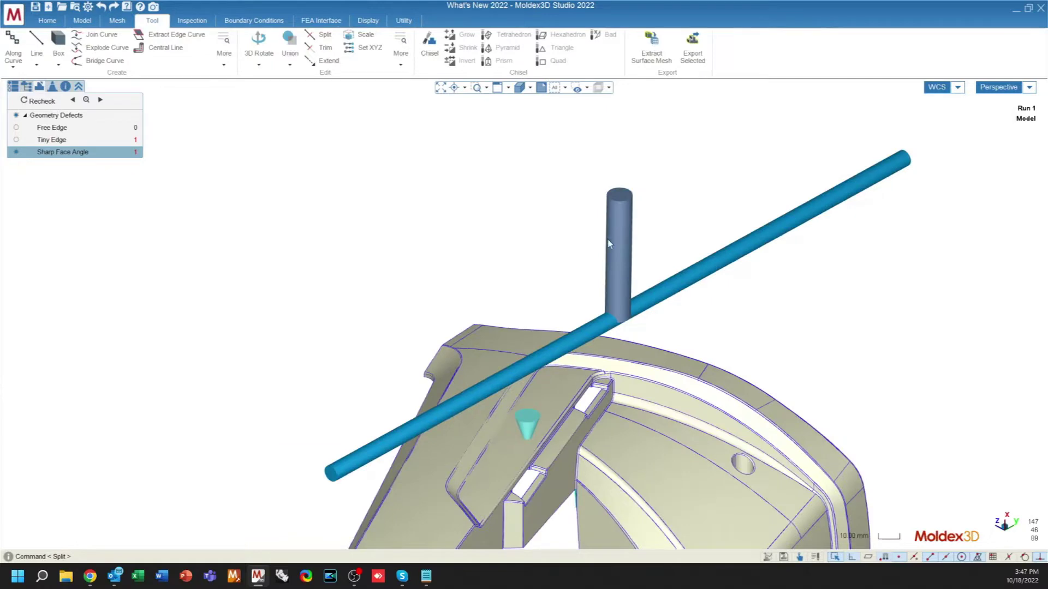
pyautogui.scroll(5, 600, 305)
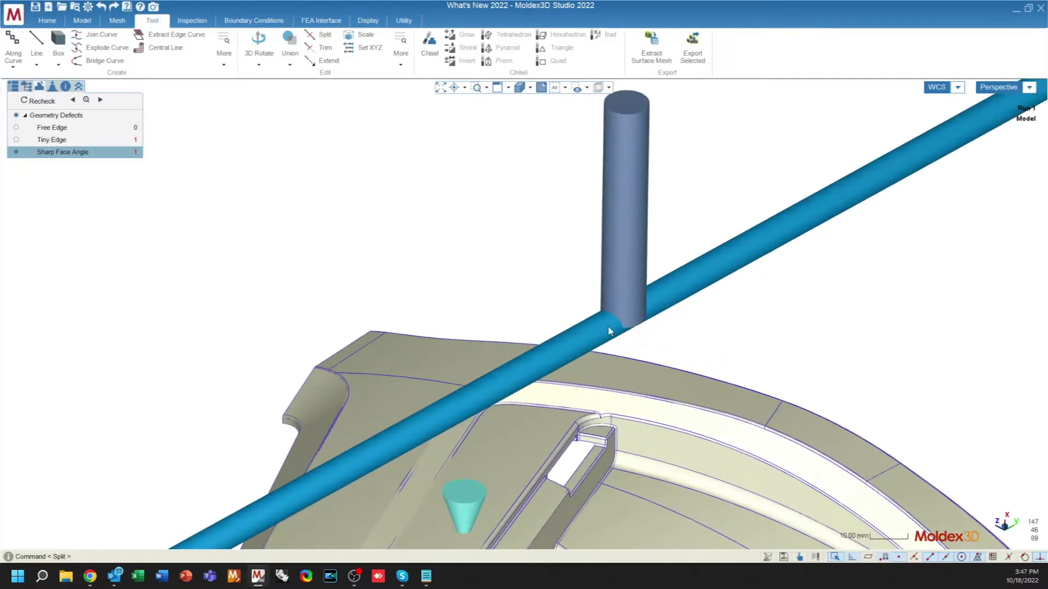
# Open the vertical cylinder's Baffle cooling channel attributes (D 12.000, S 1.000, H 4.000)
pyautogui.moveTo(689, 345)
pyautogui.mouseDown(button='middle')
pyautogui.moveTo(437, 295)
pyautogui.moveTo(678, 309)
pyautogui.moveTo(718, 322)
pyautogui.moveTo(712, 330)
pyautogui.mouseUp(button='middle')
pyautogui.scroll(5, 611, 175)
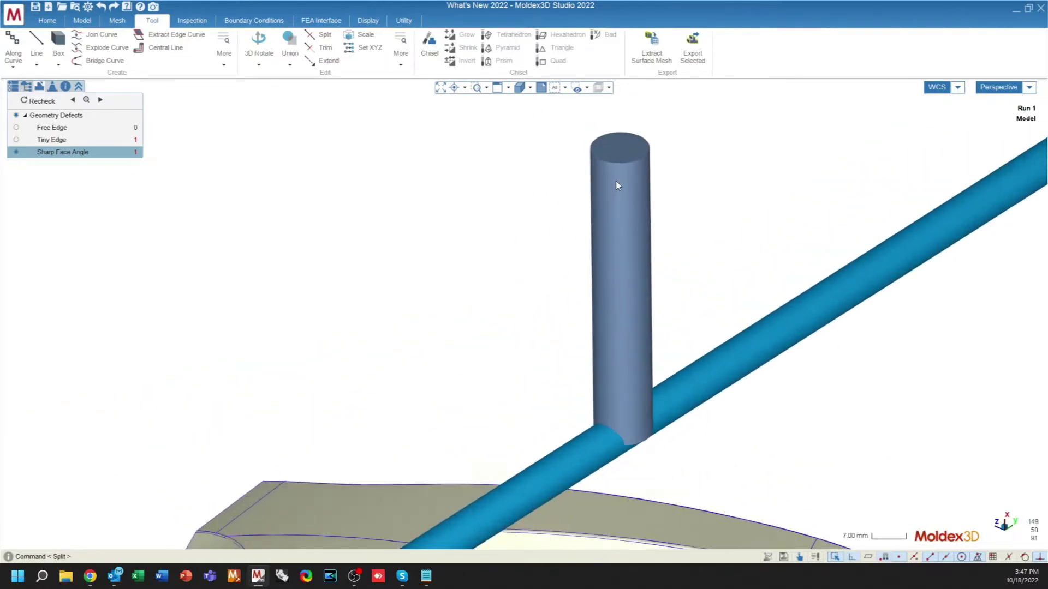
pyautogui.scroll(-6, 641, 232)
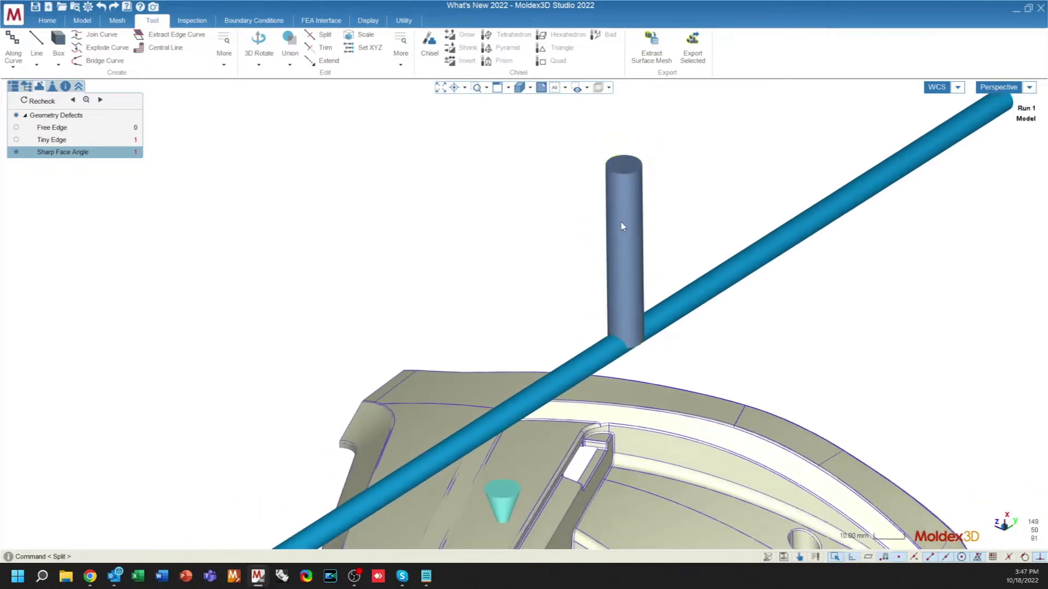
pyautogui.moveTo(614, 254)
pyautogui.mouseDown(button='middle')
pyautogui.moveTo(430, 293)
pyautogui.moveTo(618, 295)
pyautogui.moveTo(587, 292)
pyautogui.mouseUp(button='middle')
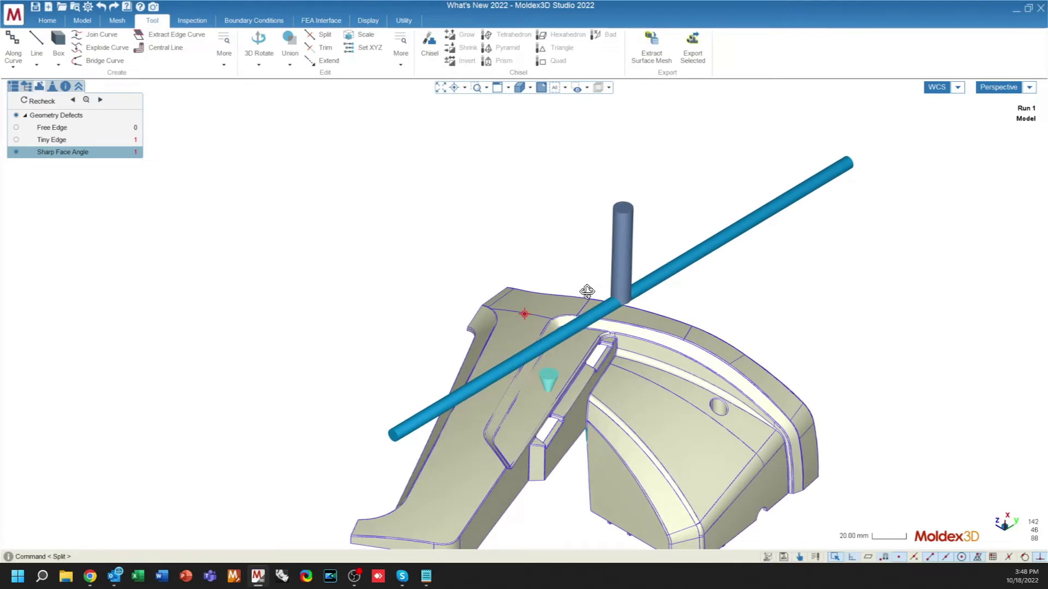
pyautogui.scroll(6, 628, 207)
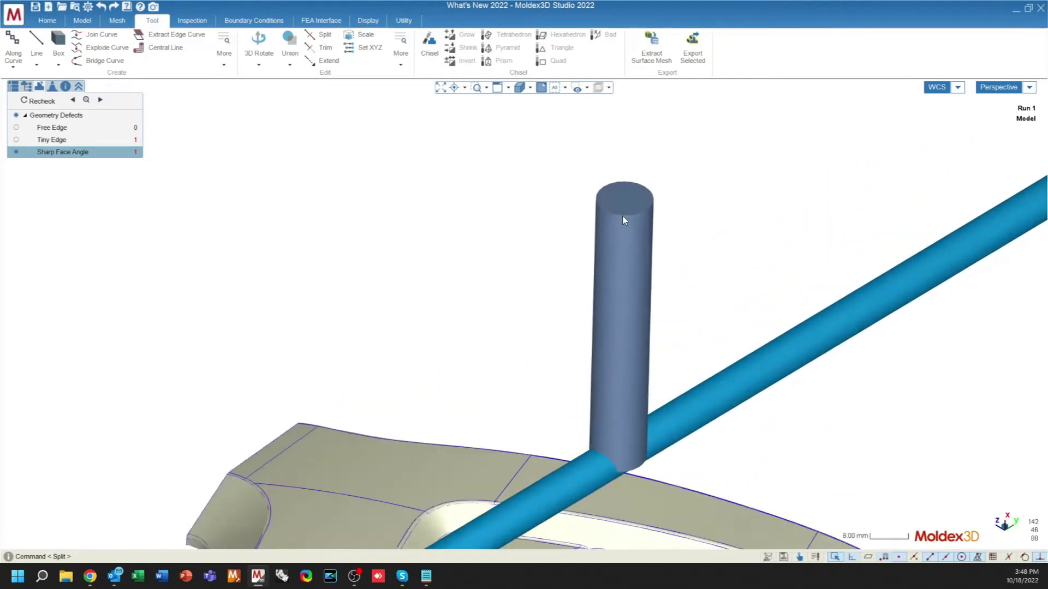
pyautogui.scroll(-4, 643, 198)
pyautogui.moveTo(637, 185)
pyautogui.mouseDown(button='middle')
pyautogui.moveTo(613, 241)
pyautogui.moveTo(468, 229)
pyautogui.moveTo(683, 252)
pyautogui.moveTo(616, 240)
pyautogui.mouseUp(button='middle')
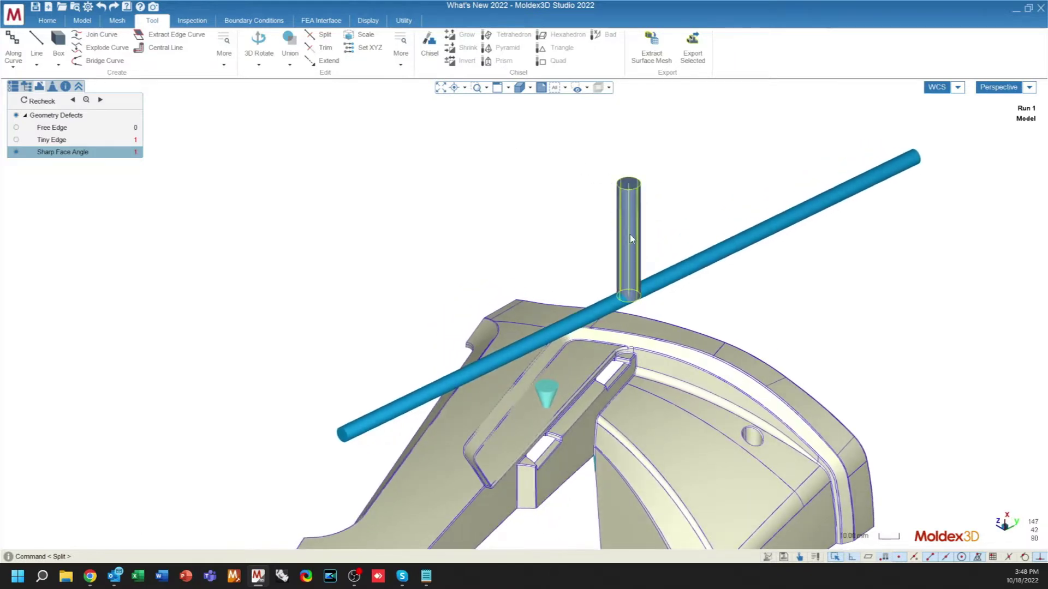
pyautogui.click(635, 230)
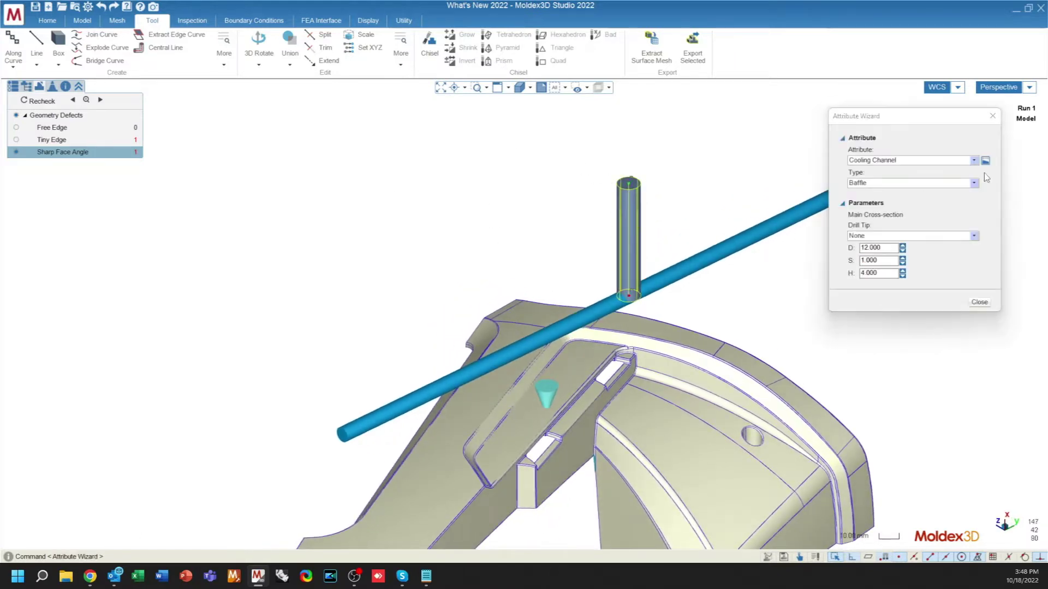
# Set the baffle's Drill Tip to Angled (120.000), then change it to Round
pyautogui.click(861, 239)
pyautogui.click(860, 256)
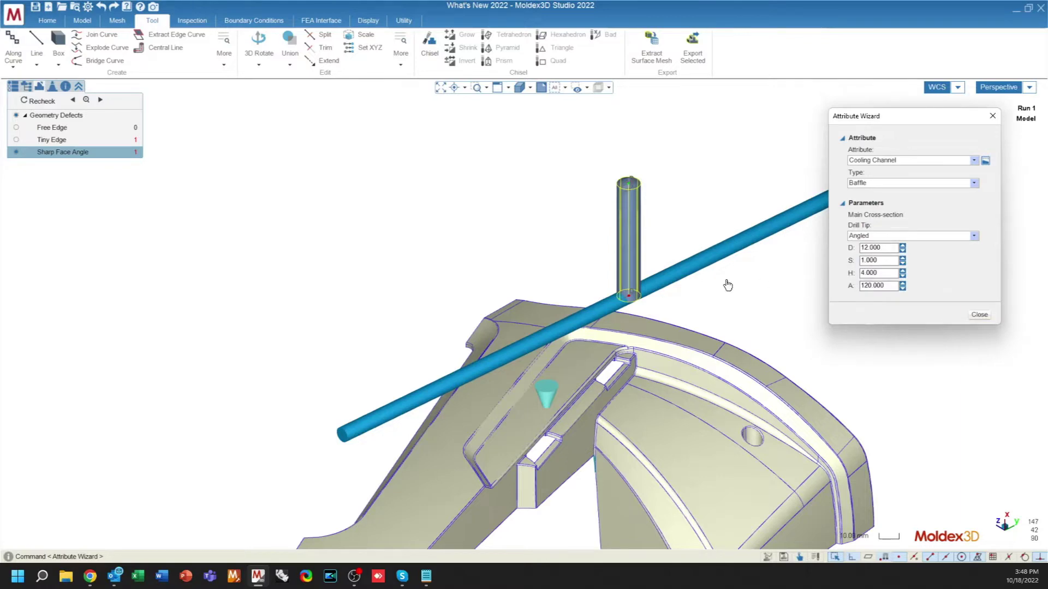
pyautogui.scroll(6, 662, 229)
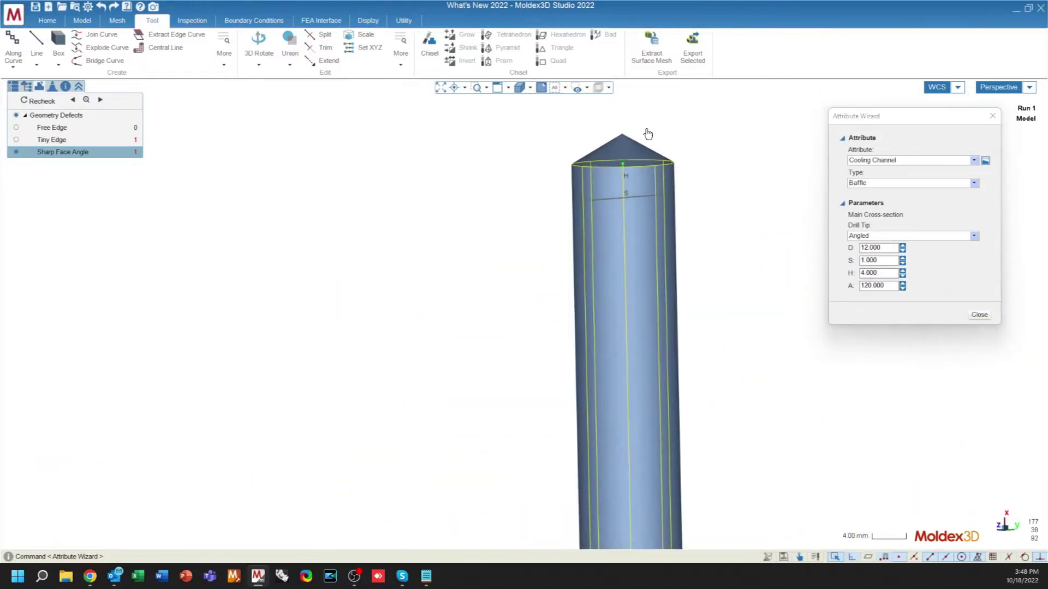
pyautogui.click(894, 238)
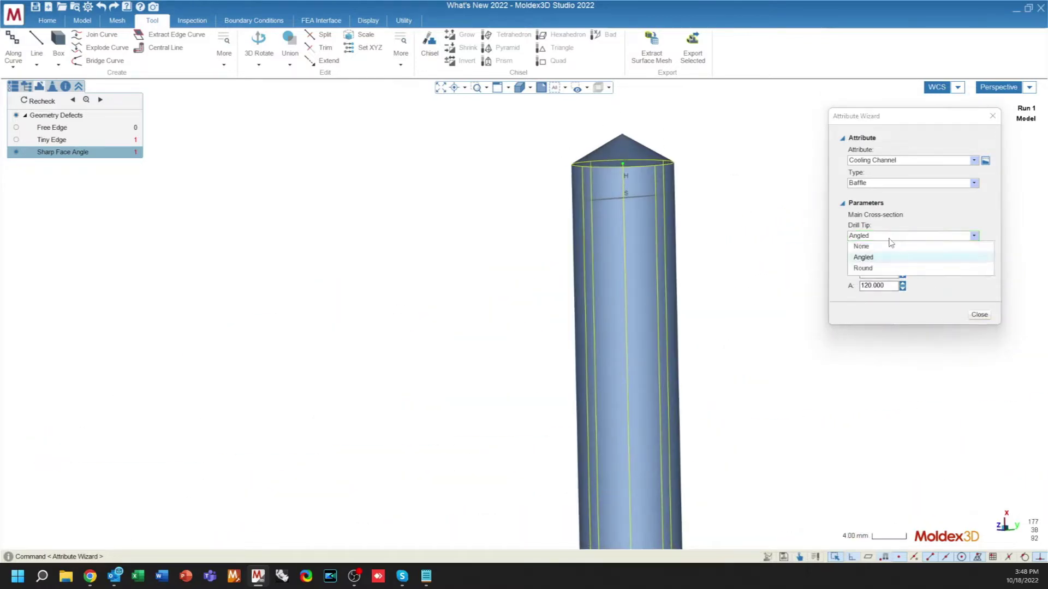
pyautogui.click(873, 271)
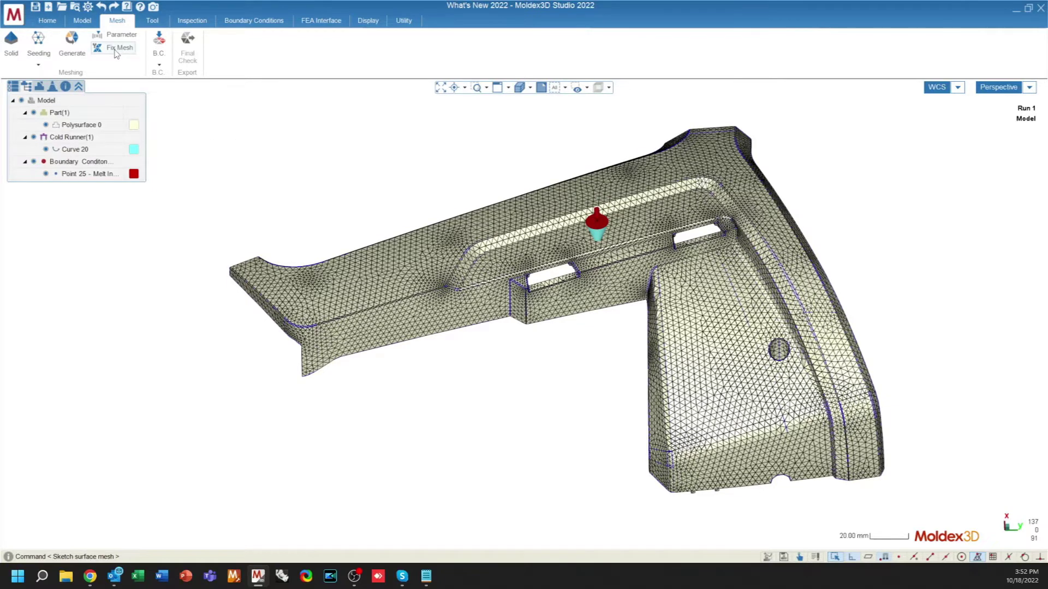
# In Fix Mesh, delete the boss's outer wall faces, leaving 28 free edges
pyautogui.click(116, 48)
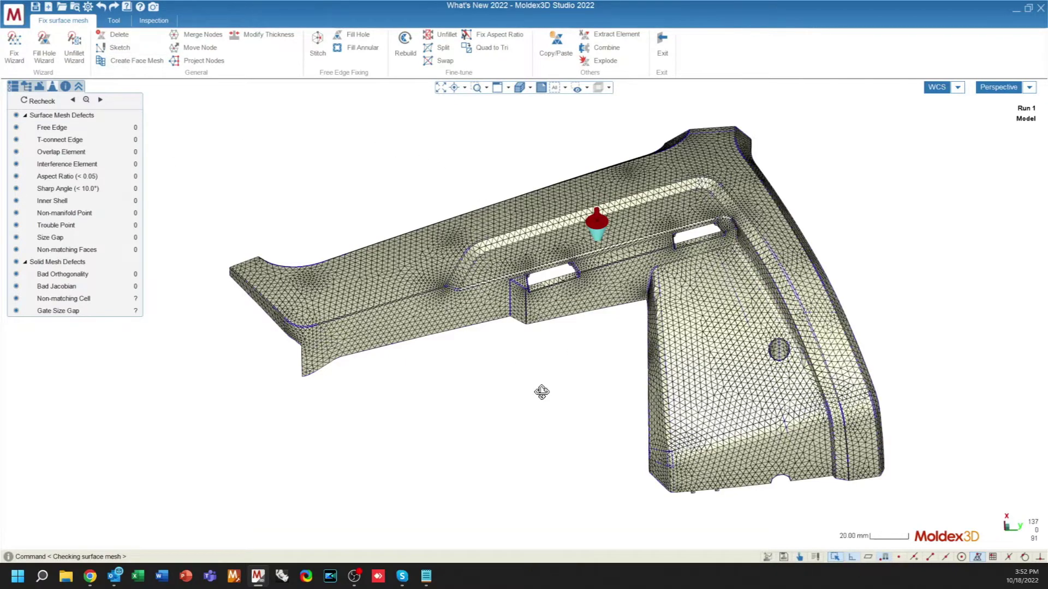
pyautogui.moveTo(541, 391); pyautogui.dragTo(491, 349, button='middle')
pyautogui.scroll(3, 445, 410)
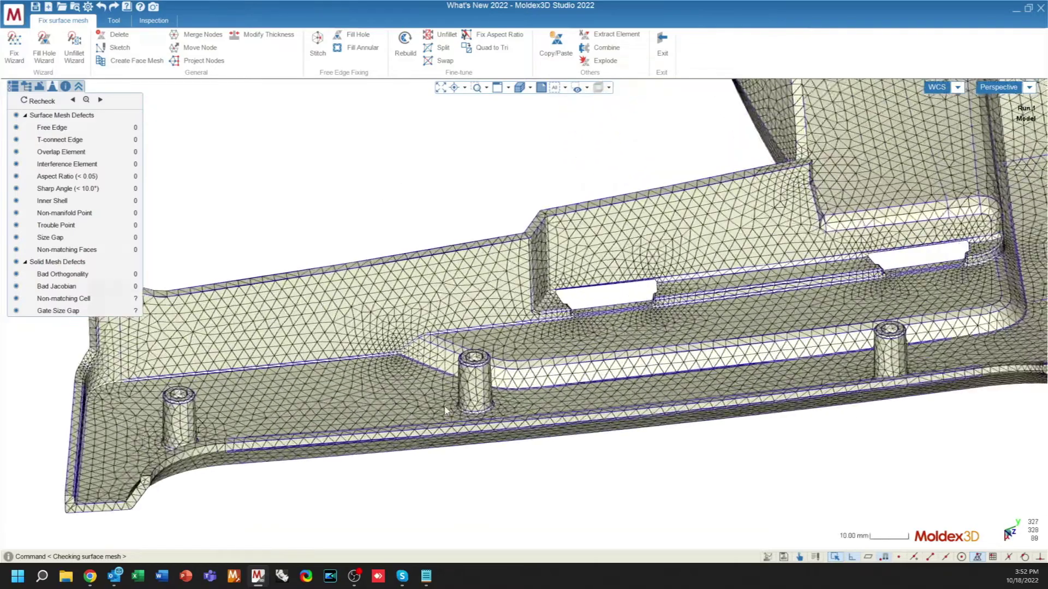
pyautogui.scroll(6, 445, 410)
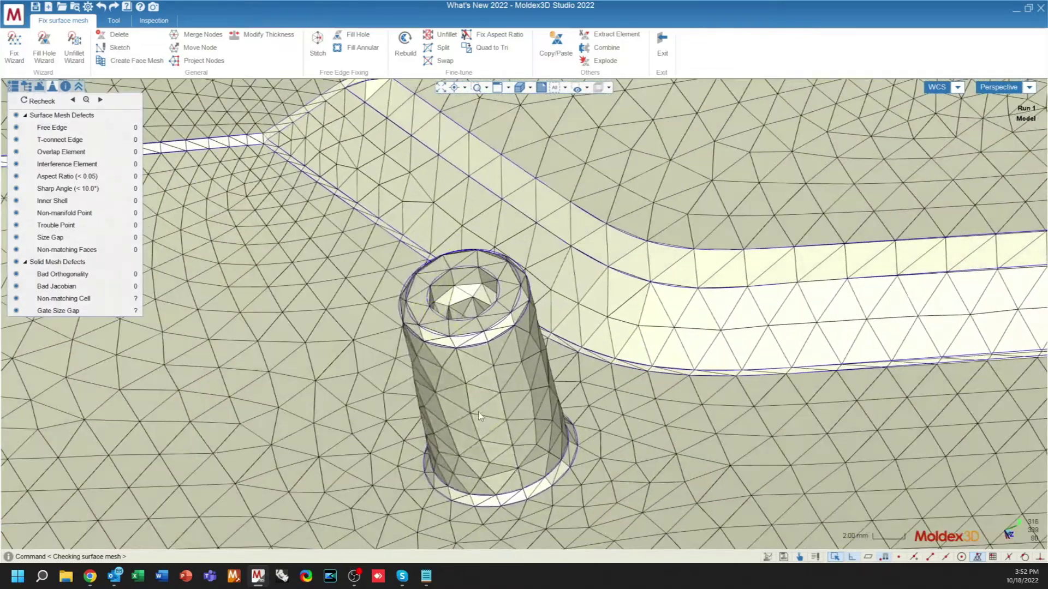
pyautogui.click(540, 389)
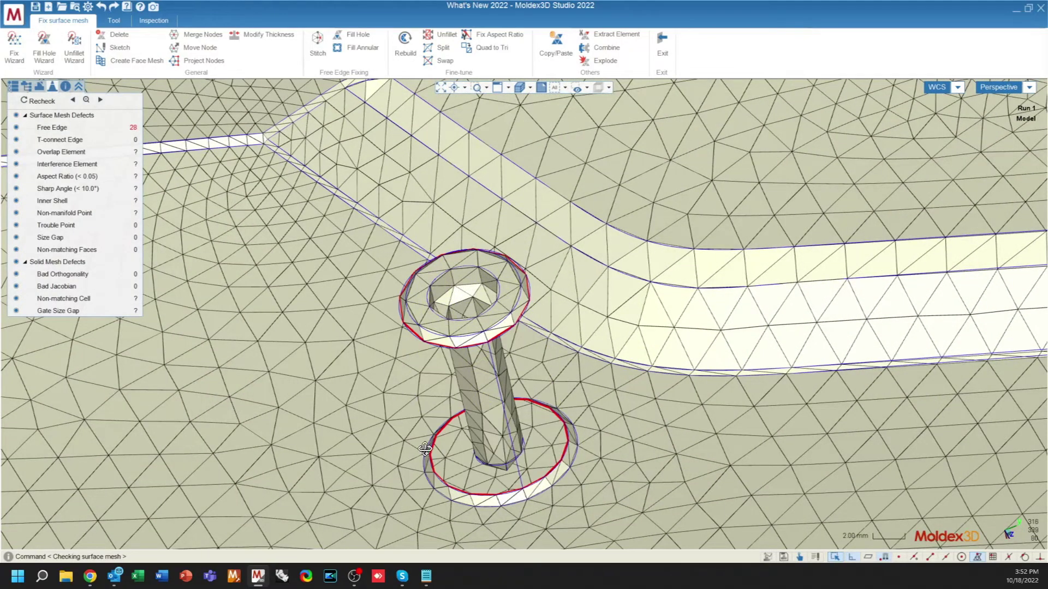
pyautogui.moveTo(517, 388); pyautogui.dragTo(493, 451, button='middle')
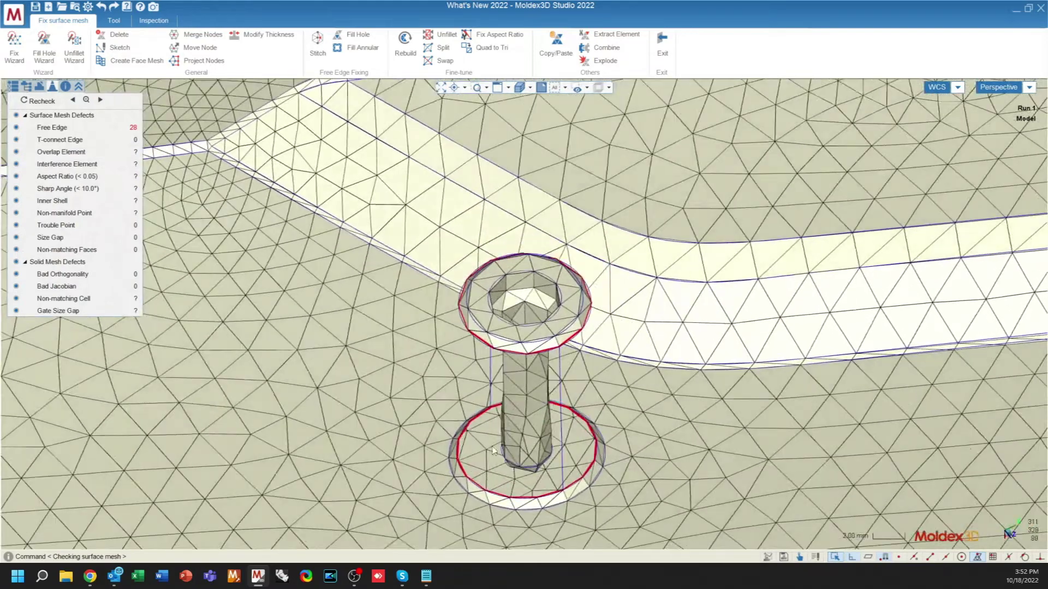
pyautogui.click(117, 48)
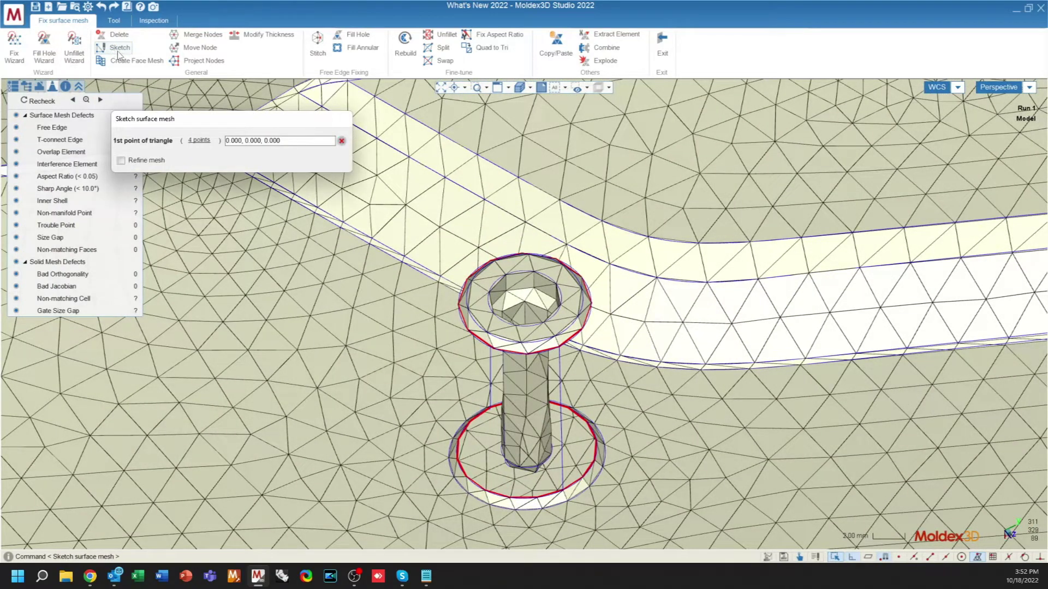
# Sketch a four-point patch bridging the boss's lower ring to its upper ring
pyautogui.click(199, 142)
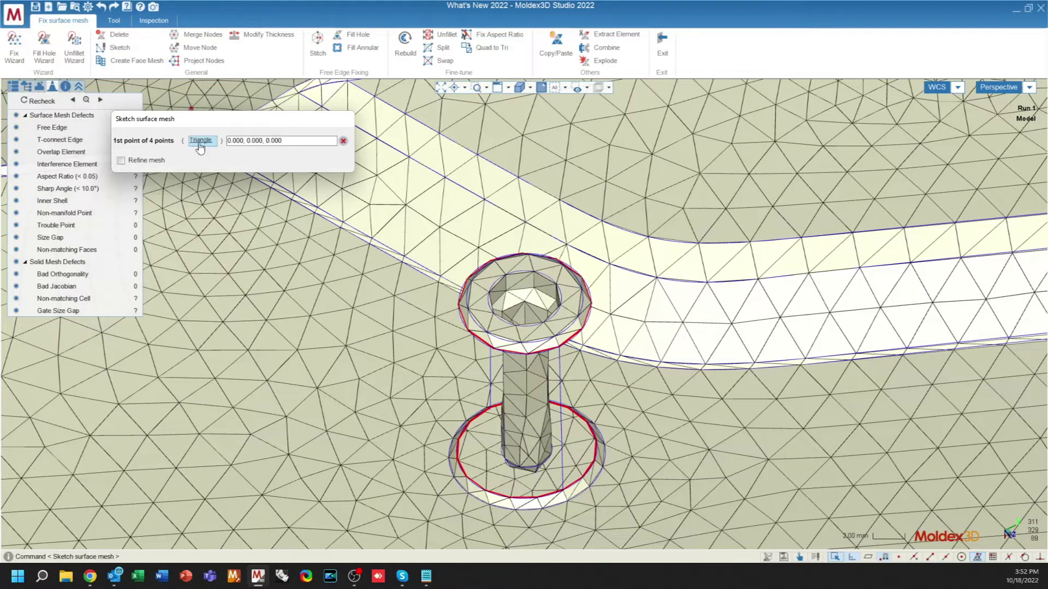
pyautogui.scroll(5, 491, 453)
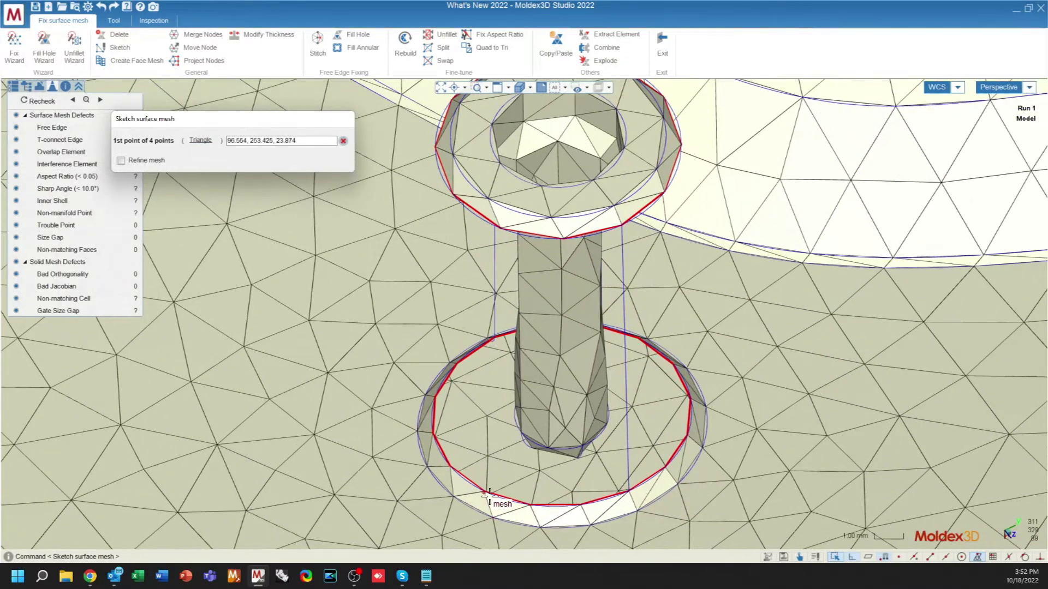
pyautogui.click(488, 493)
pyautogui.click(538, 506)
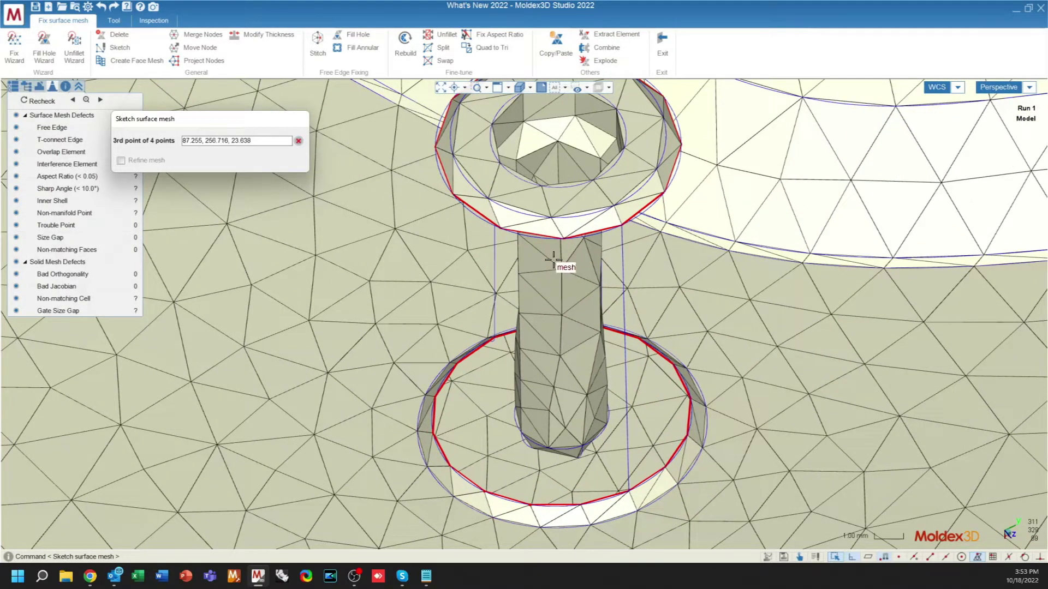
pyautogui.click(500, 232)
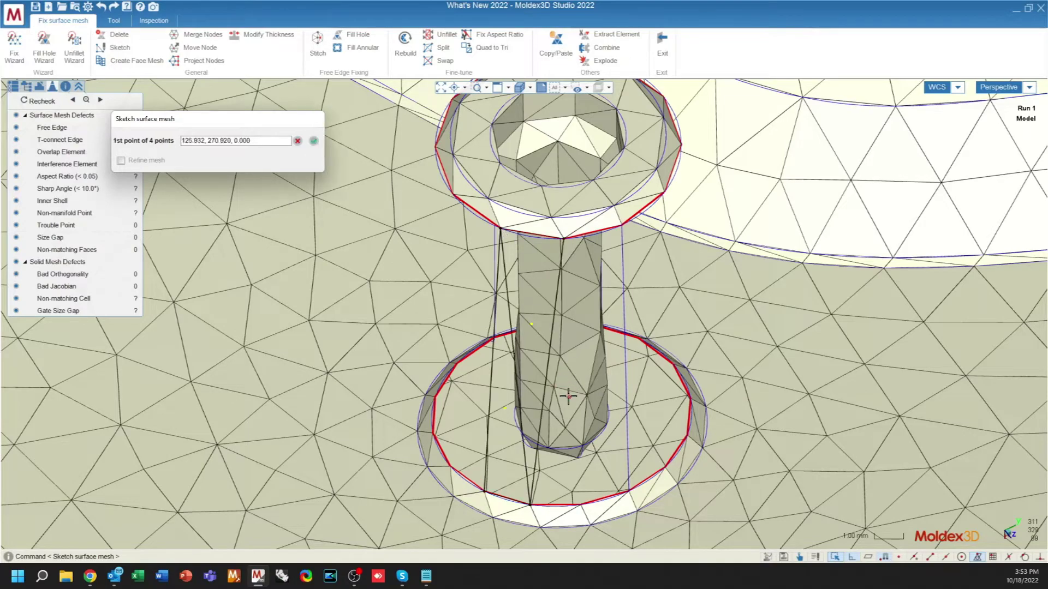
pyautogui.moveTo(568, 397)
pyautogui.mouseDown(button='middle')
pyautogui.moveTo(522, 404)
pyautogui.moveTo(566, 407)
pyautogui.moveTo(573, 420)
pyautogui.moveTo(562, 430)
pyautogui.moveTo(581, 434)
pyautogui.mouseUp(button='middle')
pyautogui.click(116, 50)
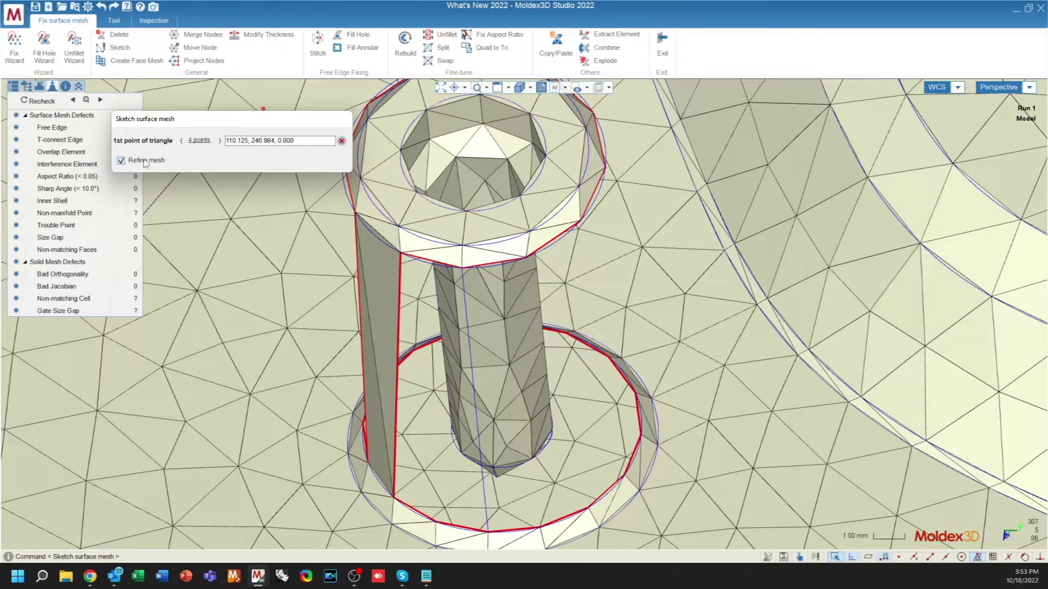
# Place four sketch points in 4-point mode across another part of the boss wall
pyautogui.click(199, 141)
pyautogui.click(468, 274)
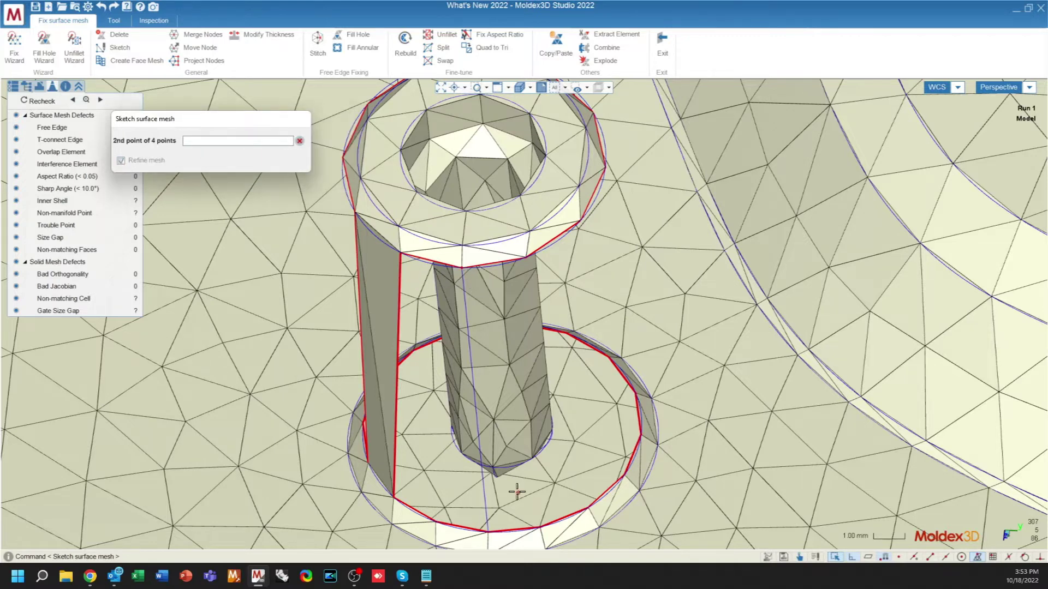
pyautogui.click(486, 545)
pyautogui.click(548, 541)
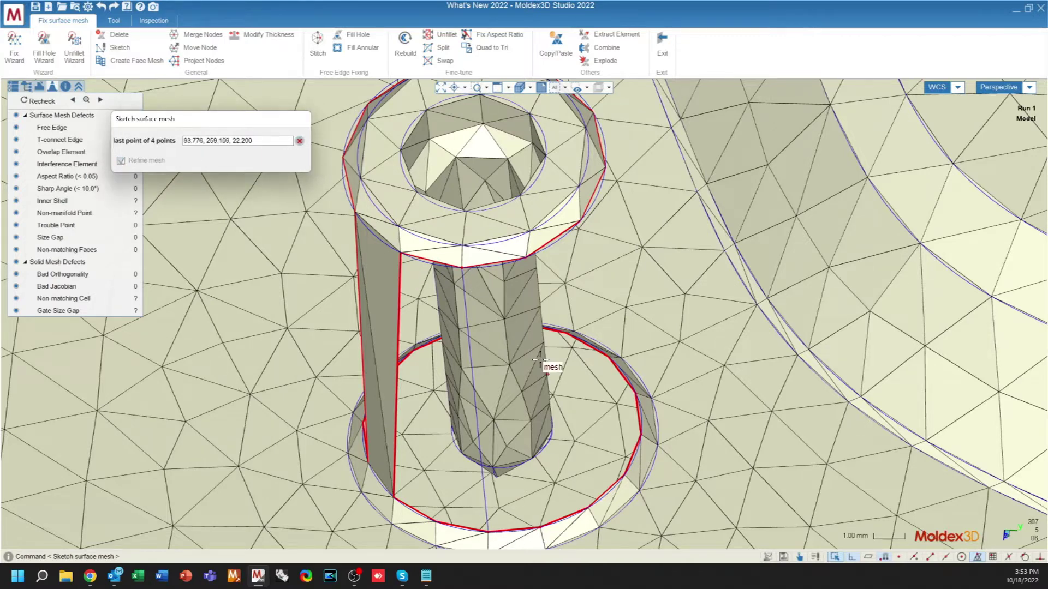
pyautogui.click(525, 256)
pyautogui.moveTo(525, 256)
pyautogui.mouseDown(button='middle')
pyautogui.moveTo(568, 356)
pyautogui.moveTo(807, 328)
pyautogui.moveTo(657, 342)
pyautogui.moveTo(657, 362)
pyautogui.moveTo(606, 370)
pyautogui.mouseUp(button='middle')
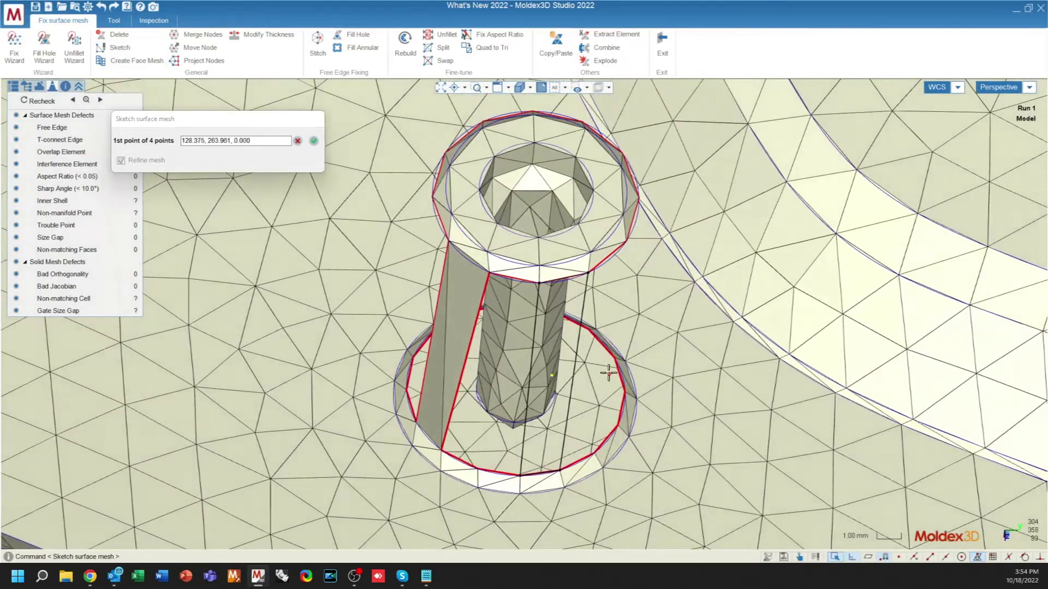
# Accept the points and create the refined strip at mesh size 1.64, giving 42 free edges
pyautogui.click(314, 141)
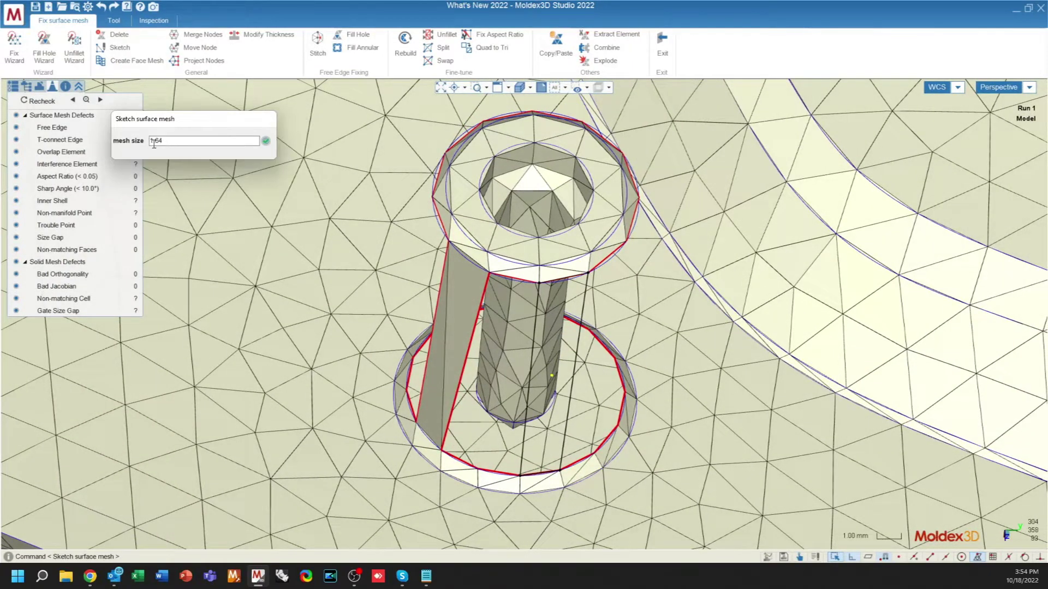
pyautogui.click(266, 143)
pyautogui.moveTo(480, 349)
pyautogui.mouseDown(button='middle')
pyautogui.moveTo(467, 275)
pyautogui.moveTo(496, 318)
pyautogui.moveTo(575, 351)
pyautogui.moveTo(419, 366)
pyautogui.moveTo(534, 366)
pyautogui.moveTo(484, 357)
pyautogui.moveTo(608, 346)
pyautogui.moveTo(568, 358)
pyautogui.moveTo(577, 227)
pyautogui.mouseUp(button='middle')
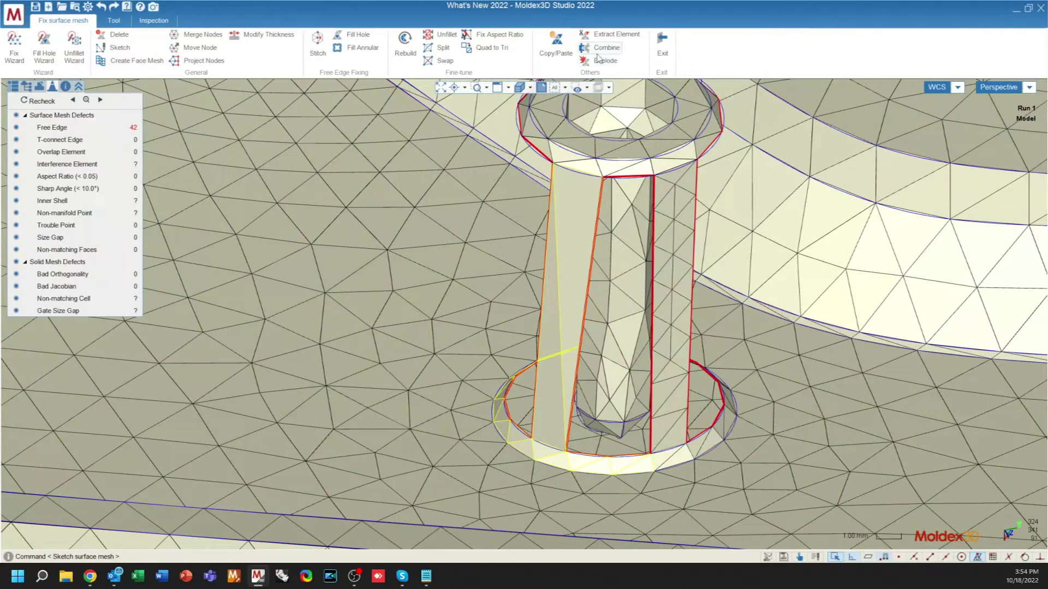
# Combine the new sketched faces on the boss and inspect the screw column
pyautogui.scroll(3, 573, 162)
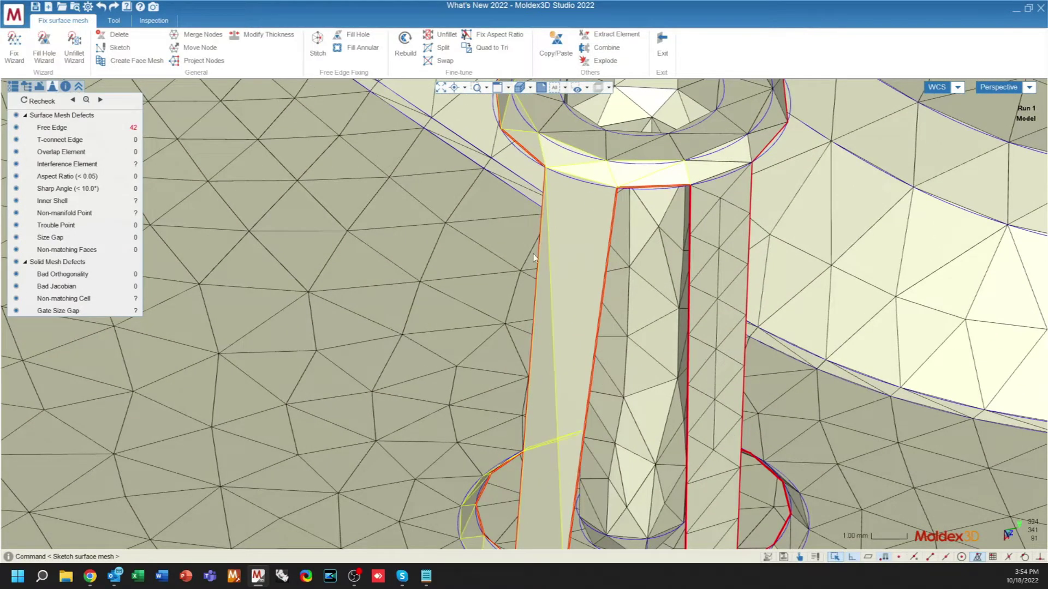
pyautogui.scroll(-3, 534, 258)
pyautogui.scroll(4, 552, 271)
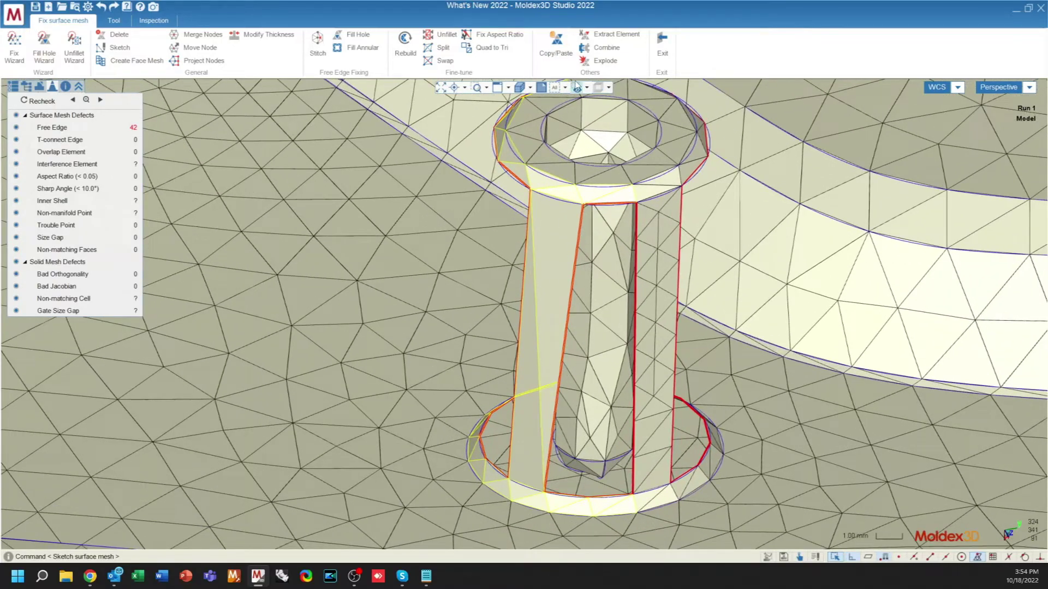
pyautogui.click(601, 48)
pyautogui.moveTo(557, 198); pyautogui.dragTo(590, 322, button='middle')
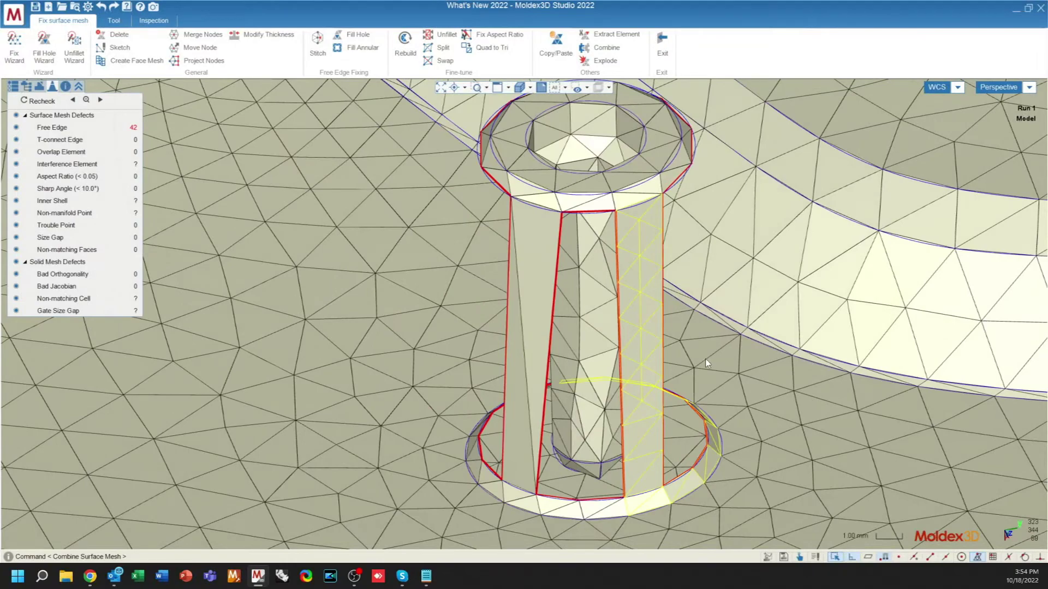
pyautogui.moveTo(705, 358); pyautogui.dragTo(582, 265, button='middle')
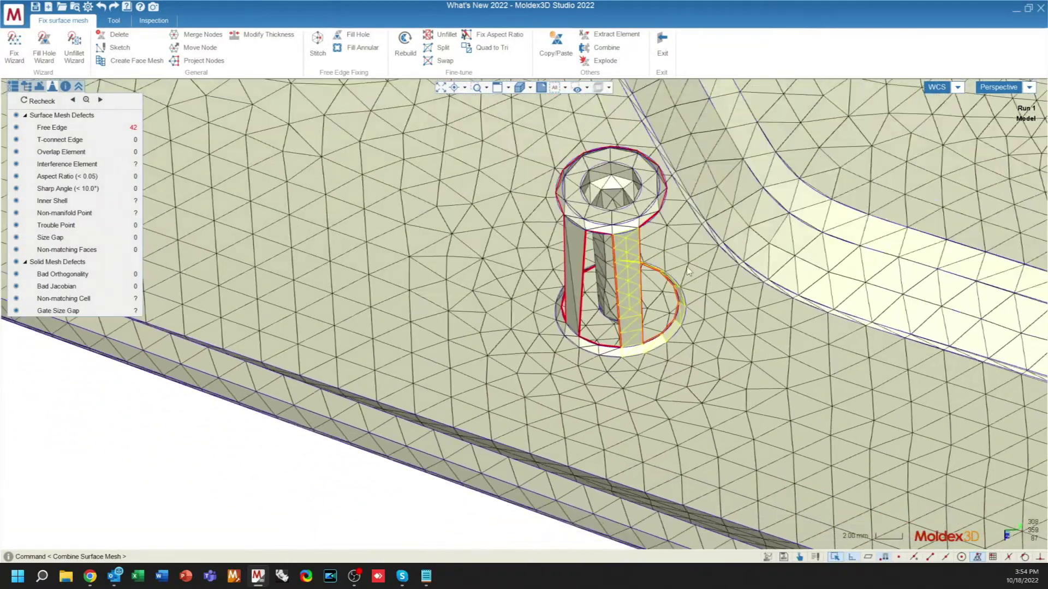
pyautogui.scroll(3, 582, 264)
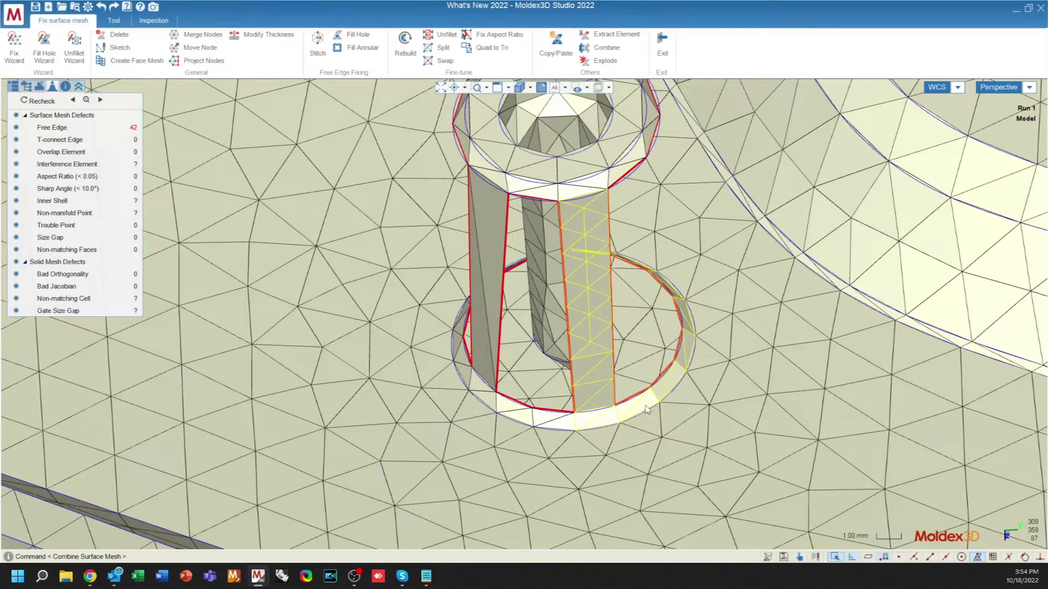
# Preview Explode on the mesh with a feature angle of 20.00
pyautogui.click(605, 61)
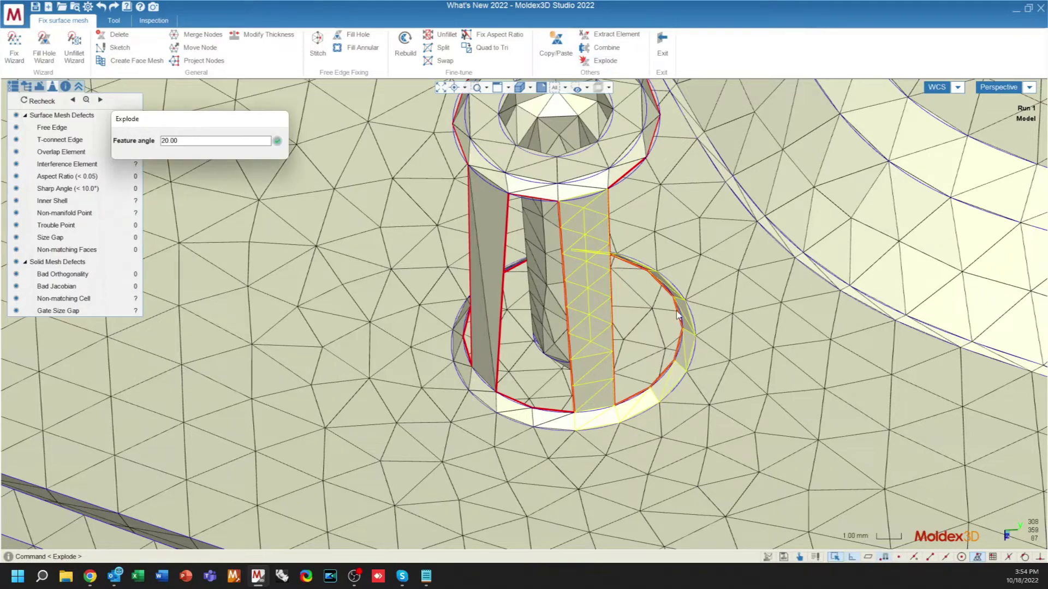
pyautogui.moveTo(578, 415); pyautogui.dragTo(577, 449, button='middle')
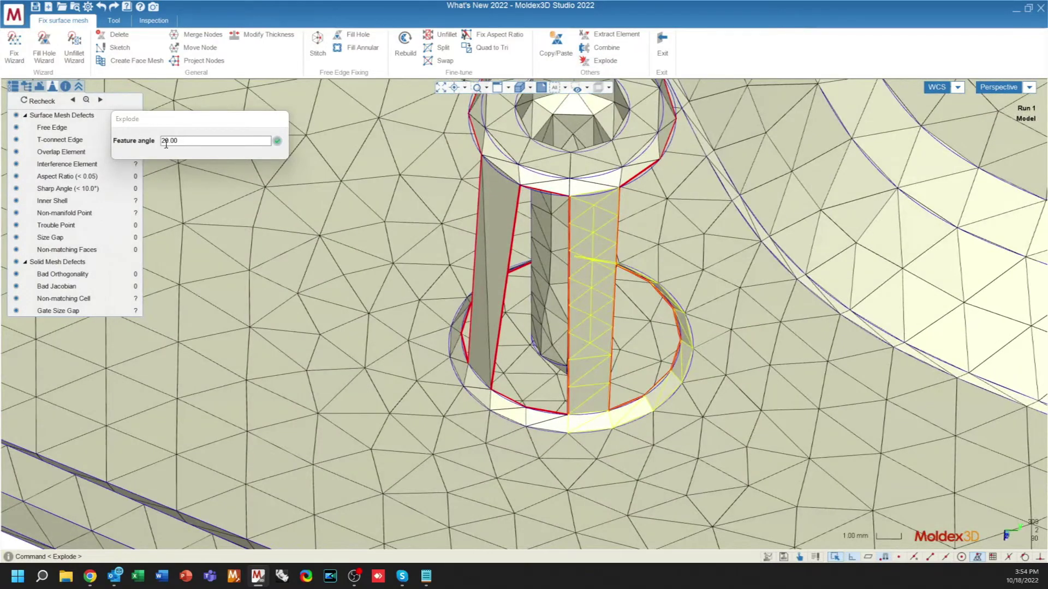
pyautogui.moveTo(176, 140); pyautogui.dragTo(138, 141)
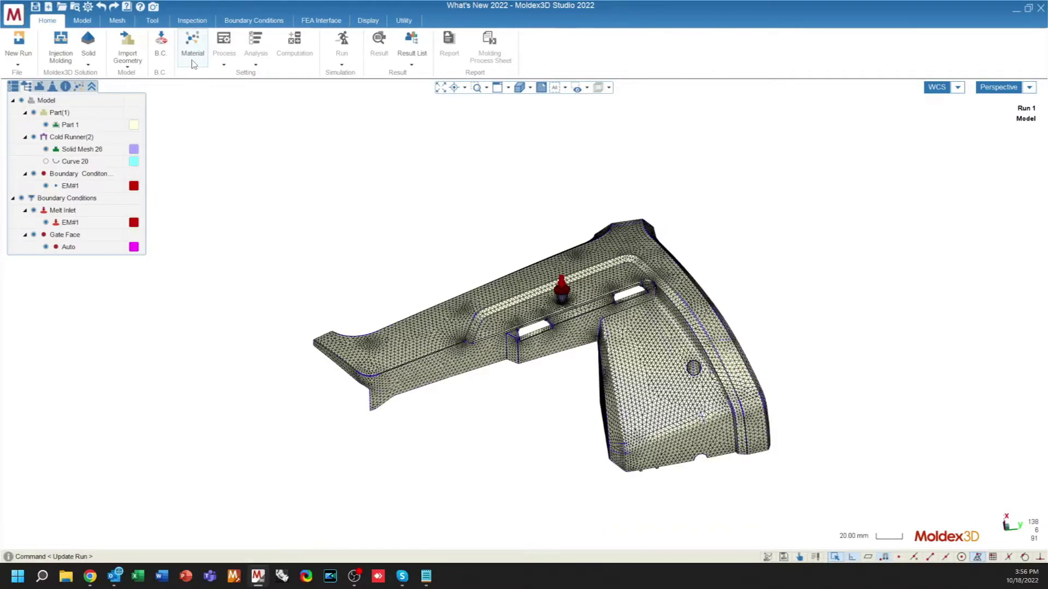
# Assign an ABS material to melt inlet EM#1 through the Material Wizard
pyautogui.click(192, 61)
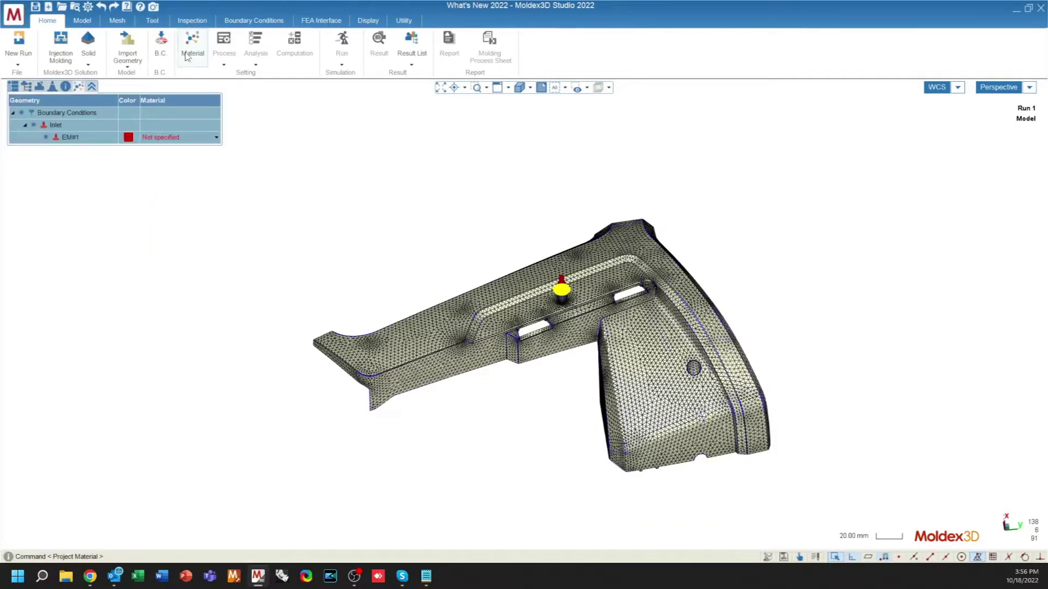
pyautogui.click(178, 139)
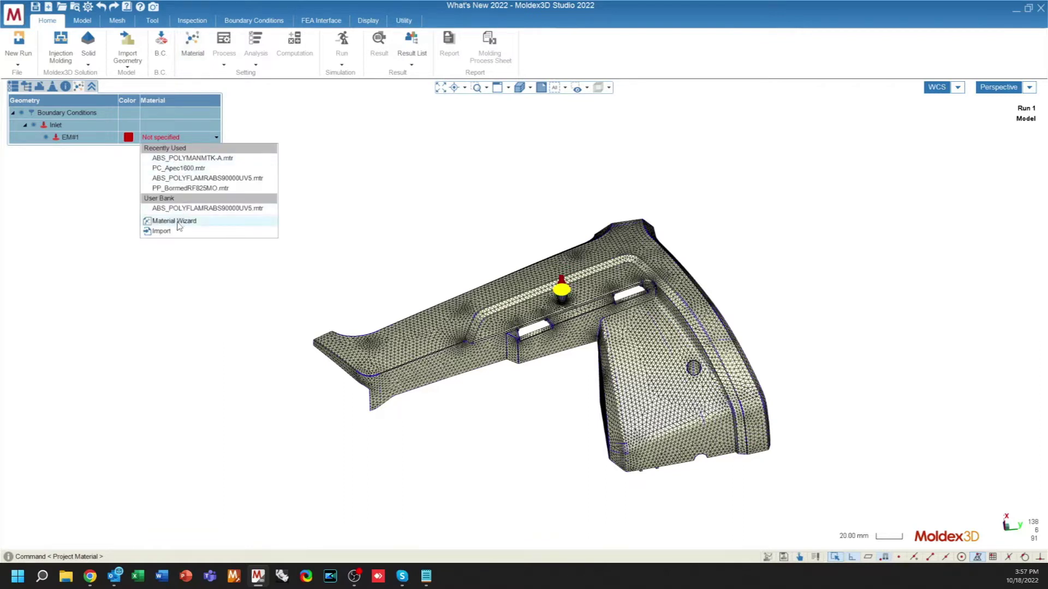
pyautogui.click(177, 230)
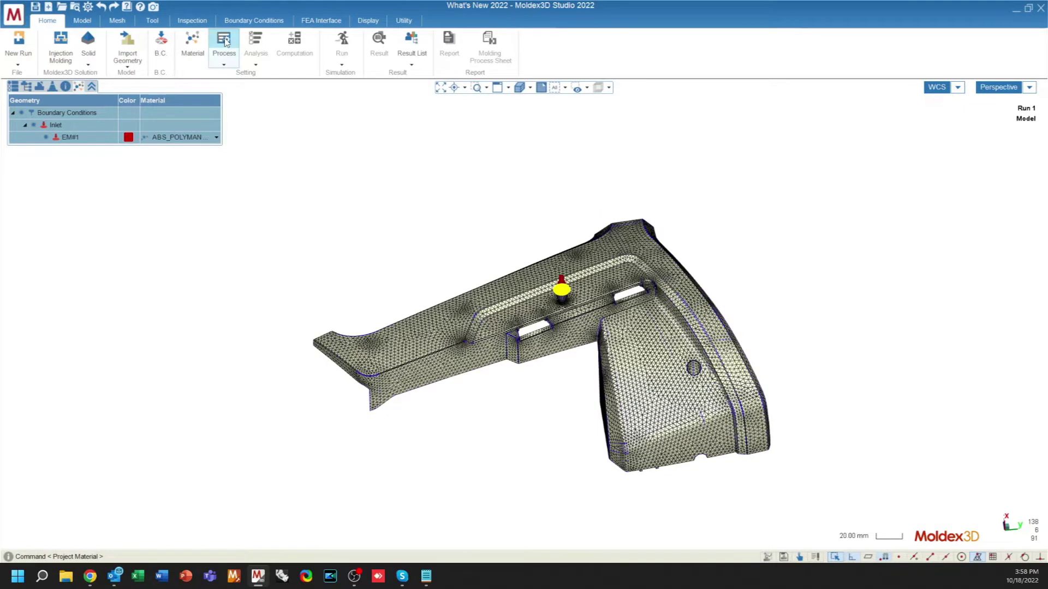
pyautogui.click(225, 41)
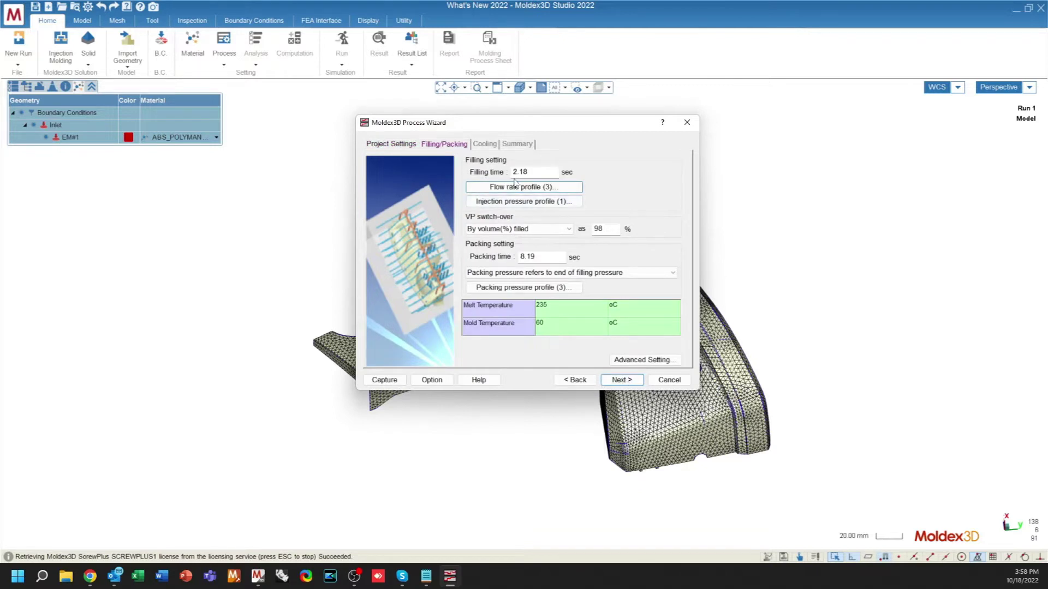
# Set VP switch-over to By control point pressure and pick the control point on the part surface
pyautogui.click(519, 230)
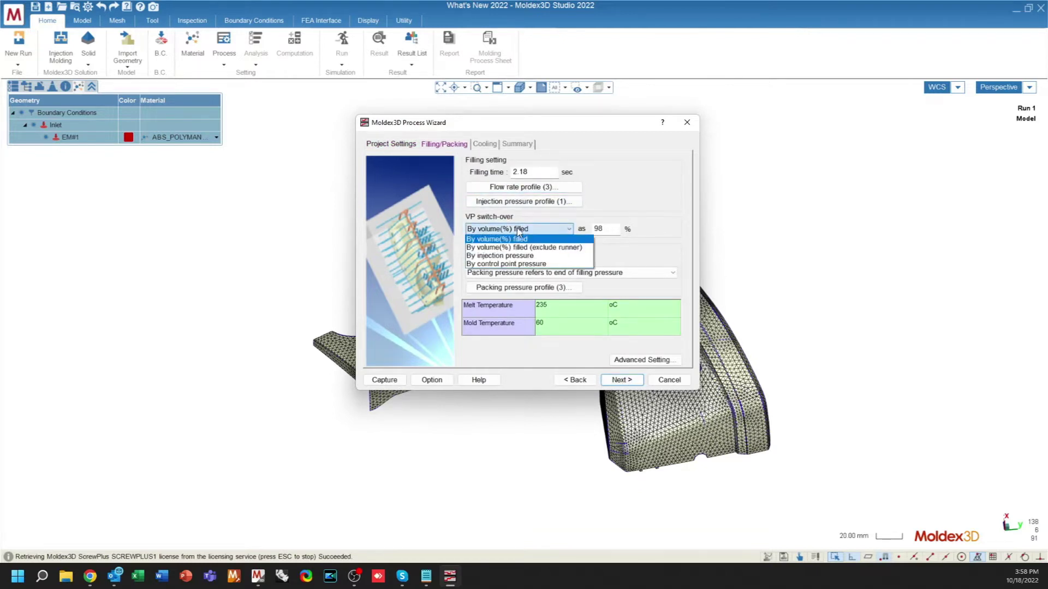
pyautogui.click(511, 265)
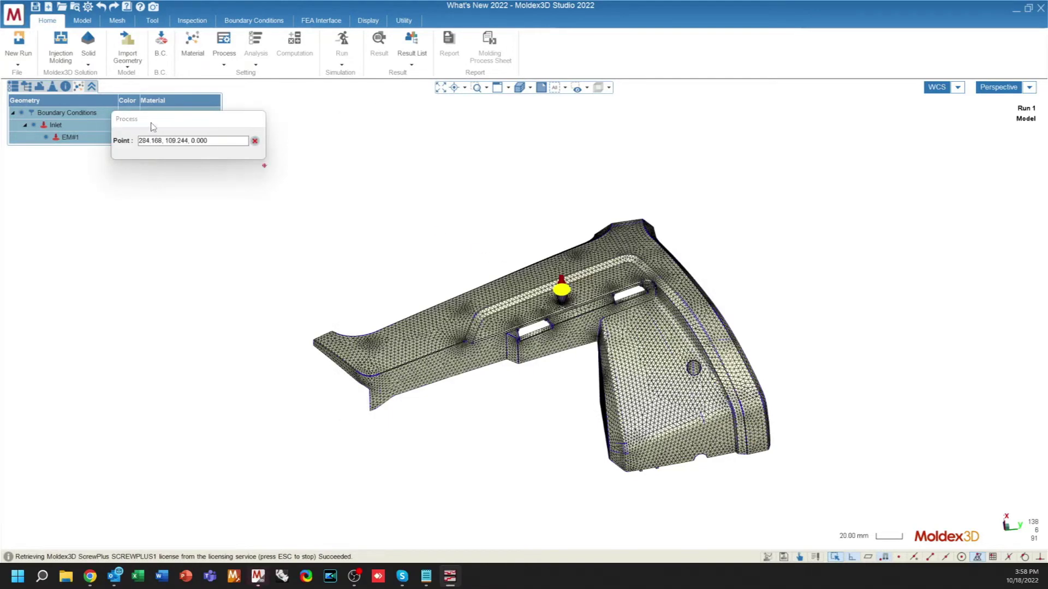
pyautogui.moveTo(153, 126); pyautogui.dragTo(321, 130)
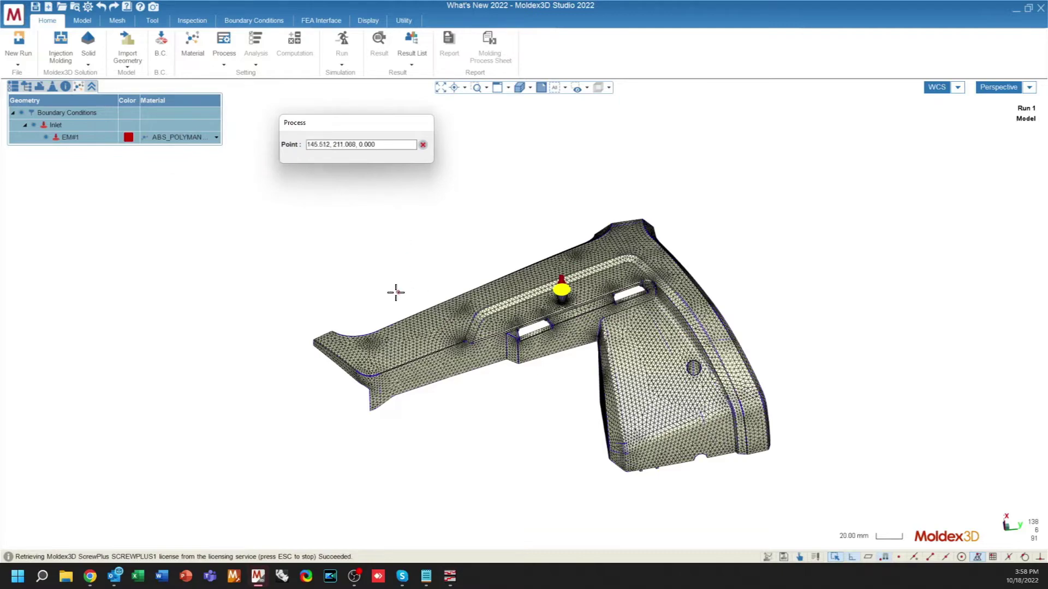
pyautogui.scroll(10, 387, 377)
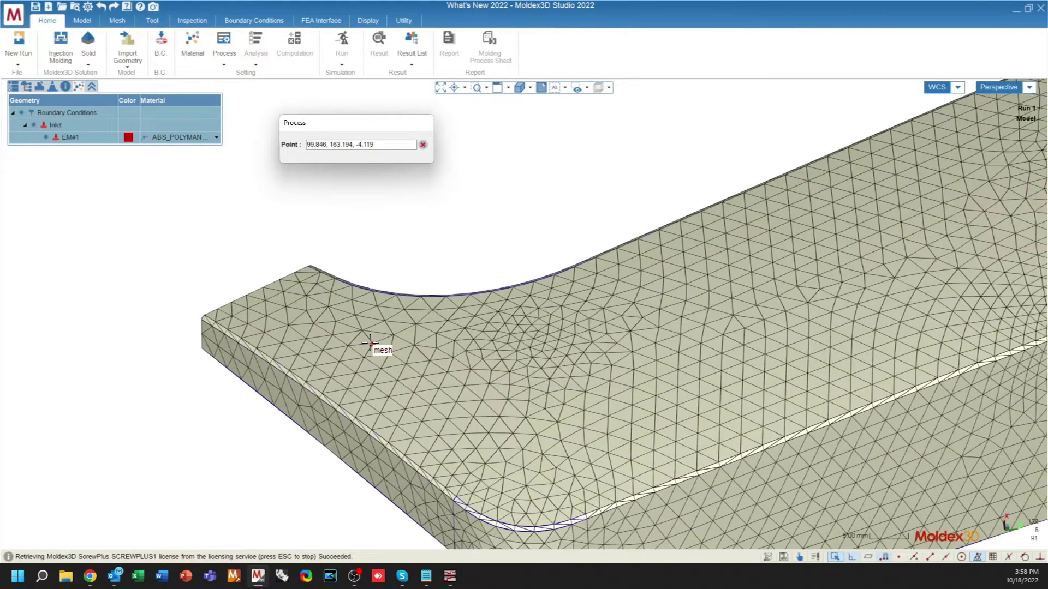
pyautogui.click(374, 343)
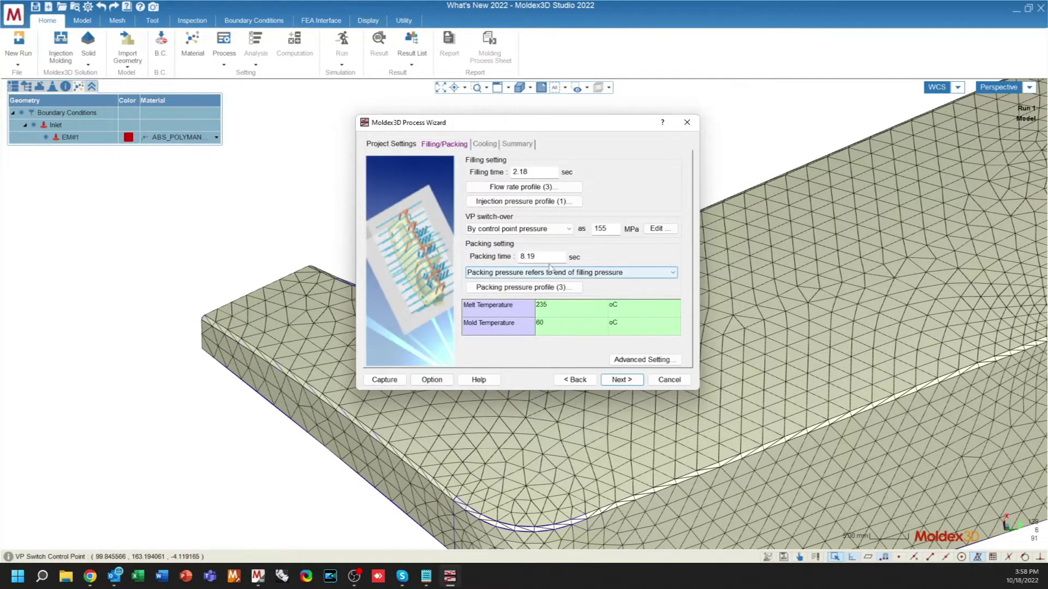
# Set the switch-over control point pressure to 155 MPa
pyautogui.moveTo(507, 121); pyautogui.dragTo(740, 119)
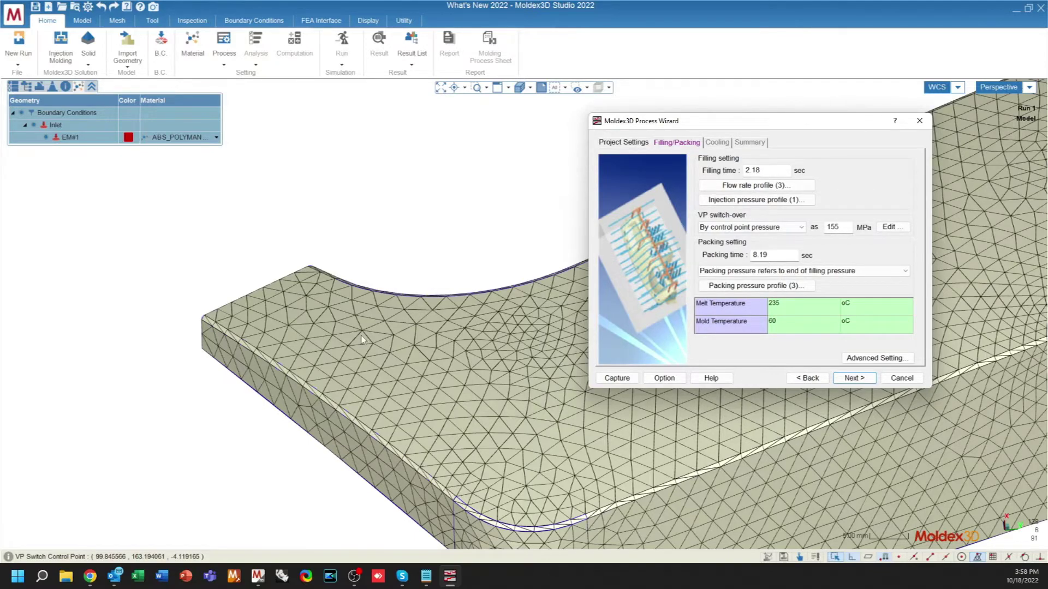
pyautogui.scroll(5, 299, 345)
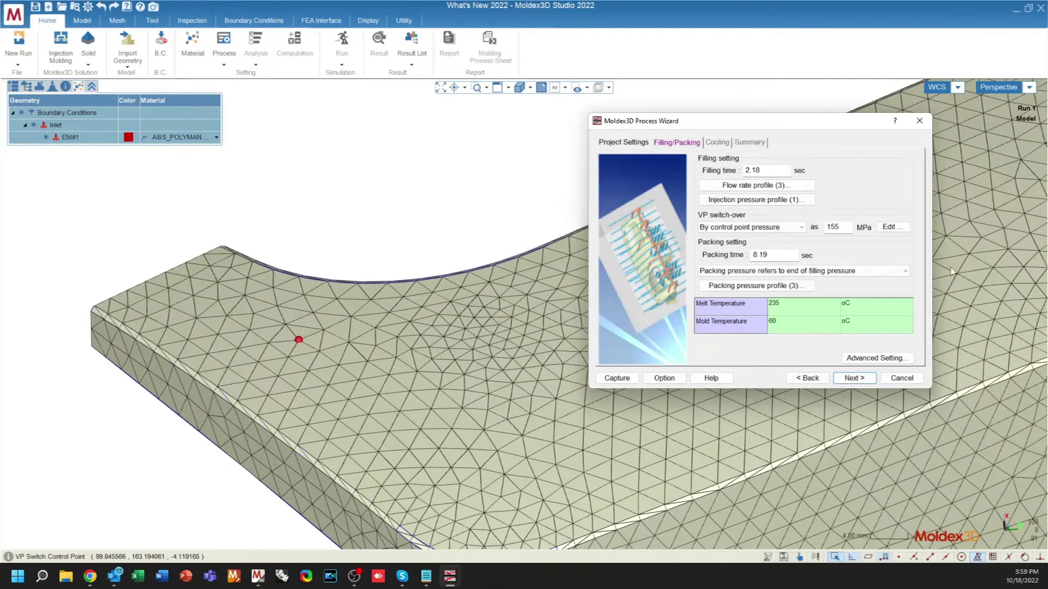
pyautogui.doubleClick(843, 229)
pyautogui.scroll(-10, 206, 406)
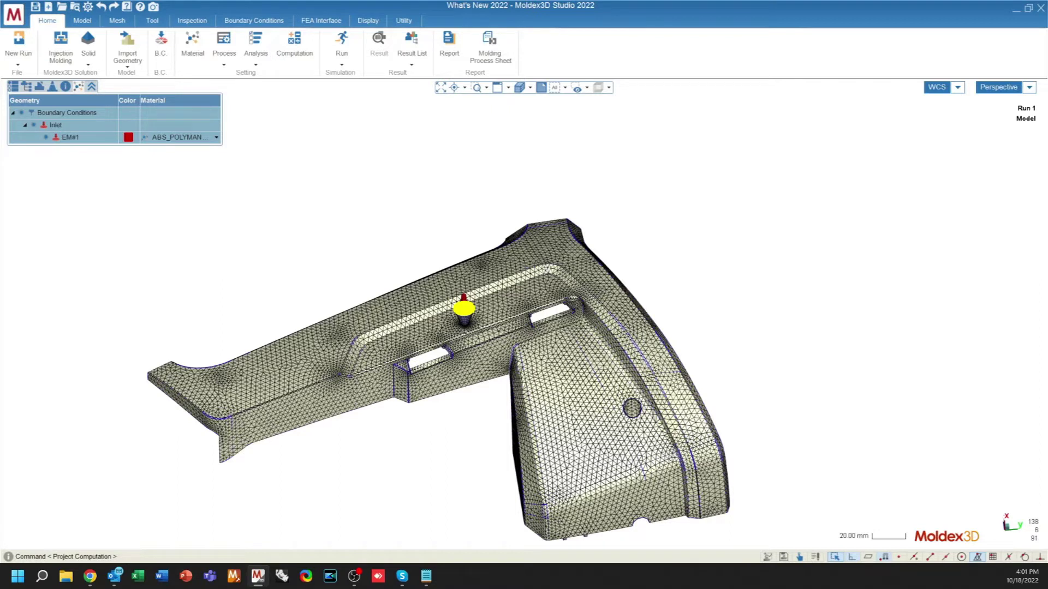
pyautogui.moveTo(679, 122); pyautogui.dragTo(551, 124)
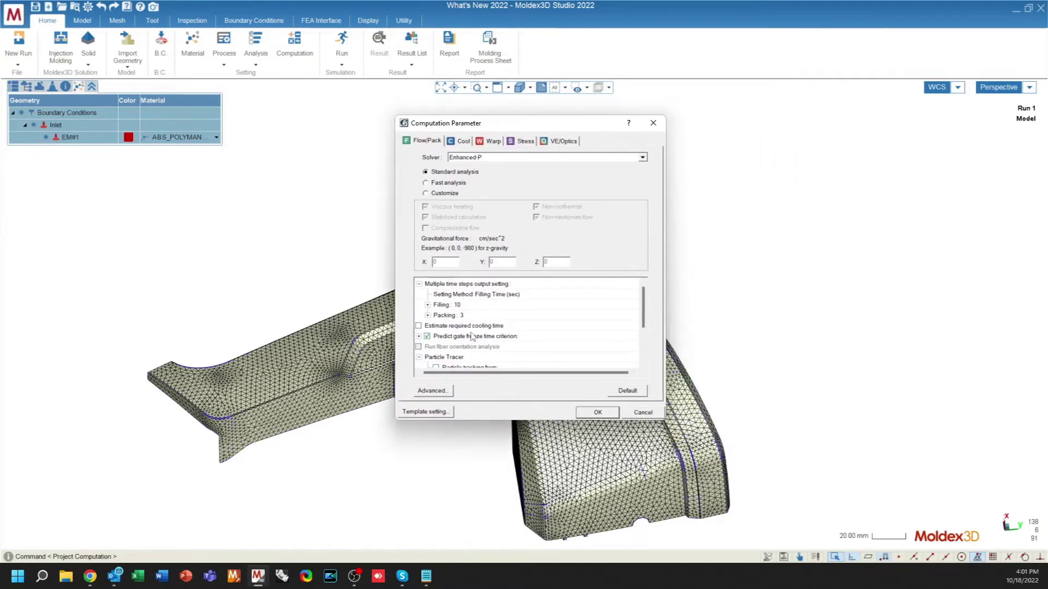
pyautogui.click(493, 143)
pyautogui.click(457, 160)
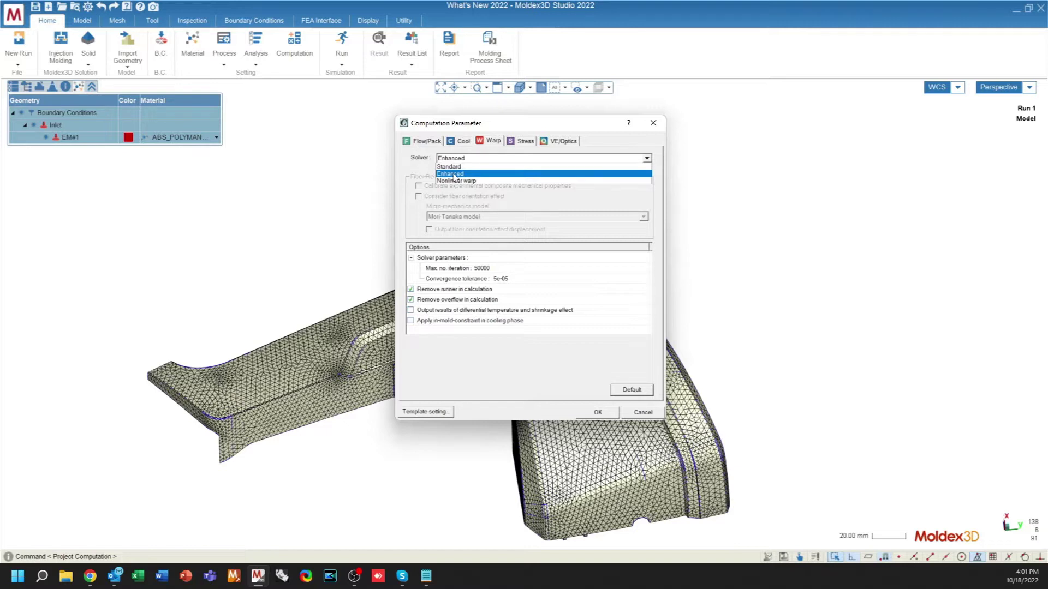
pyautogui.click(457, 181)
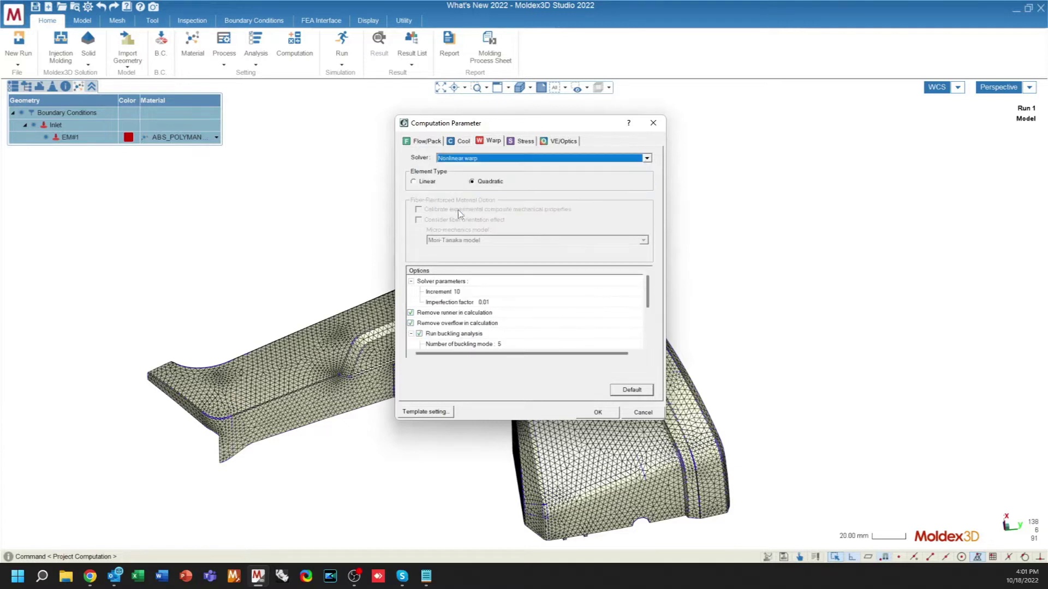
pyautogui.click(465, 271)
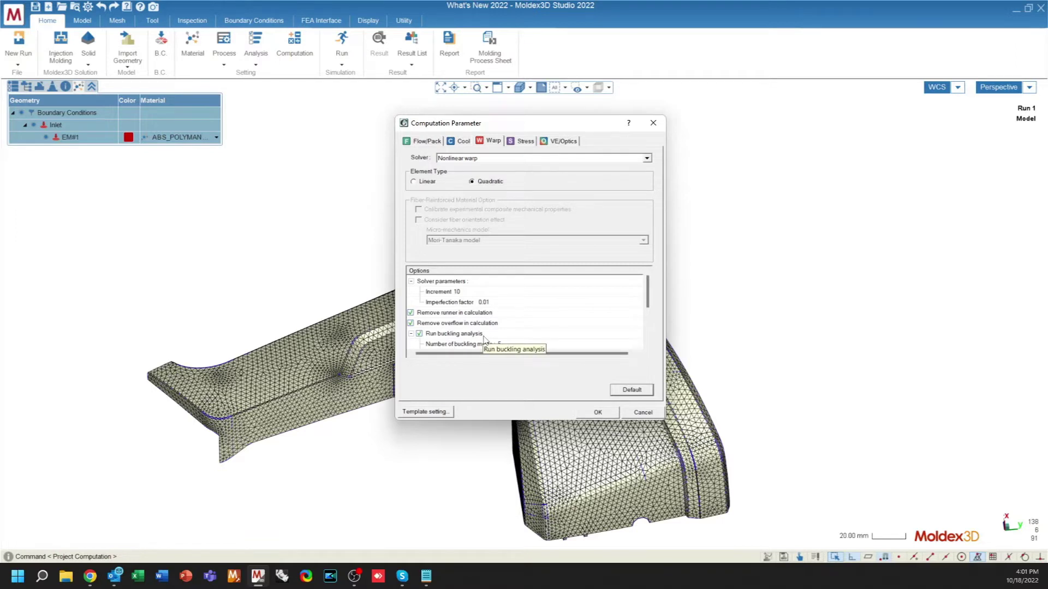
pyautogui.click(458, 159)
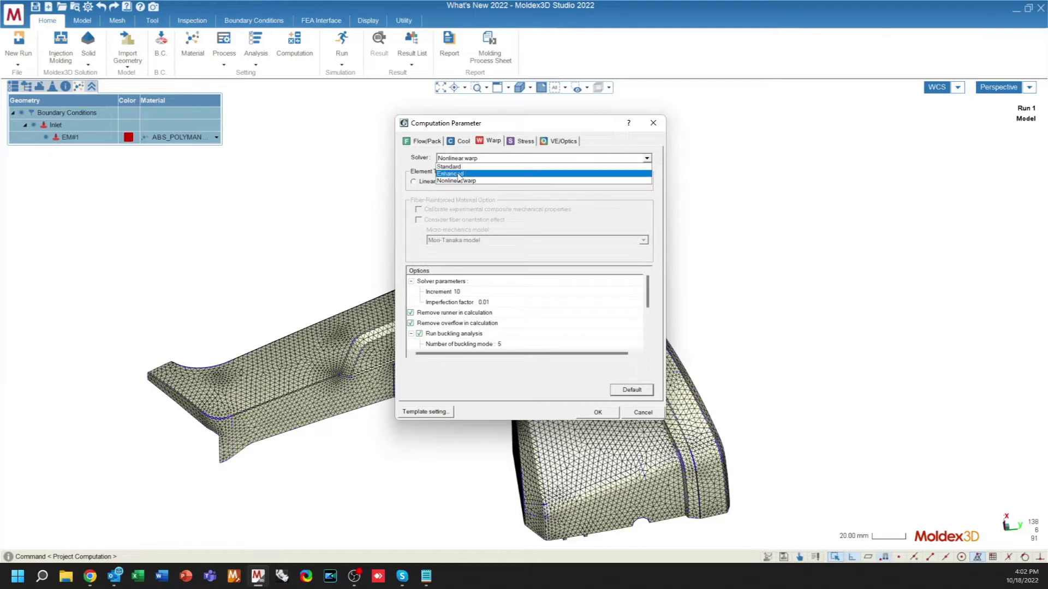
pyautogui.click(459, 174)
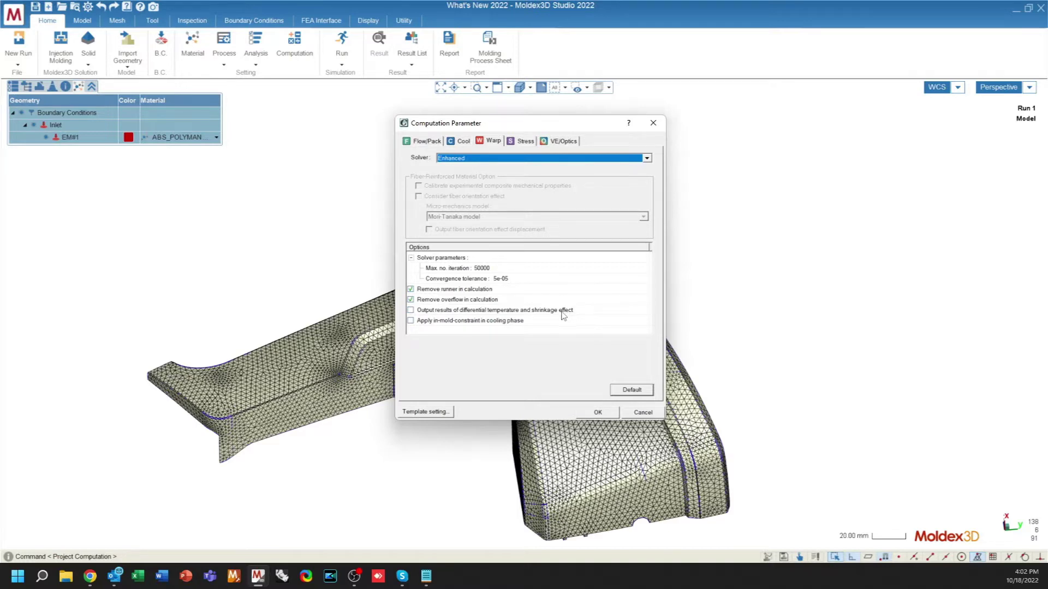
pyautogui.press('Return')
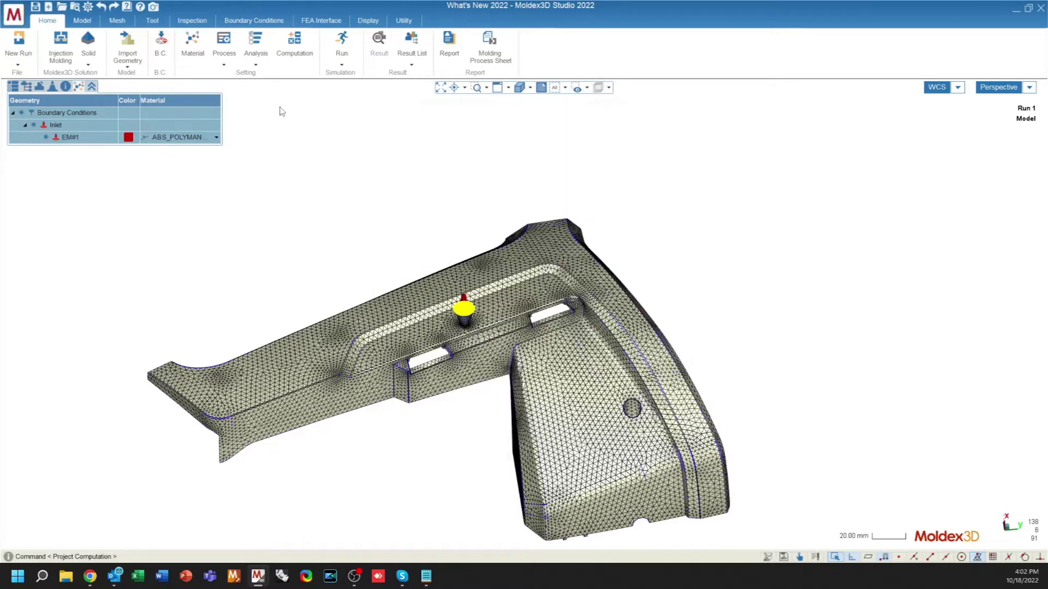
# Open the Submit Batch Run(s) window from the Run dropdown for Run1
pyautogui.click(342, 65)
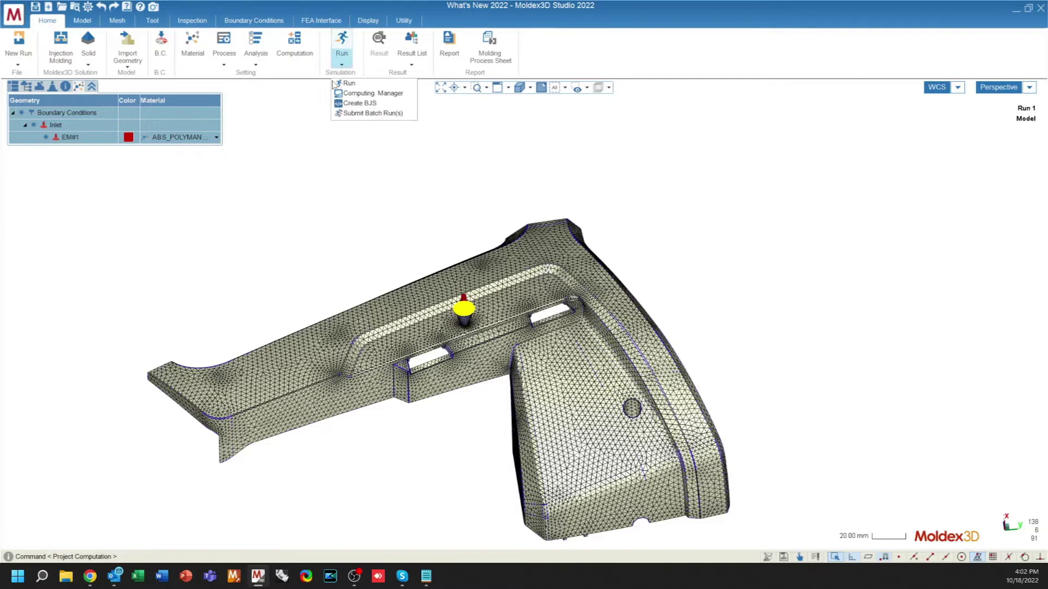
pyautogui.click(382, 114)
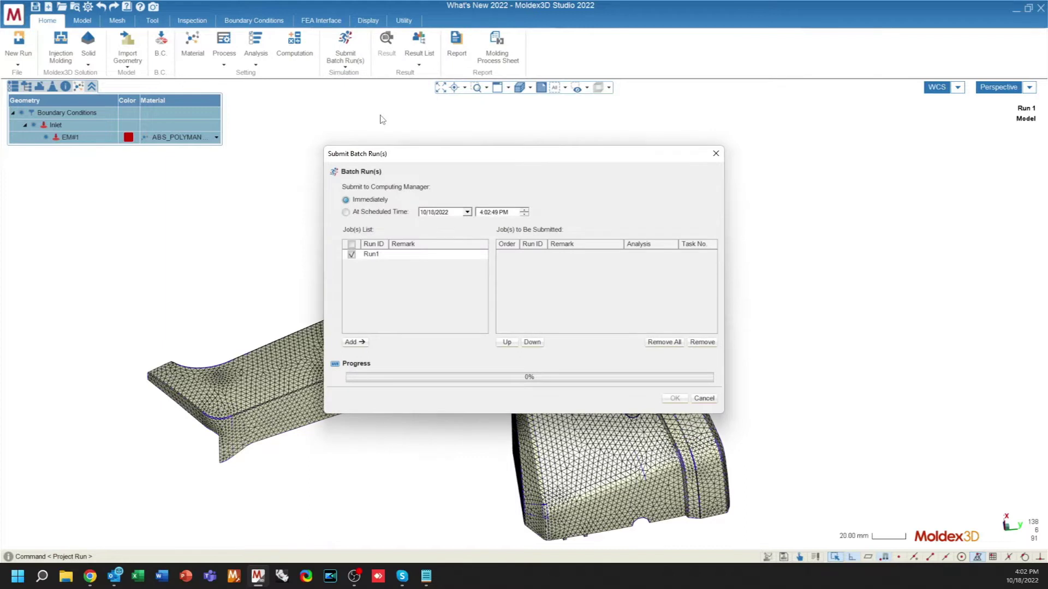
pyautogui.moveTo(430, 153); pyautogui.dragTo(392, 113)
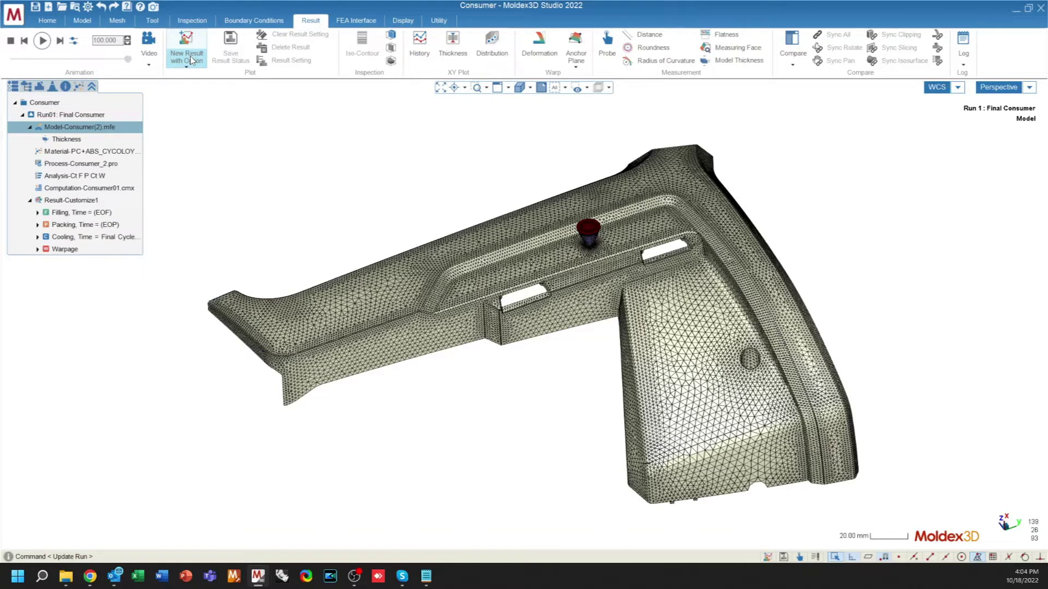
# Display the Melt Front Time result and save it into a custom result group
pyautogui.click(37, 212)
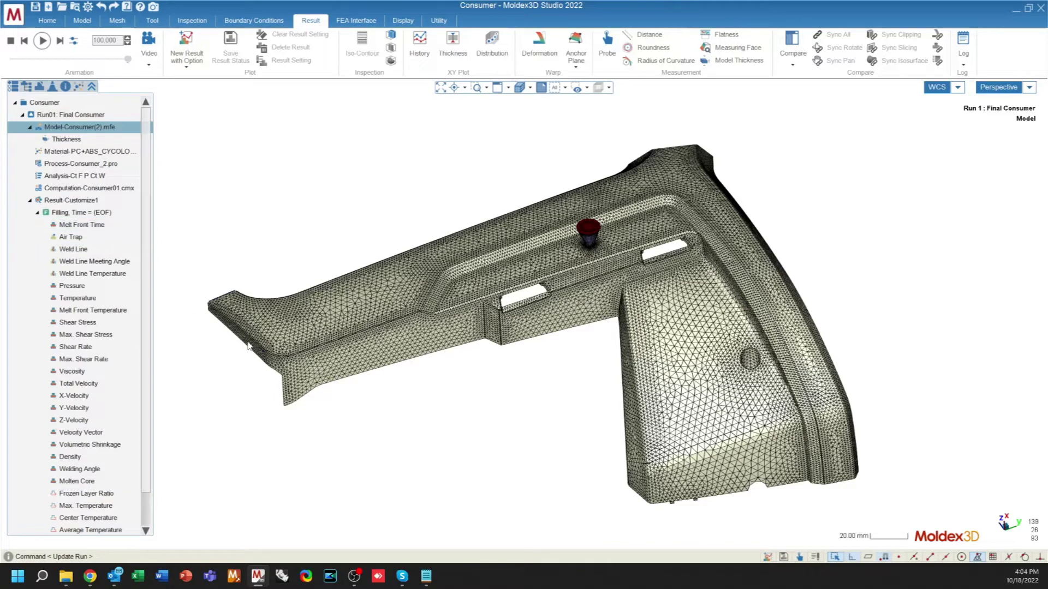
pyautogui.click(186, 48)
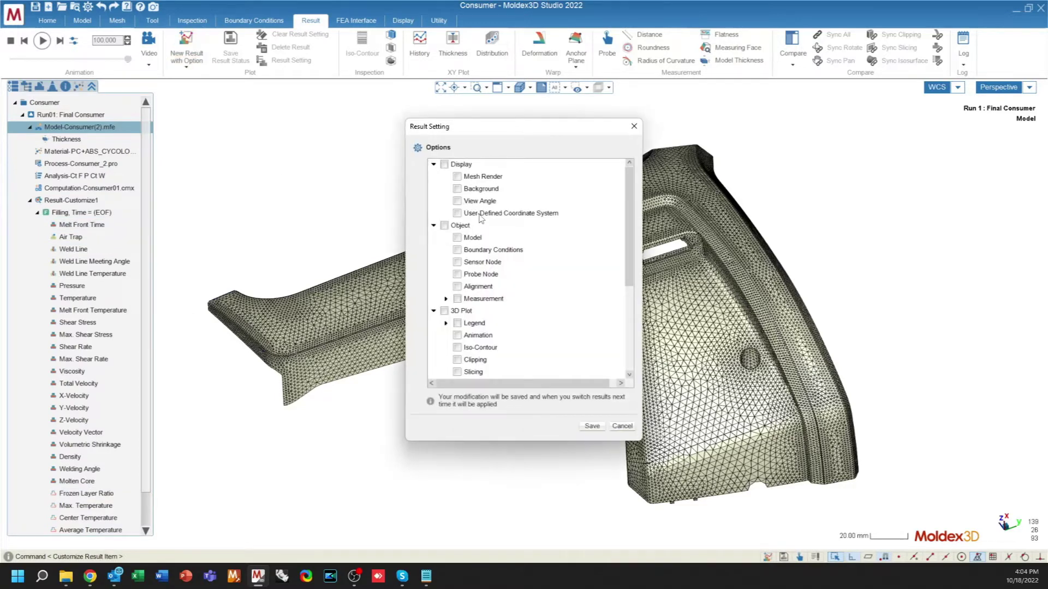
pyautogui.moveTo(630, 249); pyautogui.dragTo(627, 342)
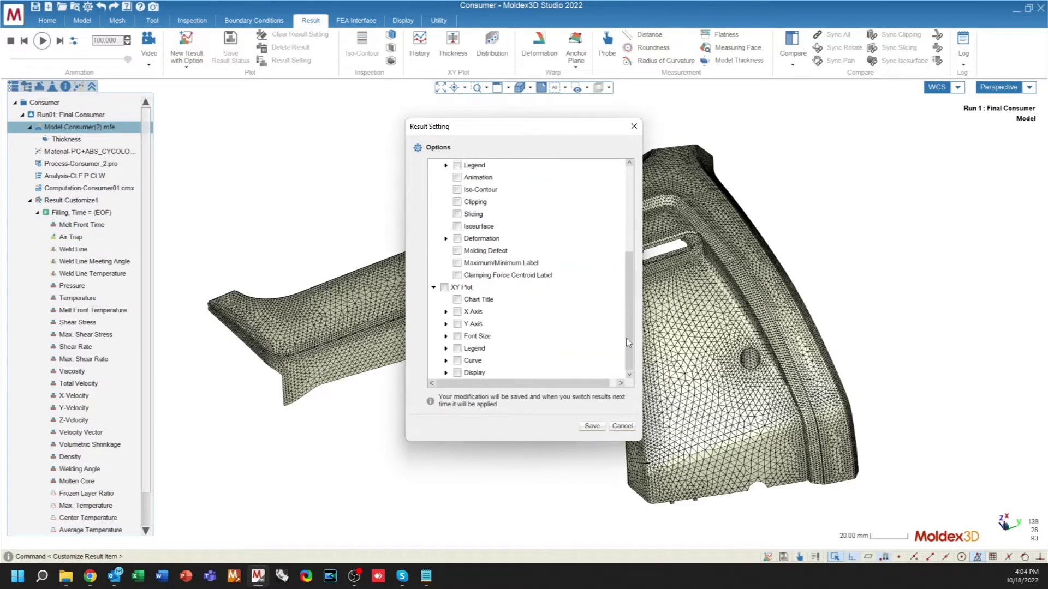
pyautogui.click(633, 126)
pyautogui.click(83, 225)
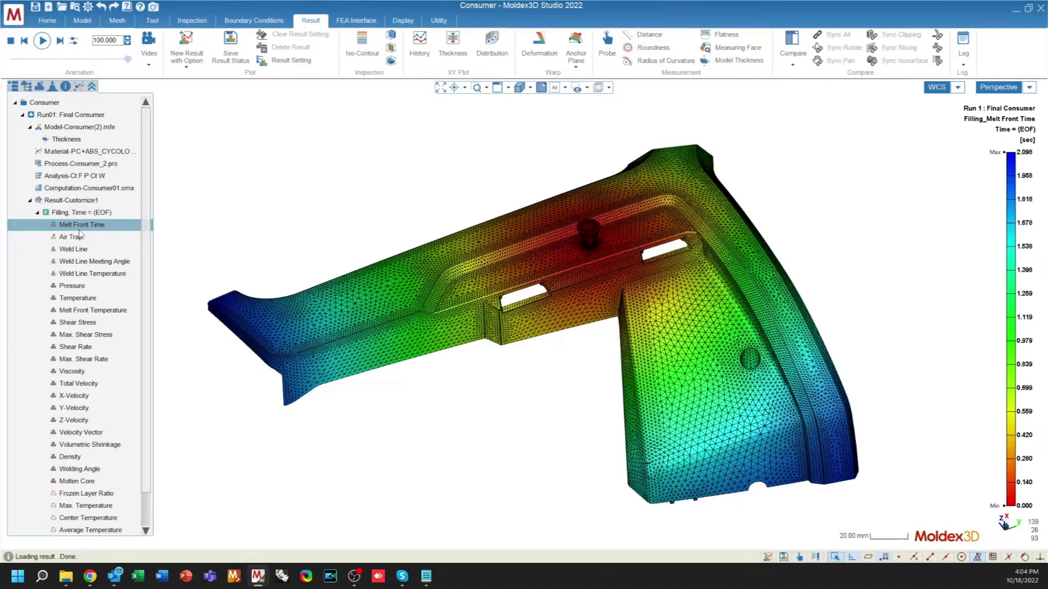
pyautogui.click(282, 61)
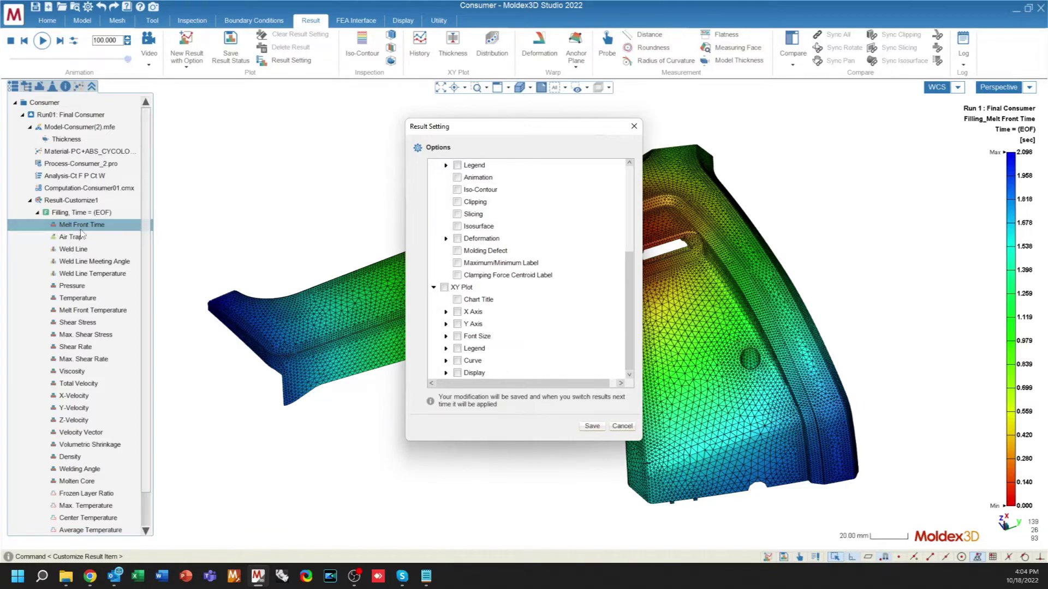
pyautogui.click(592, 425)
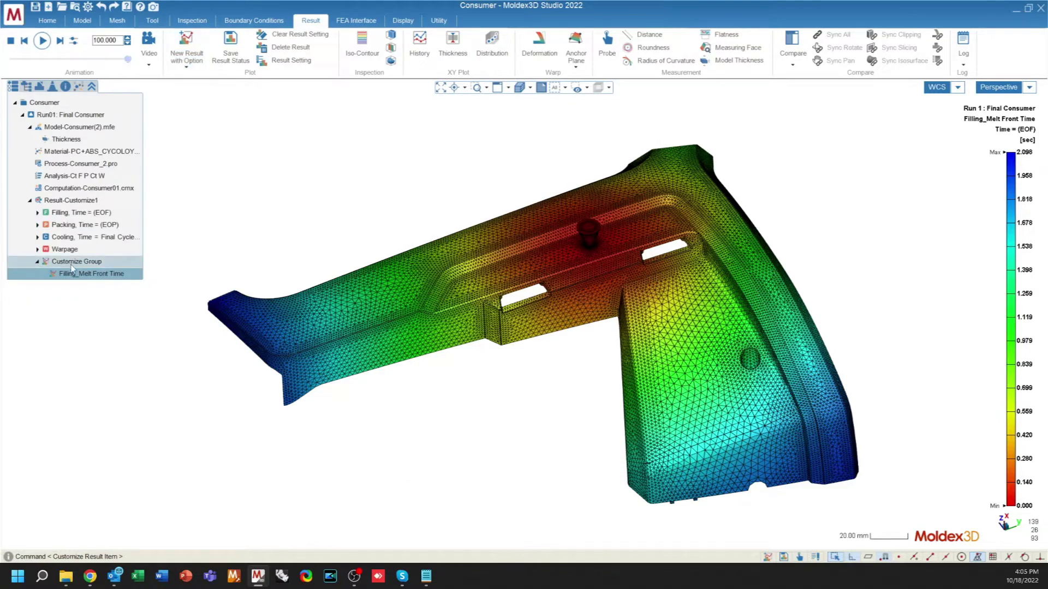
# Edit the Filling_Melt Front Time result name and confirm it
pyautogui.click(90, 273)
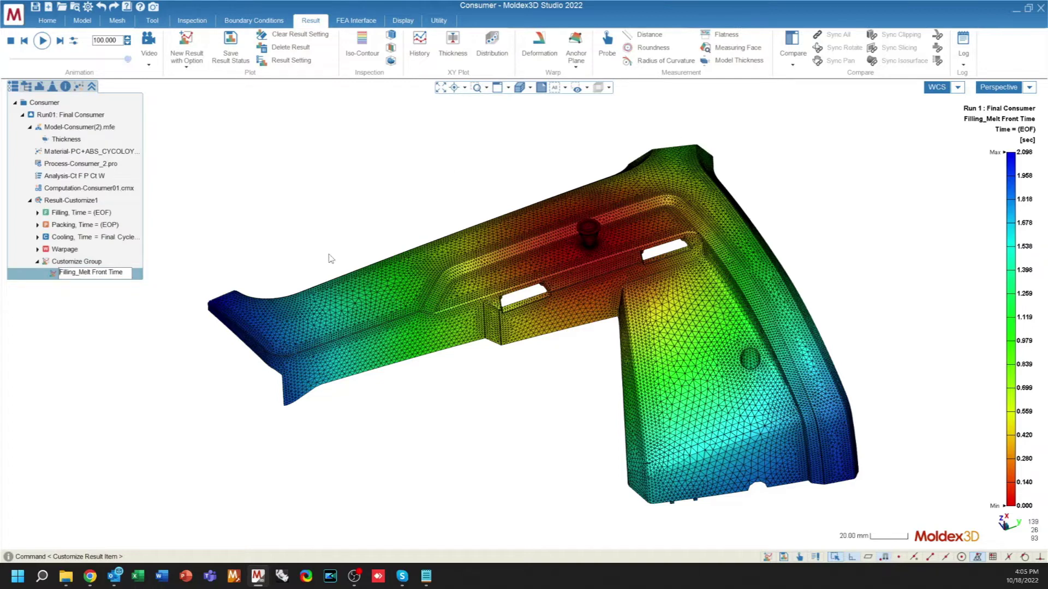
pyautogui.click(46, 283)
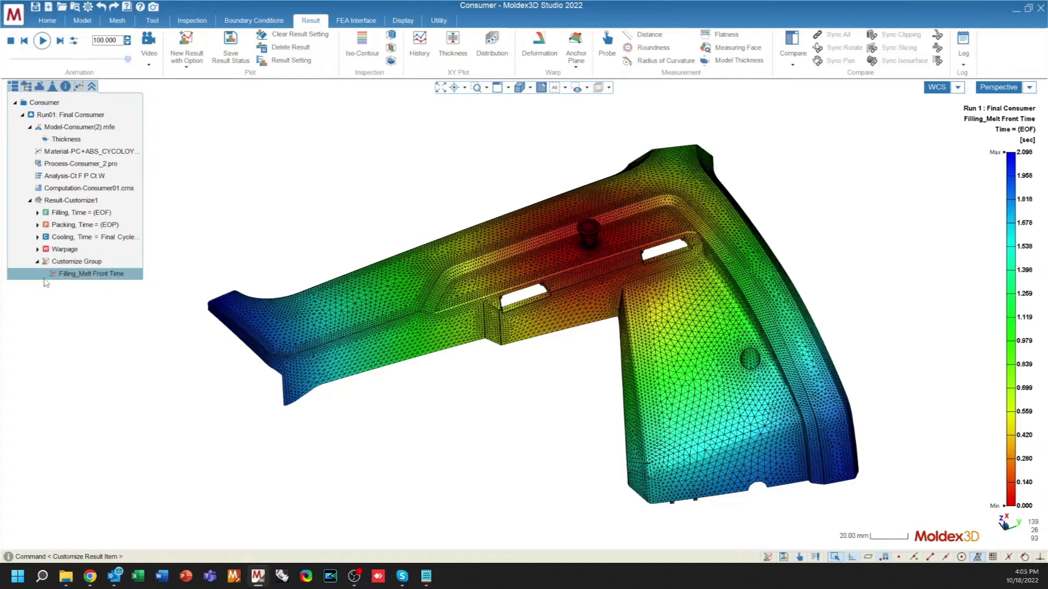
pyautogui.click(83, 274)
pyautogui.doubleClick(100, 275)
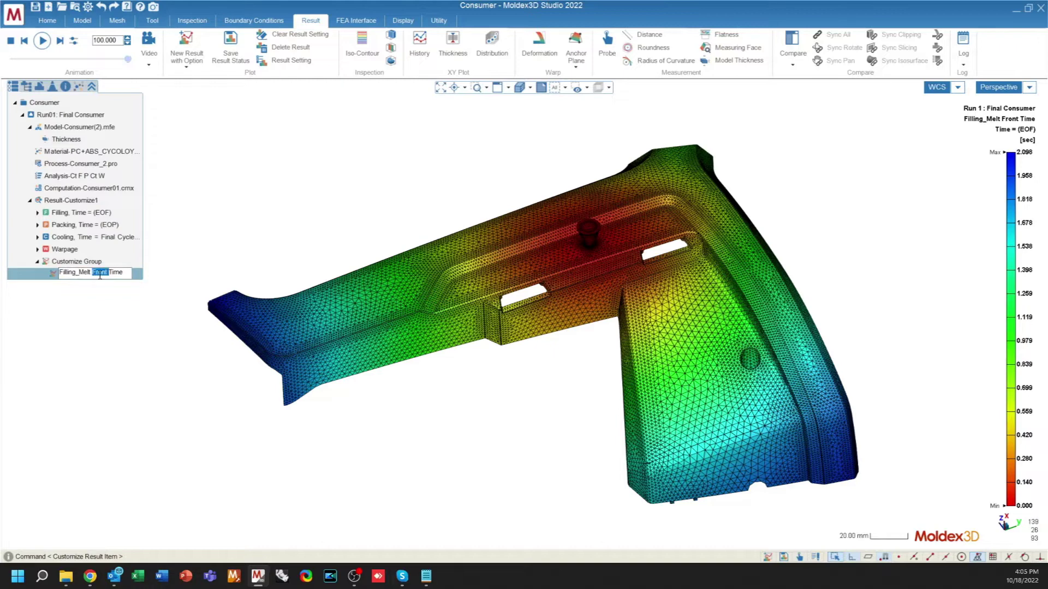
pyautogui.click(99, 275)
pyautogui.press('Return')
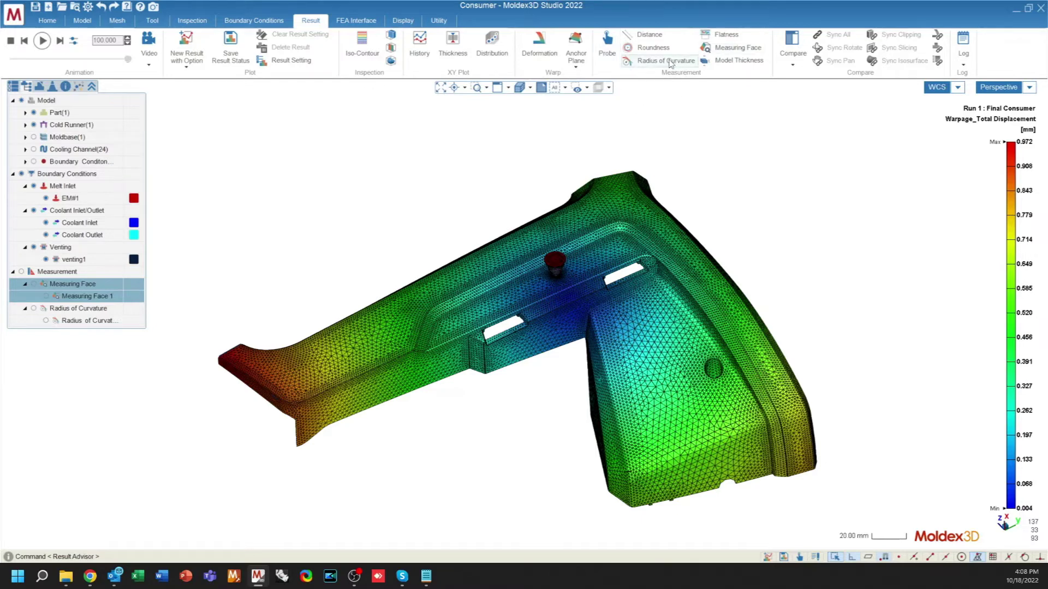
# Measure the radius of curvature of the large inner face (132.505 mm) and save it
pyautogui.click(655, 62)
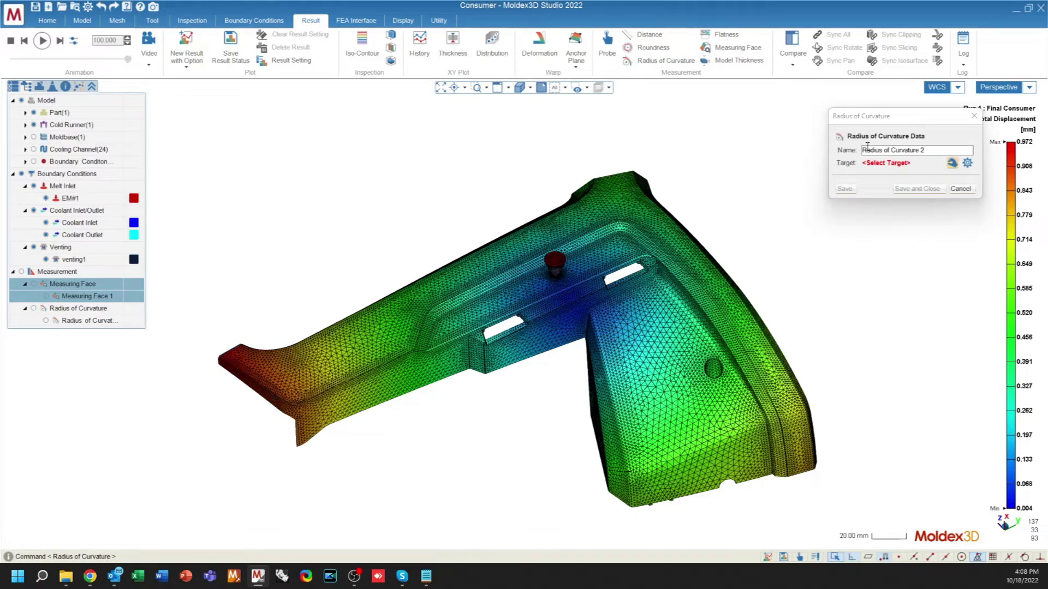
pyautogui.scroll(5, 664, 356)
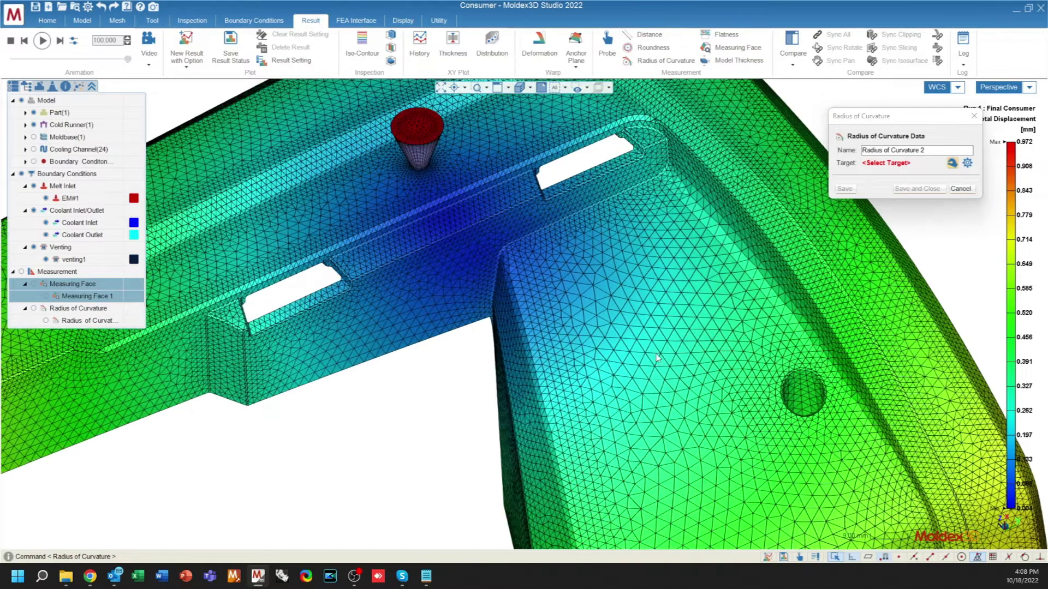
pyautogui.rightClick(658, 355)
pyautogui.click(677, 361)
pyautogui.moveTo(488, 332); pyautogui.dragTo(606, 338, button='middle')
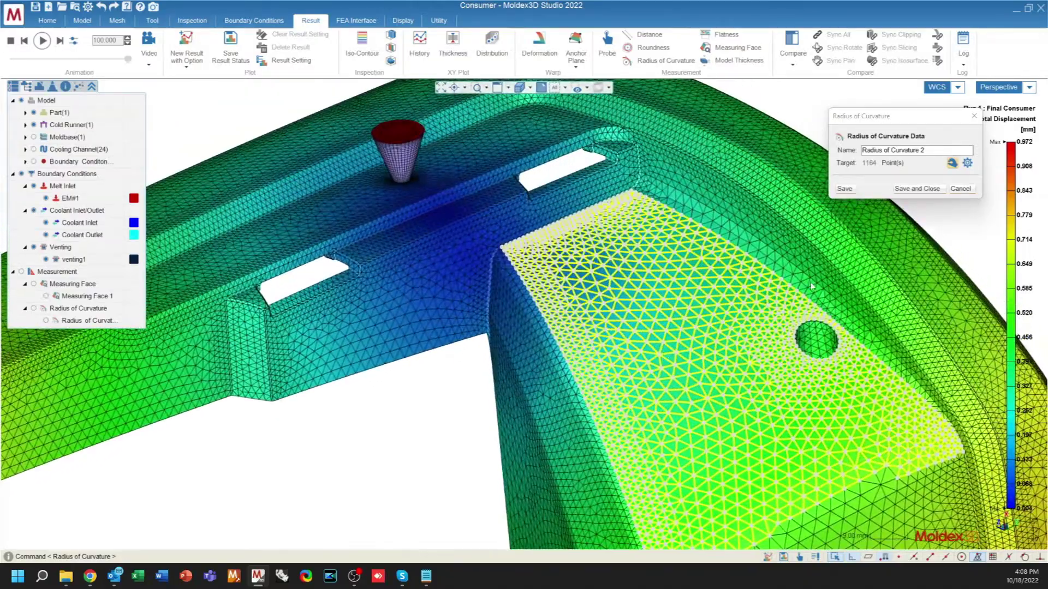
pyautogui.click(917, 188)
pyautogui.scroll(-2, 693, 338)
pyautogui.moveTo(693, 338); pyautogui.dragTo(700, 279, button='middle')
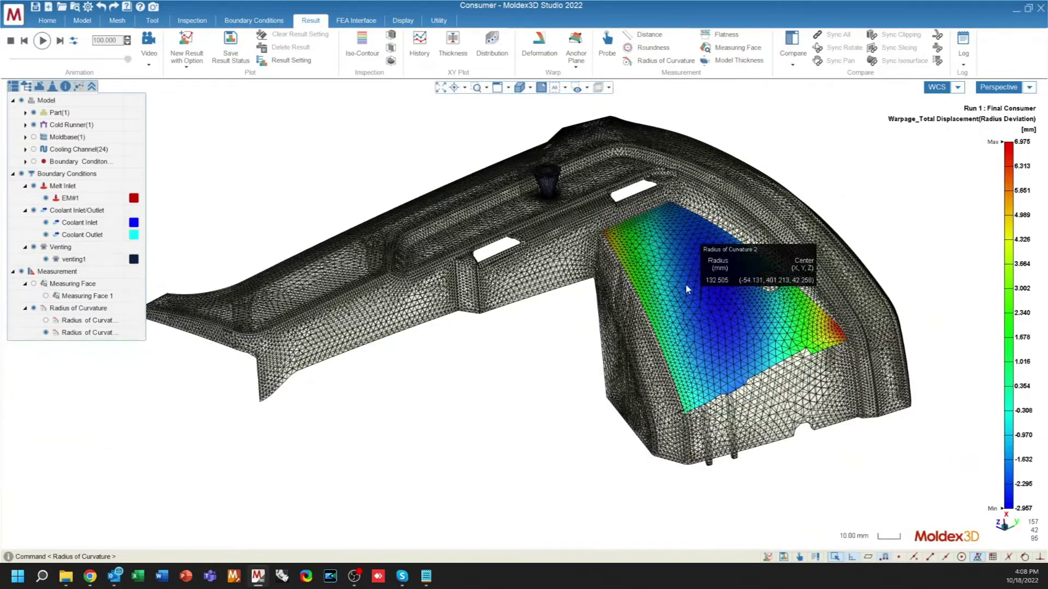
pyautogui.scroll(3, 700, 280)
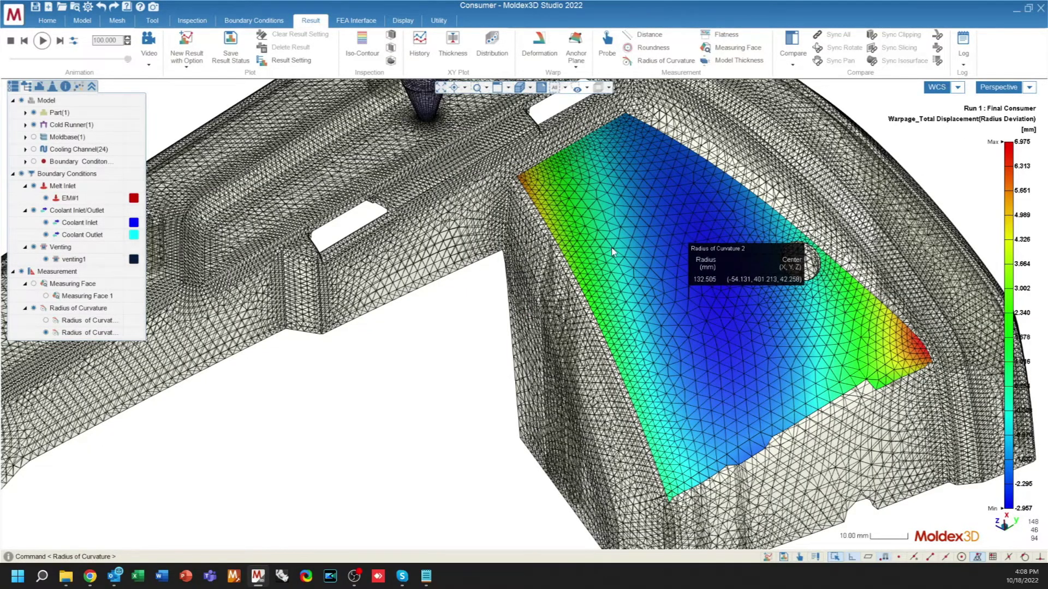
pyautogui.scroll(-10, 612, 253)
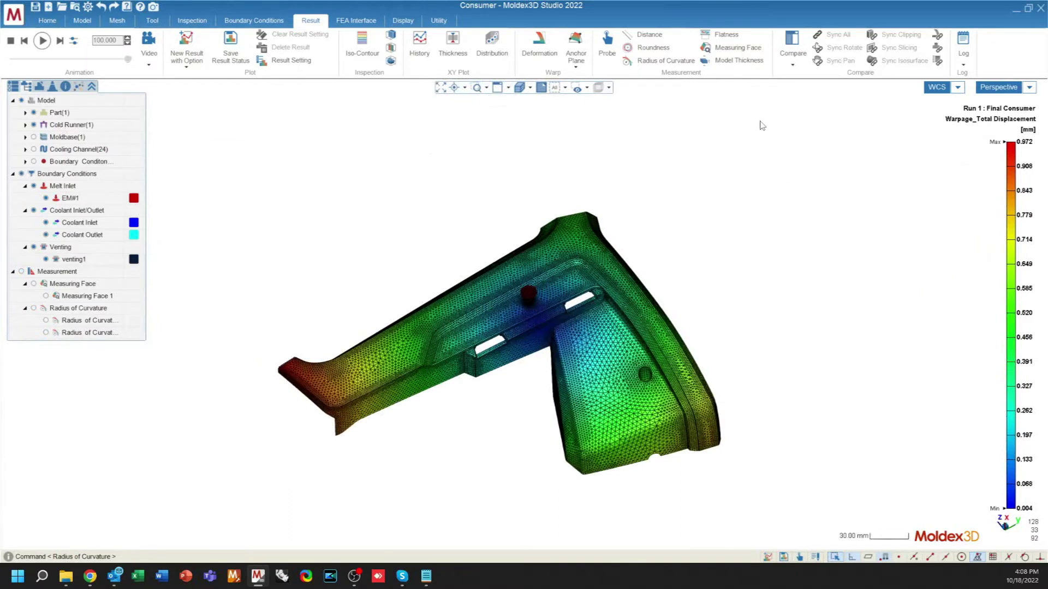
# Start a new Measuring Face and target the red end face of the left arm
pyautogui.click(734, 48)
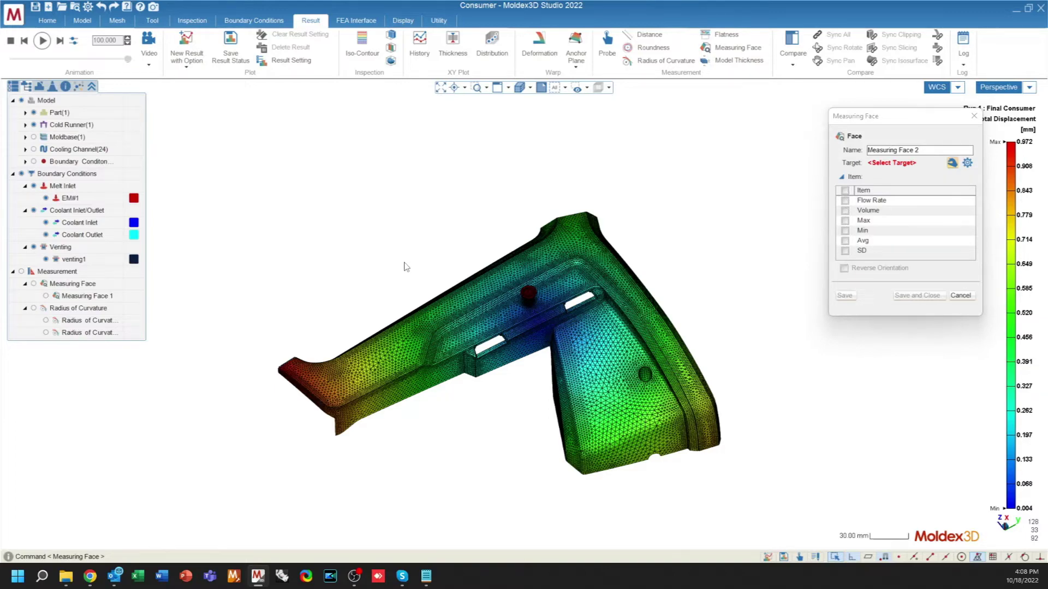
pyautogui.scroll(5, 419, 382)
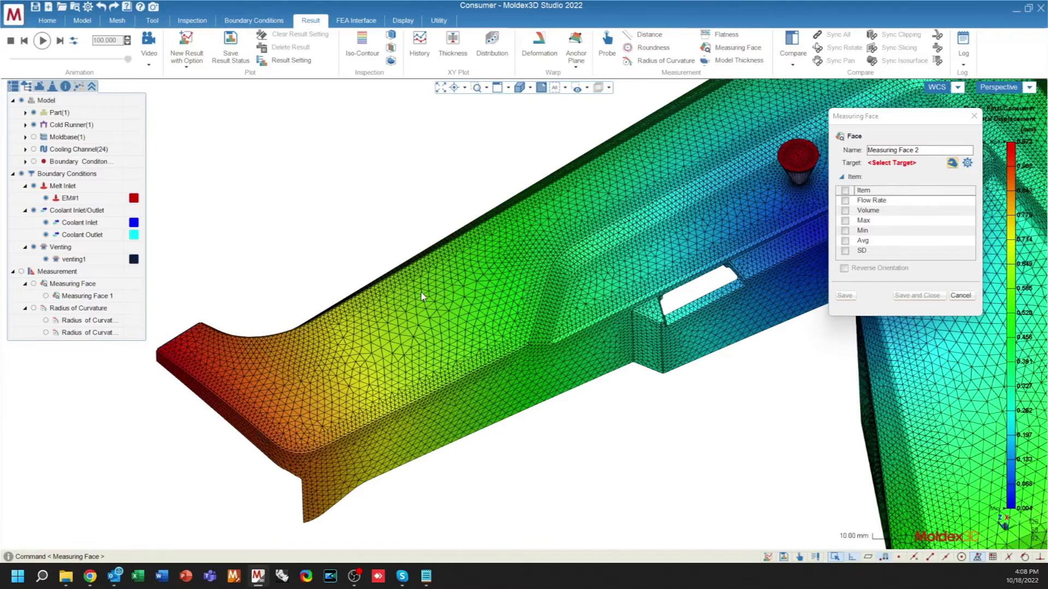
pyautogui.moveTo(489, 363); pyautogui.dragTo(427, 332, button='middle')
pyautogui.scroll(-3, 327, 355)
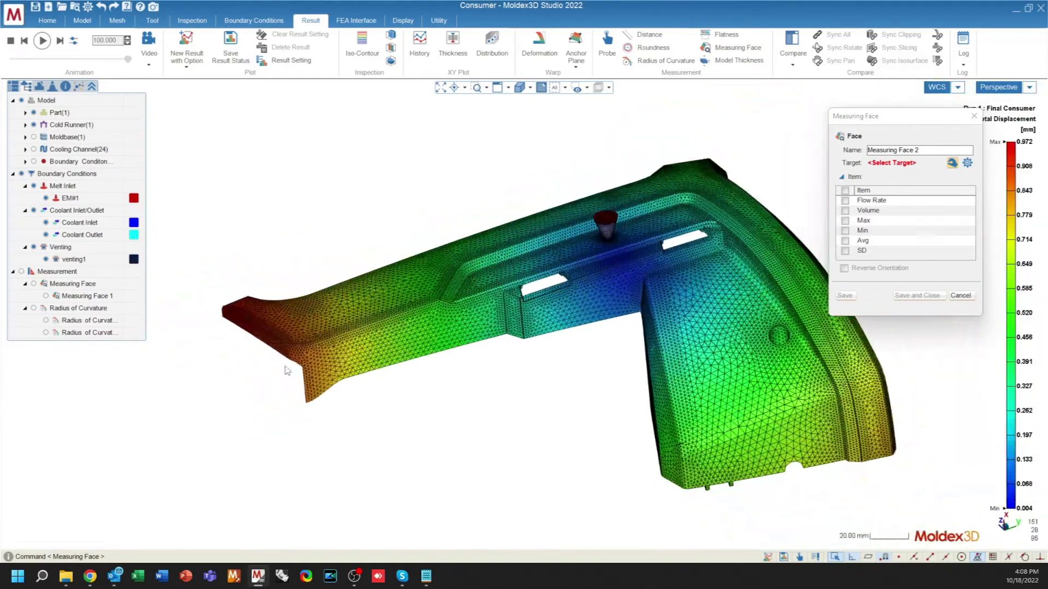
pyautogui.moveTo(287, 371); pyautogui.dragTo(374, 351, button='middle')
pyautogui.scroll(5, 375, 351)
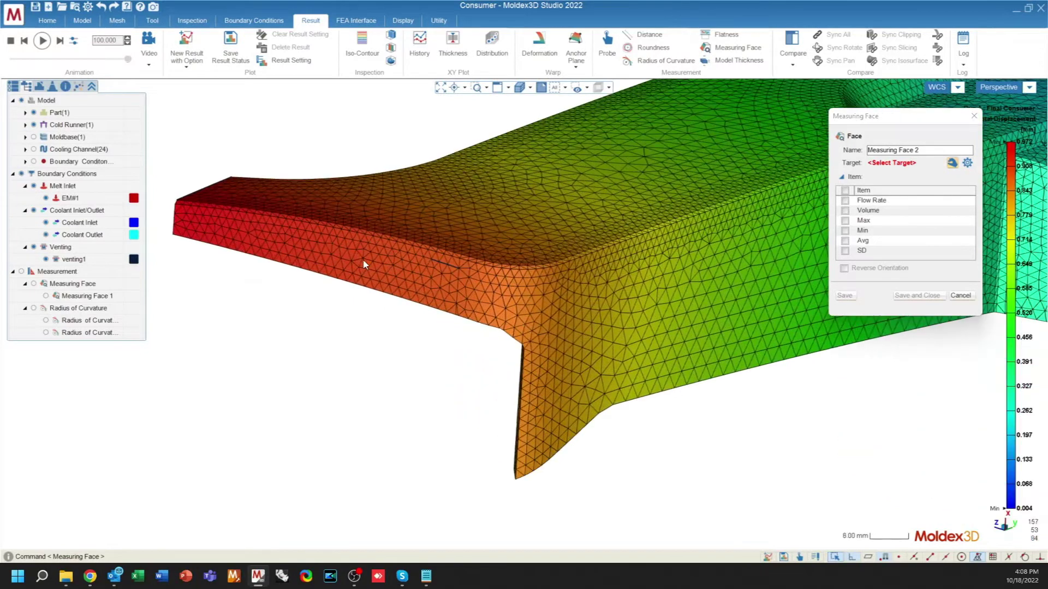
pyautogui.click(365, 265)
pyautogui.moveTo(365, 265); pyautogui.dragTo(839, 199, button='middle')
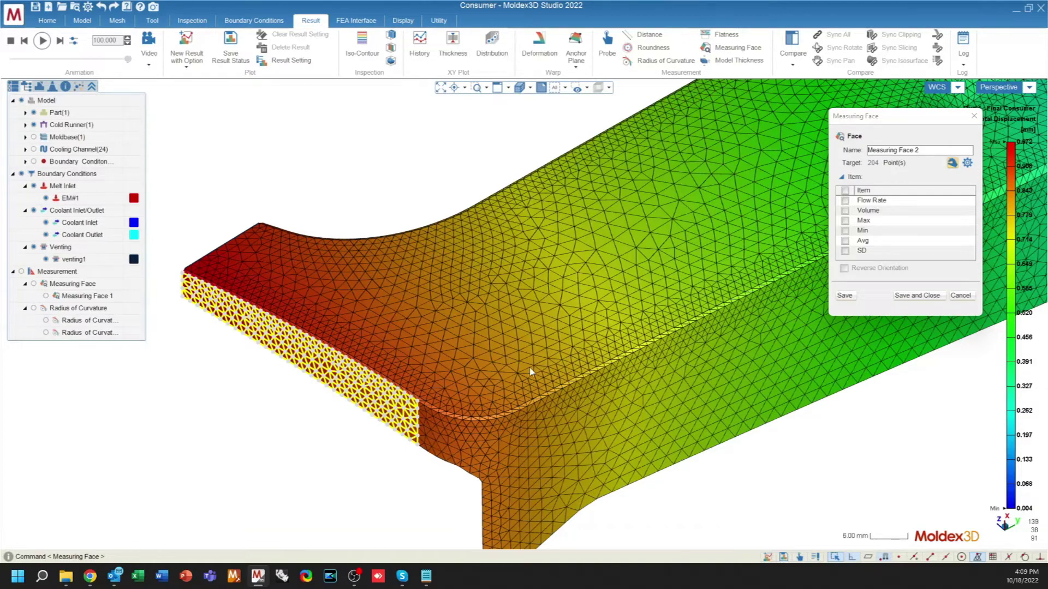
# Include the average value (0.923 mm) and save the face measurement
pyautogui.scroll(-3, 529, 372)
pyautogui.scroll(-5, 407, 388)
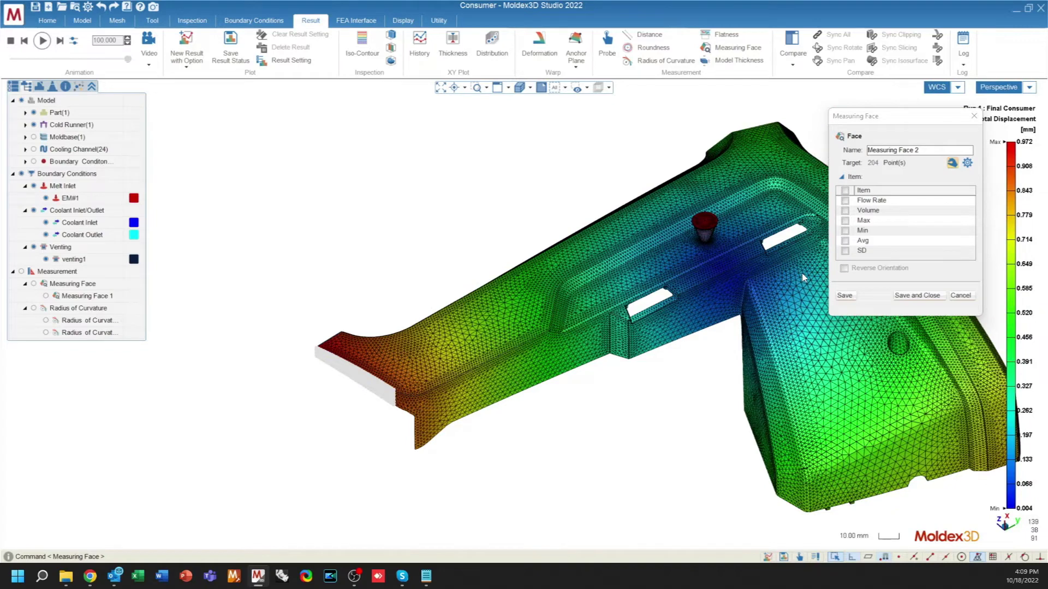
pyautogui.click(845, 241)
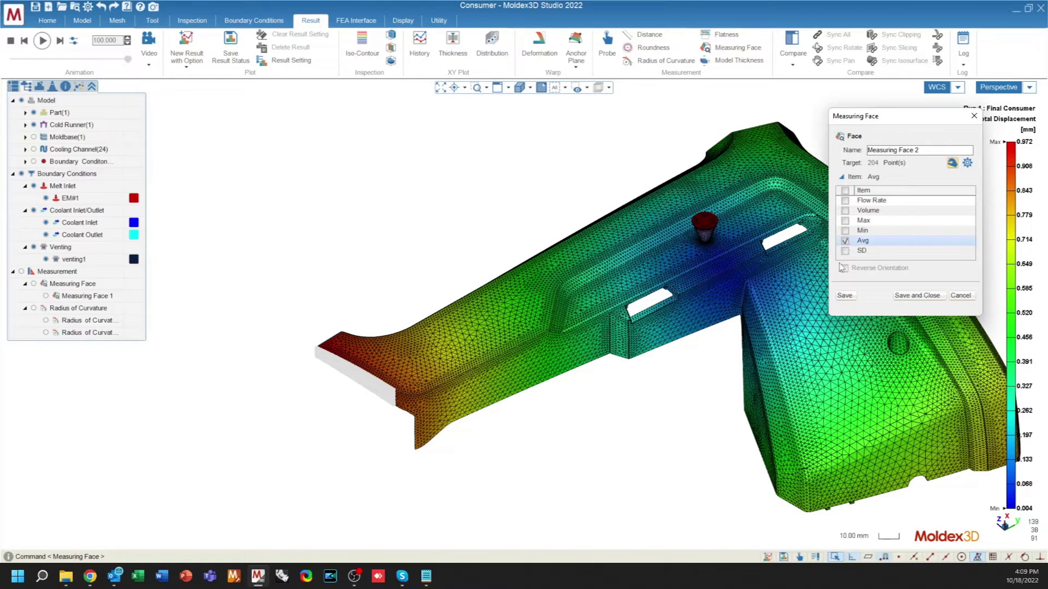
pyautogui.click(926, 299)
# Select the Filling results group under Result-Customize1
pyautogui.scroll(5, 322, 376)
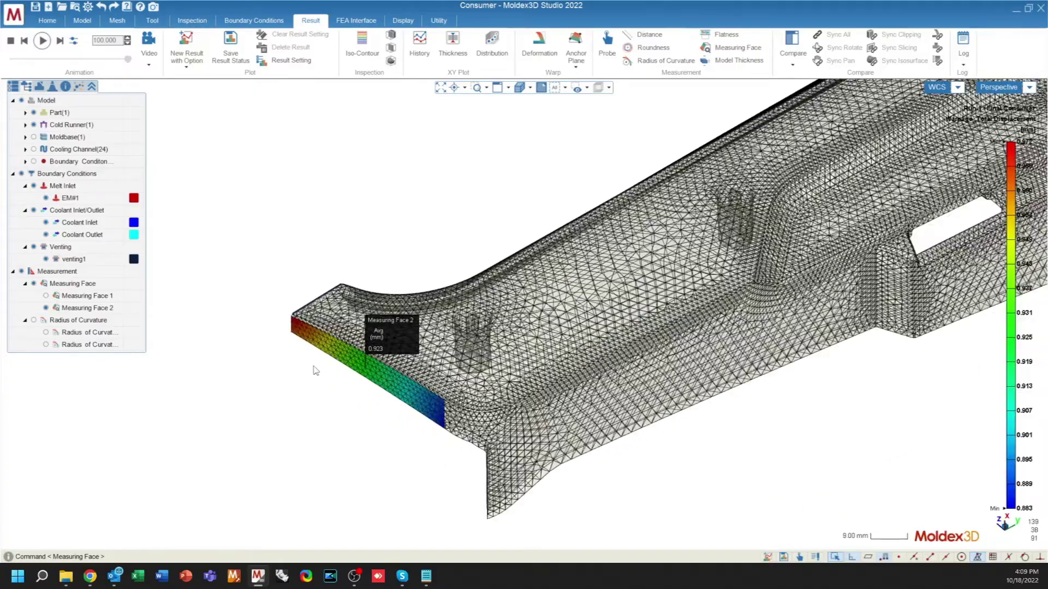
pyautogui.scroll(2, 370, 375)
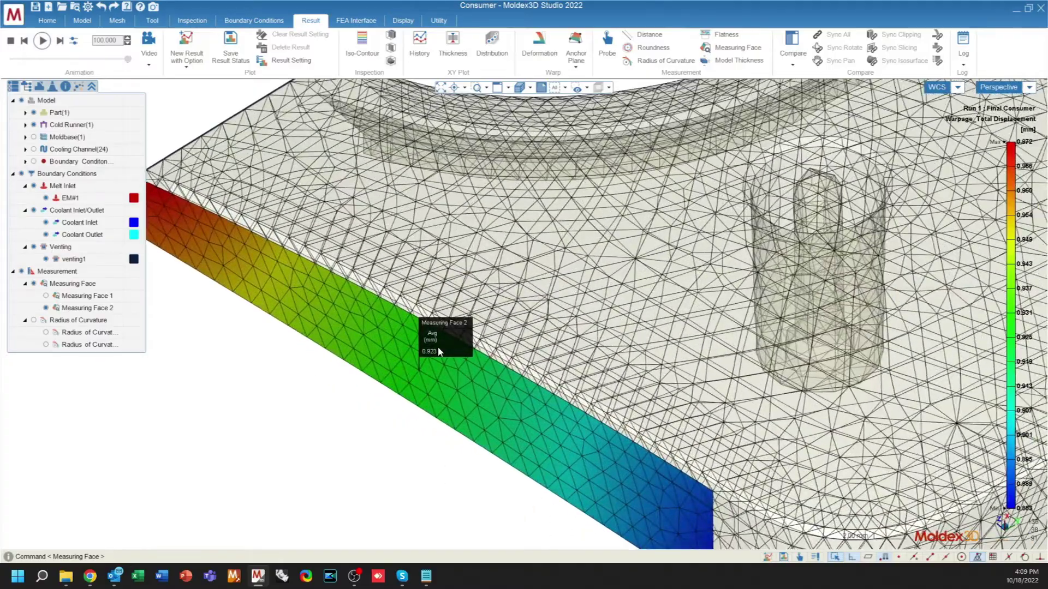
pyautogui.scroll(-8, 437, 318)
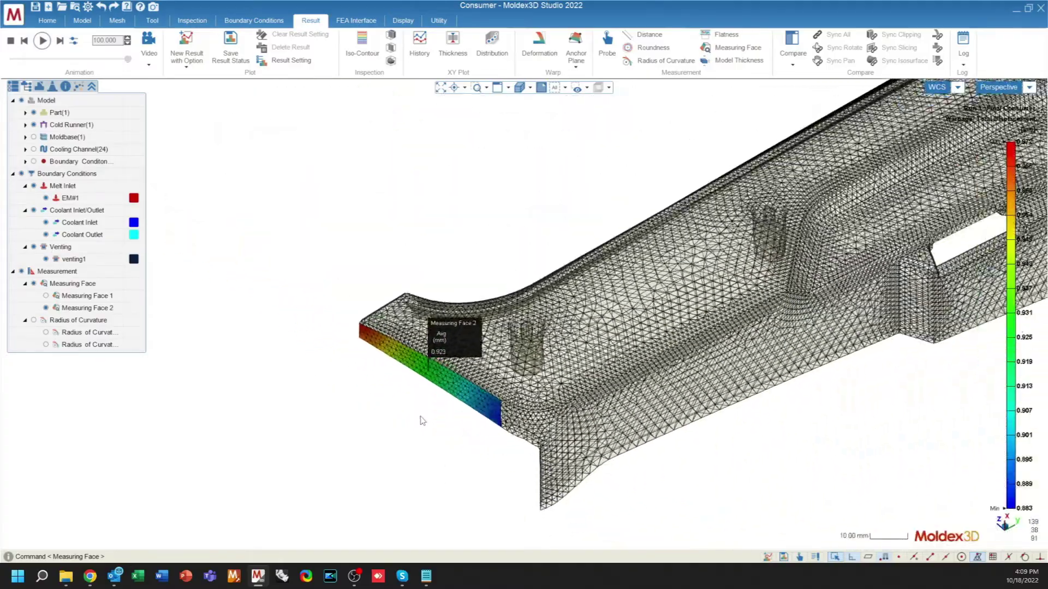
pyautogui.scroll(-3, 441, 427)
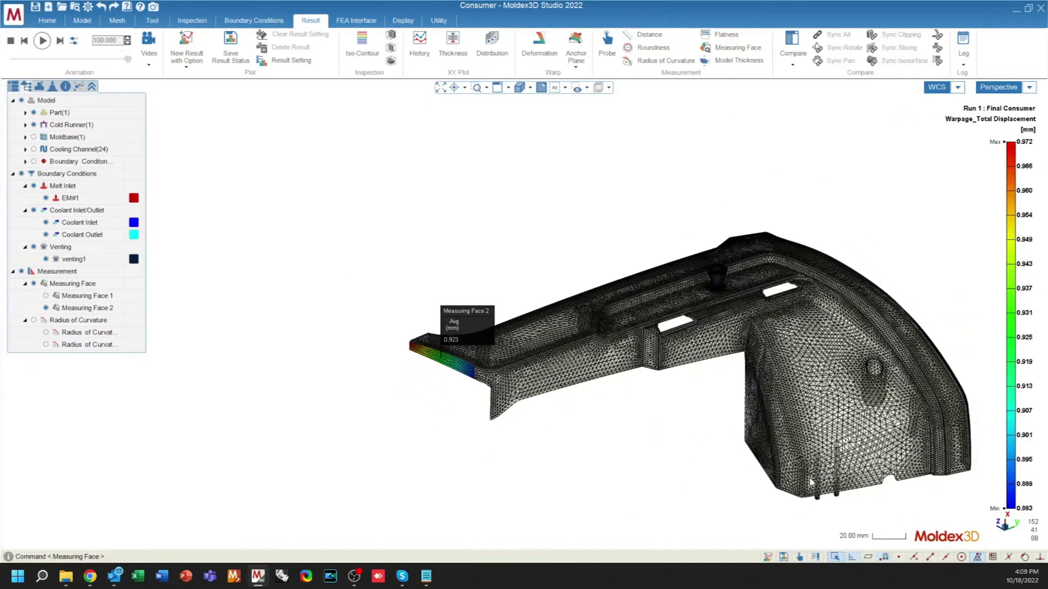
pyautogui.scroll(1, 755, 416)
pyautogui.scroll(-1, 514, 484)
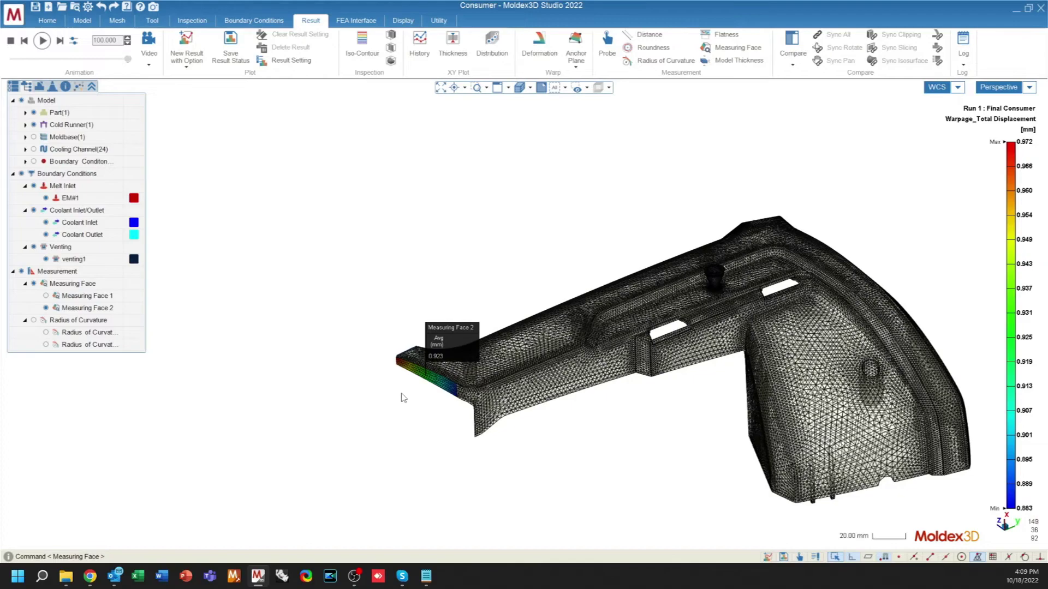
pyautogui.scroll(2, 439, 387)
pyautogui.scroll(4, 439, 387)
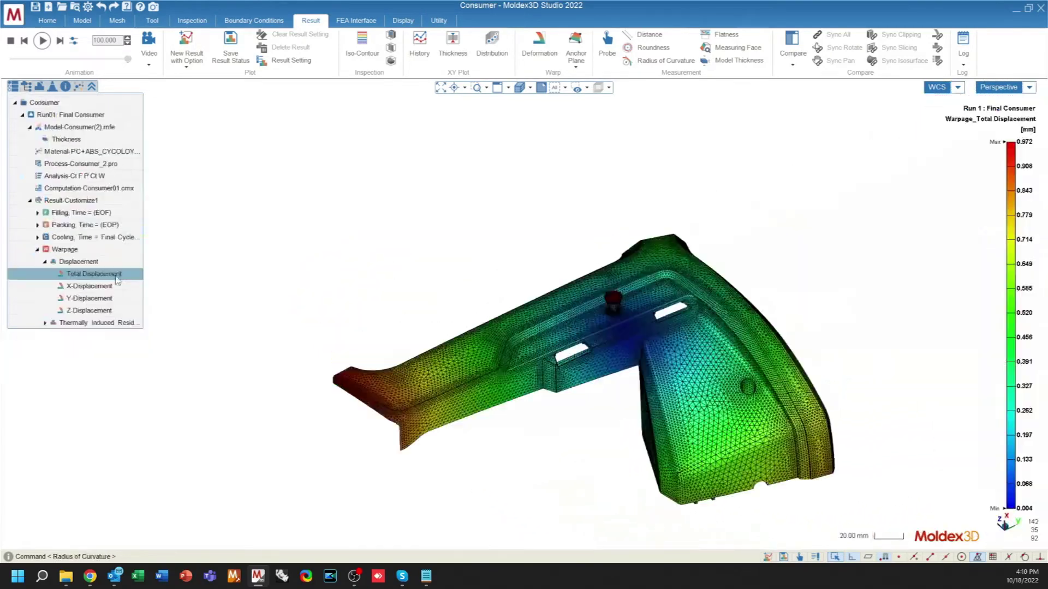
pyautogui.click(81, 212)
# Load the Particle Tracer Flow Length result from the filling results
pyautogui.click(37, 213)
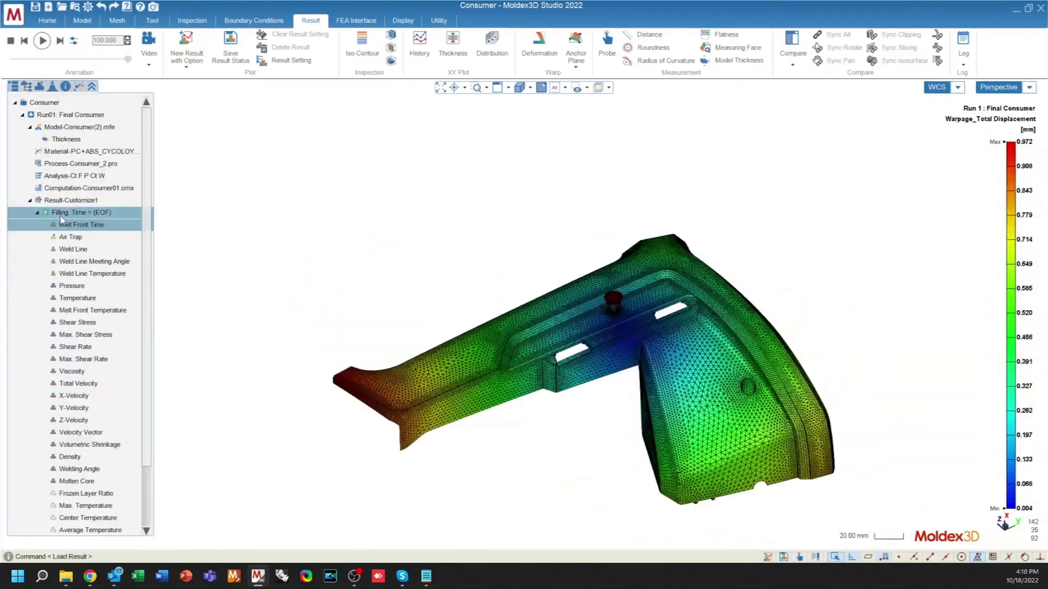
pyautogui.click(81, 224)
pyautogui.scroll(-3, 93, 402)
pyautogui.click(83, 493)
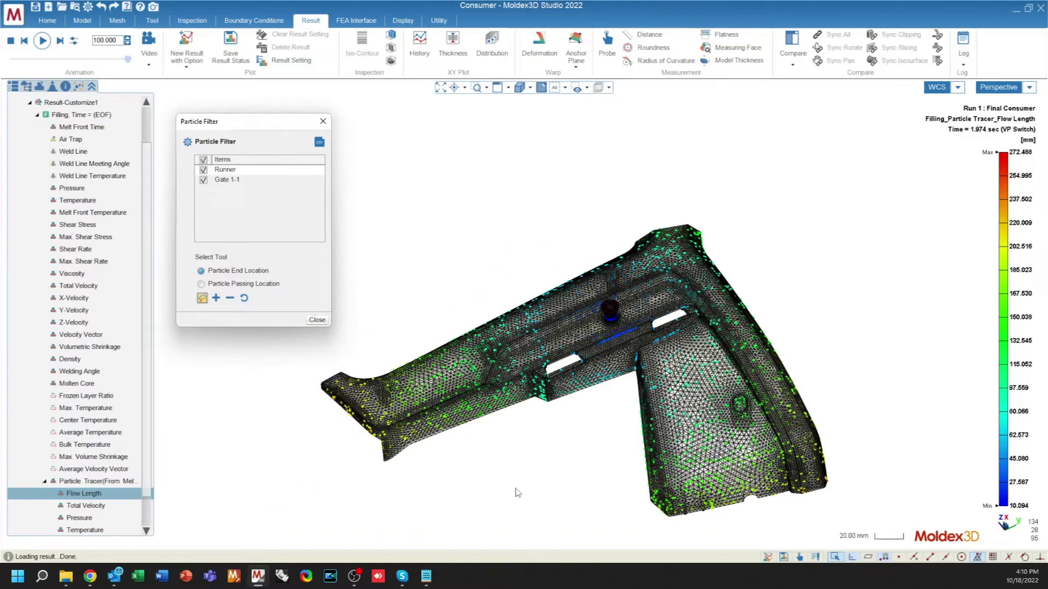
# Filter the particles to those ending at the part's left end, spanning 160.906–235.340 mm
pyautogui.moveTo(531, 500); pyautogui.dragTo(370, 243, button='middle')
pyautogui.moveTo(371, 242); pyautogui.dragTo(502, 470)
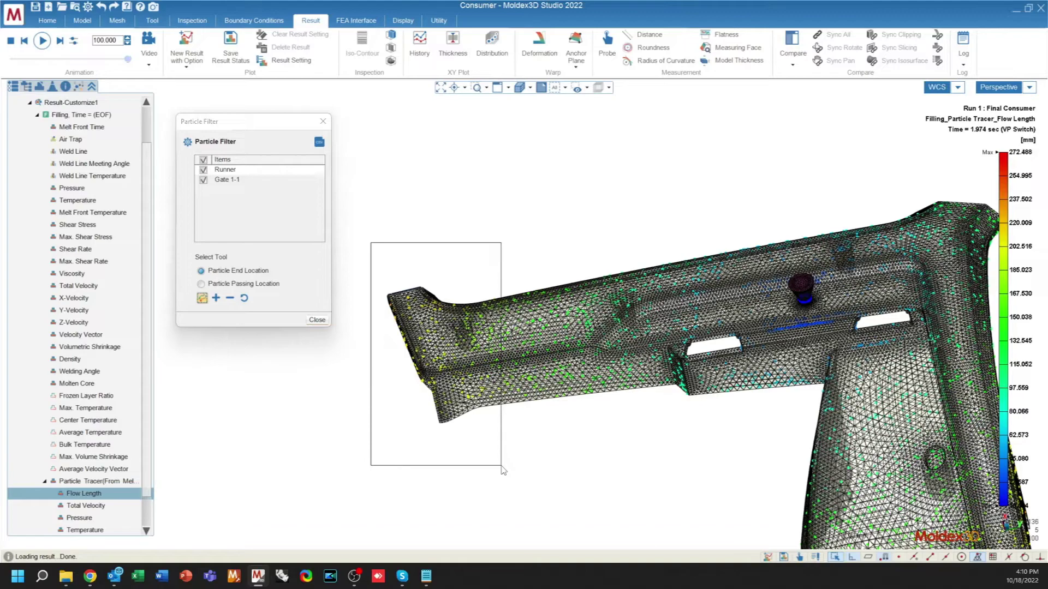
pyautogui.moveTo(502, 470); pyautogui.dragTo(503, 471)
pyautogui.moveTo(503, 471); pyautogui.dragTo(546, 389, button='middle')
pyautogui.scroll(-3, 546, 389)
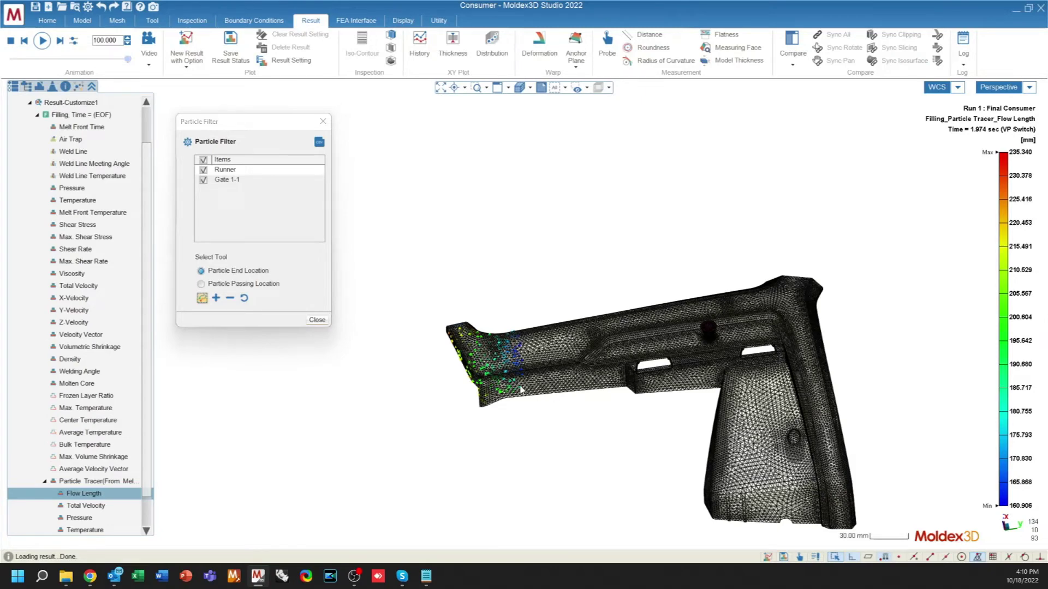
pyautogui.press('Escape')
pyautogui.rightClick(83, 483)
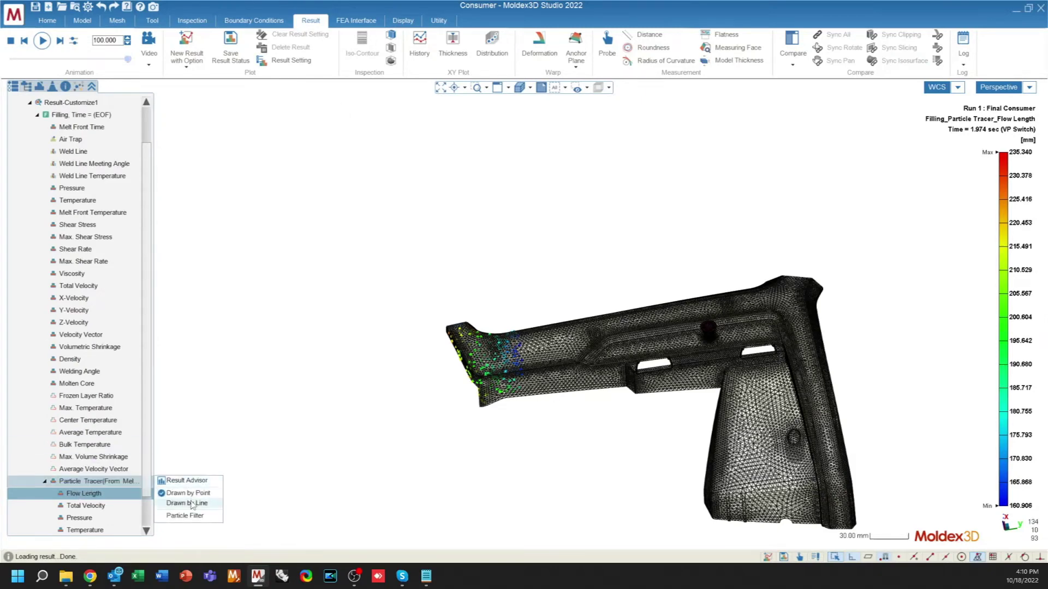
# Draw the flow-length particle traces as lines and play the trace animation
pyautogui.click(193, 503)
pyautogui.moveTo(510, 491)
pyautogui.mouseDown(button='middle')
pyautogui.moveTo(484, 433)
pyautogui.moveTo(615, 424)
pyautogui.moveTo(619, 293)
pyautogui.mouseUp(button='middle')
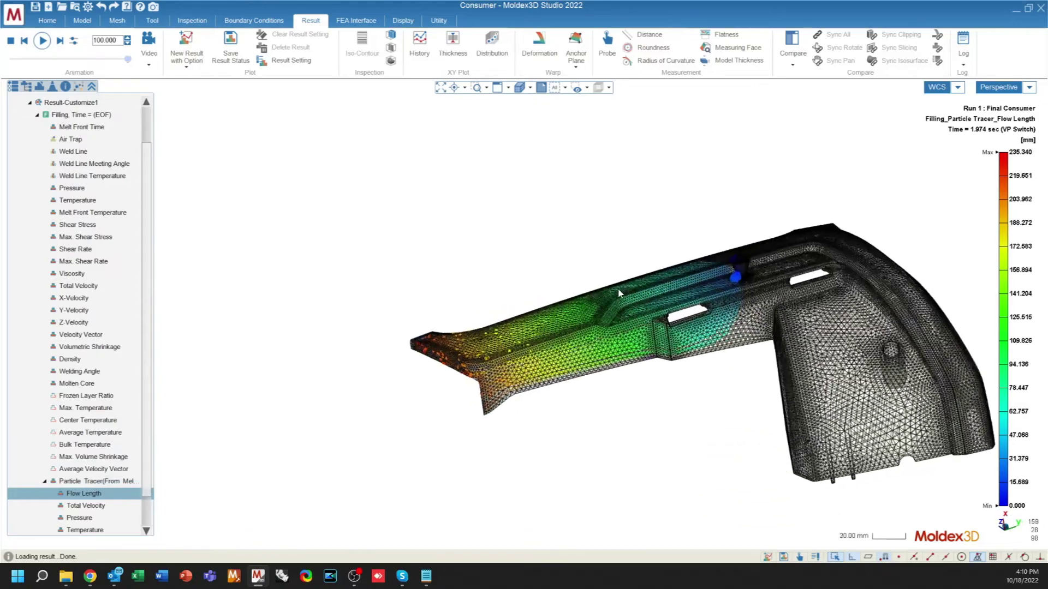
pyautogui.scroll(3, 620, 293)
pyautogui.scroll(-1, 537, 213)
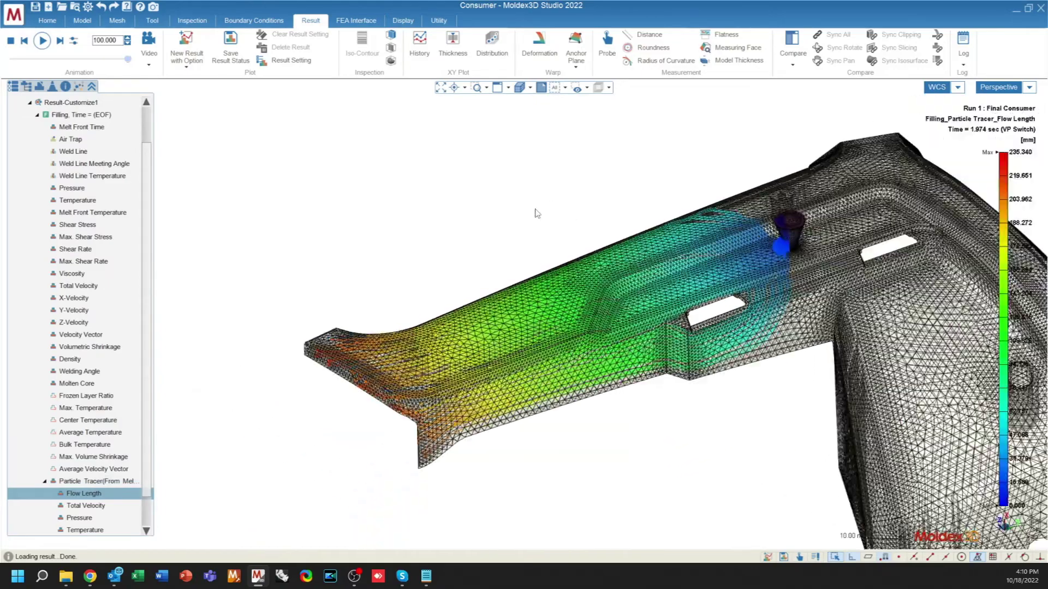
pyautogui.scroll(1, 493, 464)
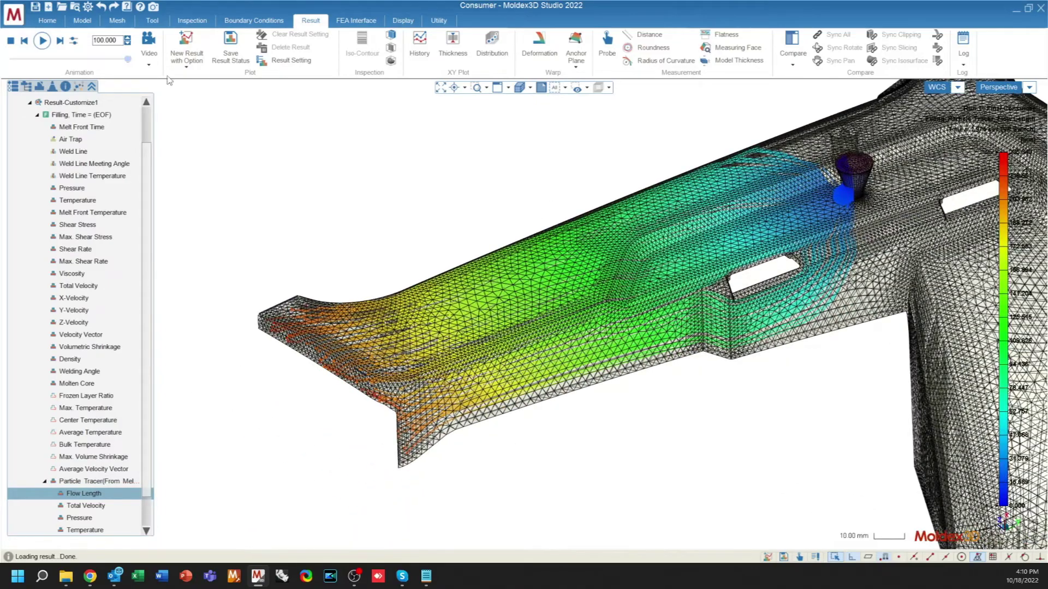
pyautogui.click(42, 40)
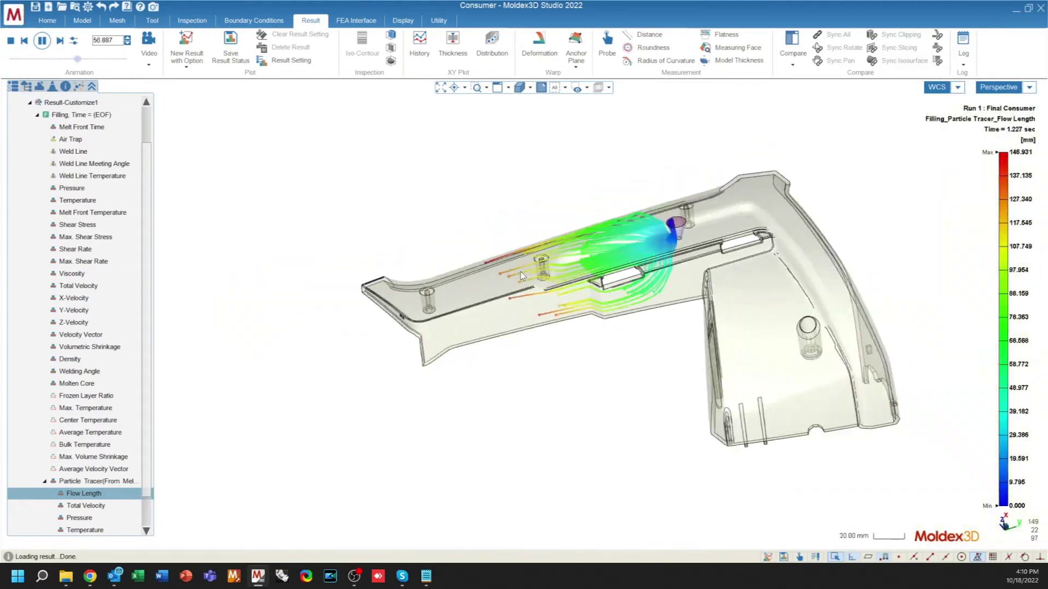
# Filter the particle tracer to particles ending at a picked spot on the part
pyautogui.rightClick(116, 491)
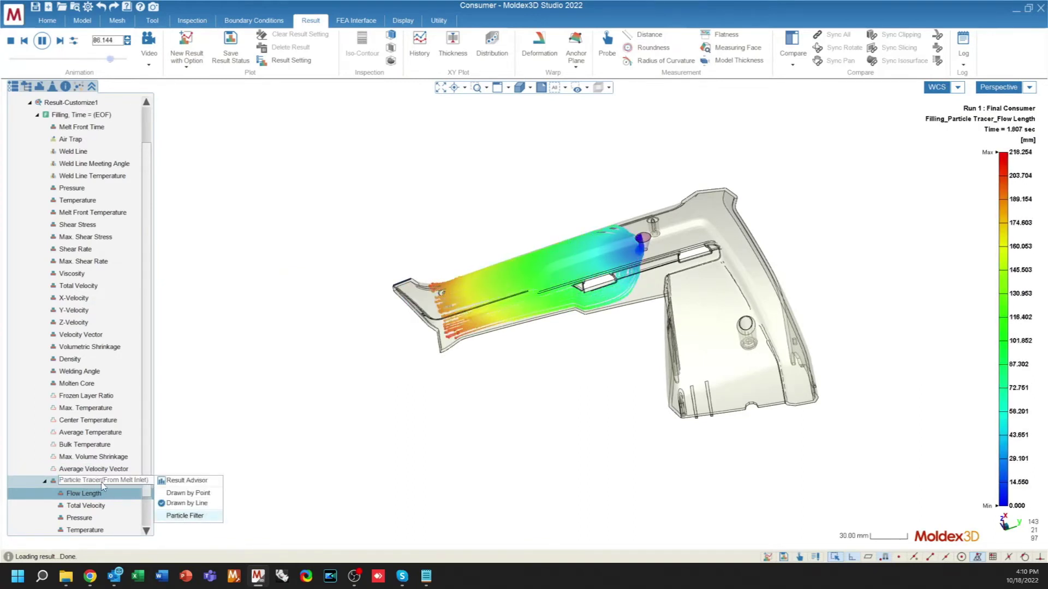
pyautogui.click(185, 516)
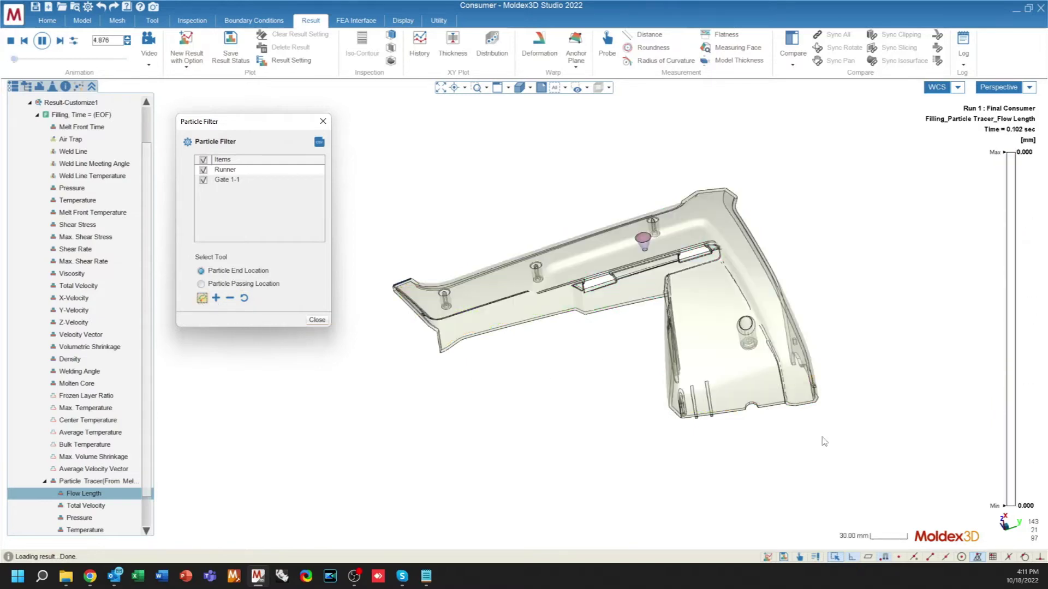
pyautogui.click(200, 301)
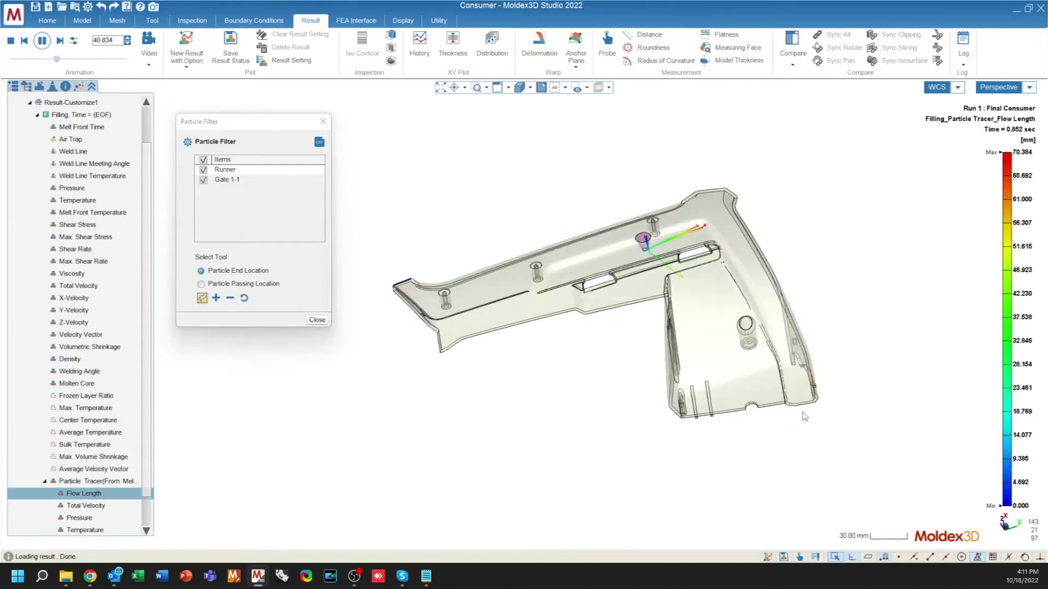
pyautogui.moveTo(785, 356)
pyautogui.mouseDown(button='middle')
pyautogui.moveTo(686, 431)
pyautogui.moveTo(731, 368)
pyautogui.moveTo(814, 363)
pyautogui.mouseUp(button='middle')
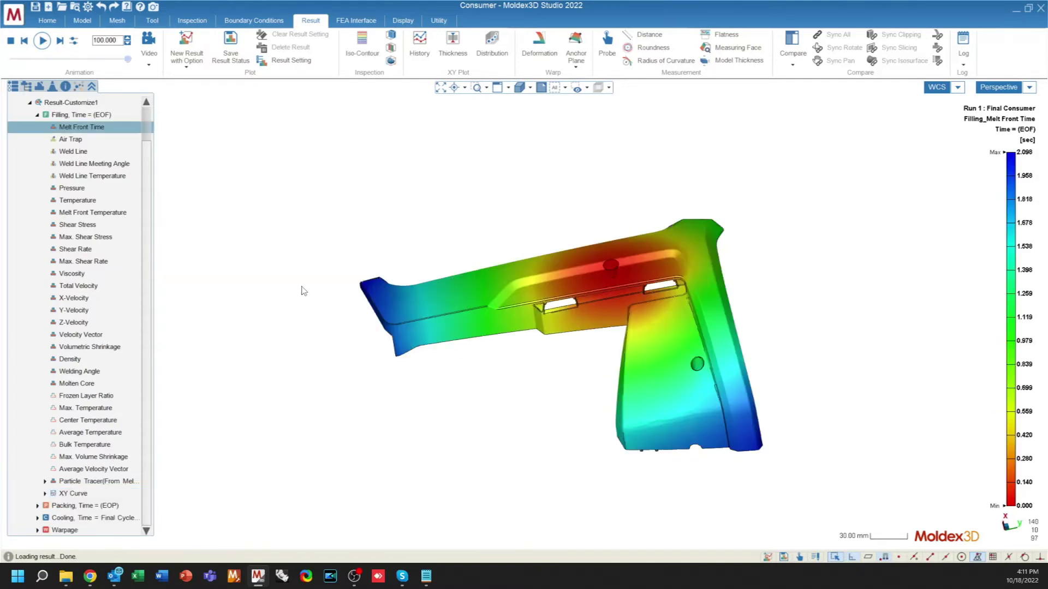
# Add a note to the Melt Front Time result, then close the note window
pyautogui.rightClick(79, 131)
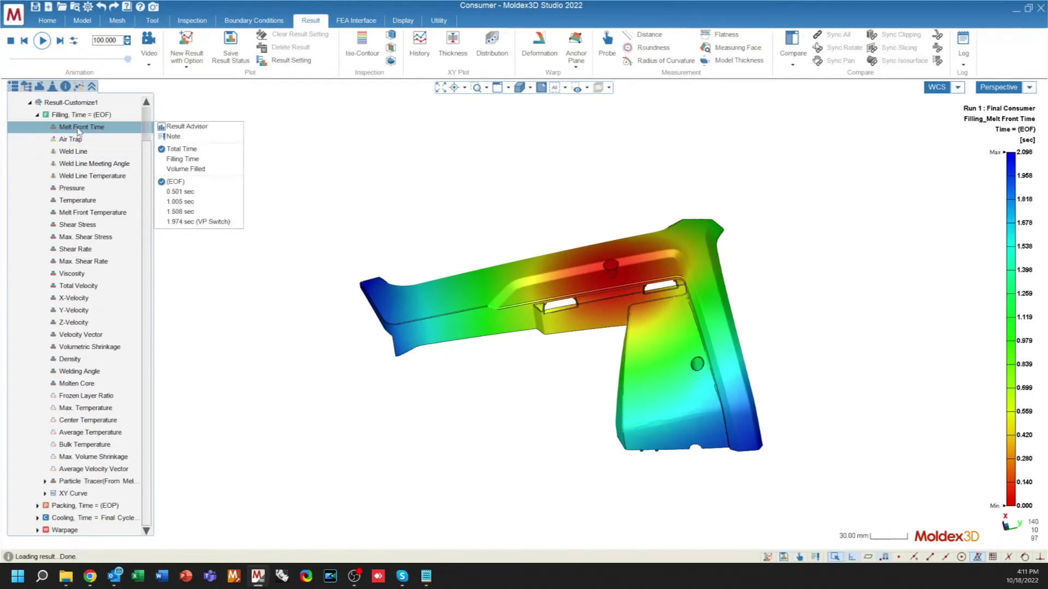
pyautogui.click(173, 136)
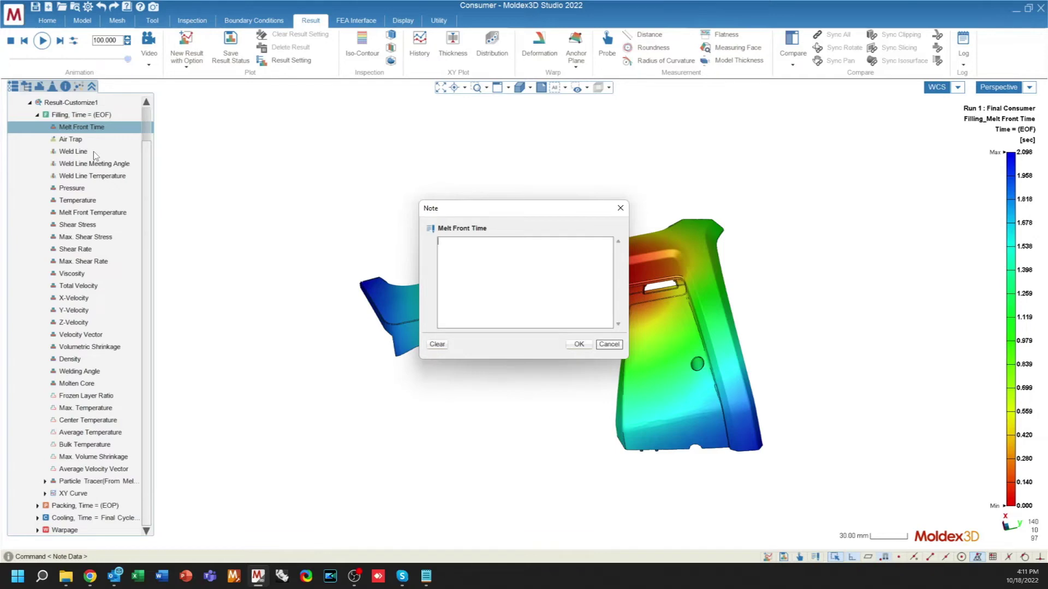
pyautogui.press('Escape')
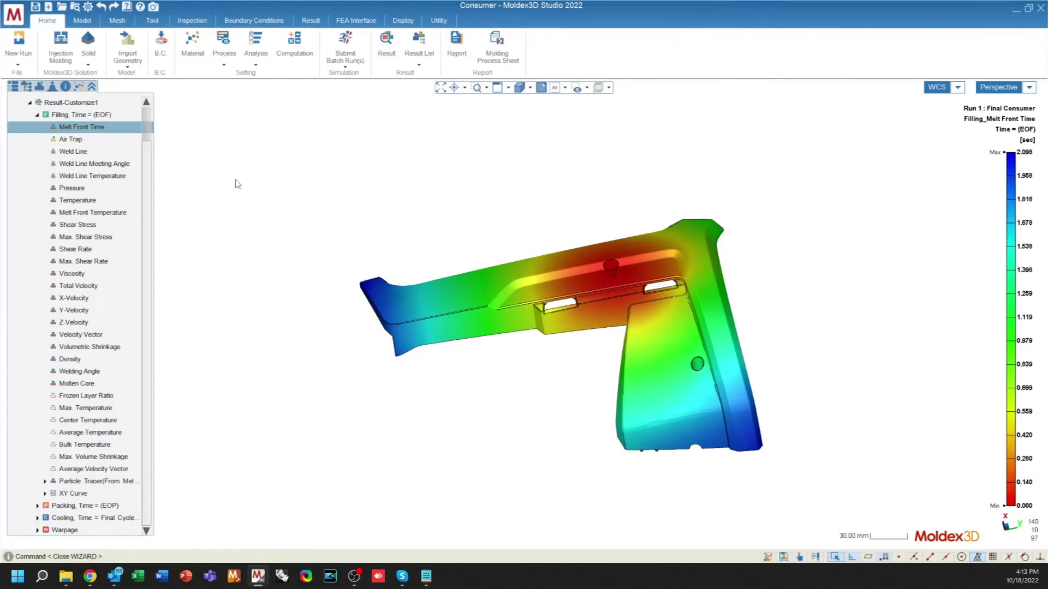
# Show the Inspection tab's measurement and compare tools for Melt Front Time
pyautogui.click(192, 21)
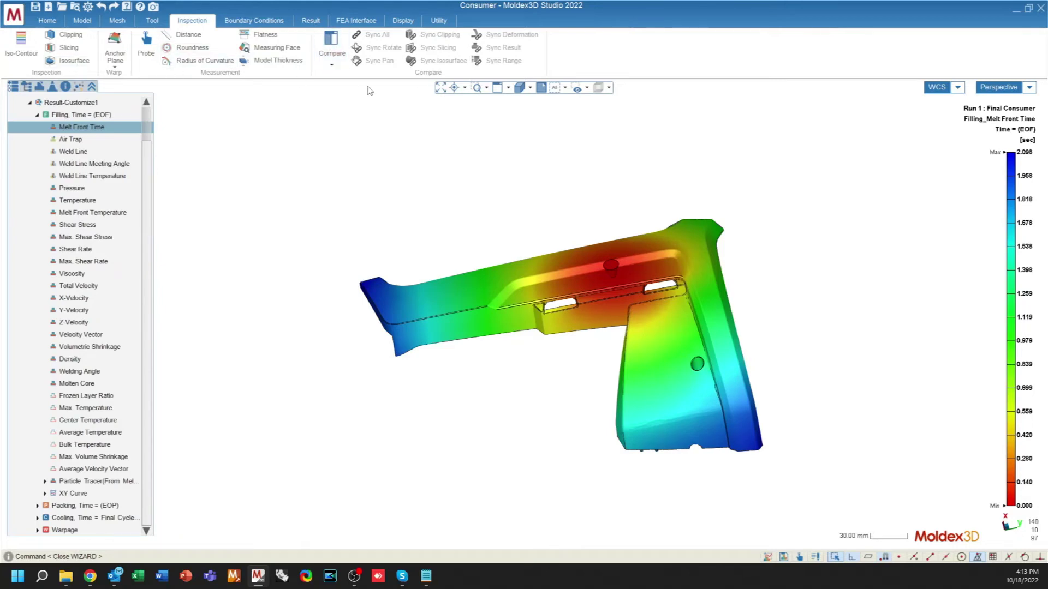
# Show the FEA Interface tab's export tools
pyautogui.click(360, 22)
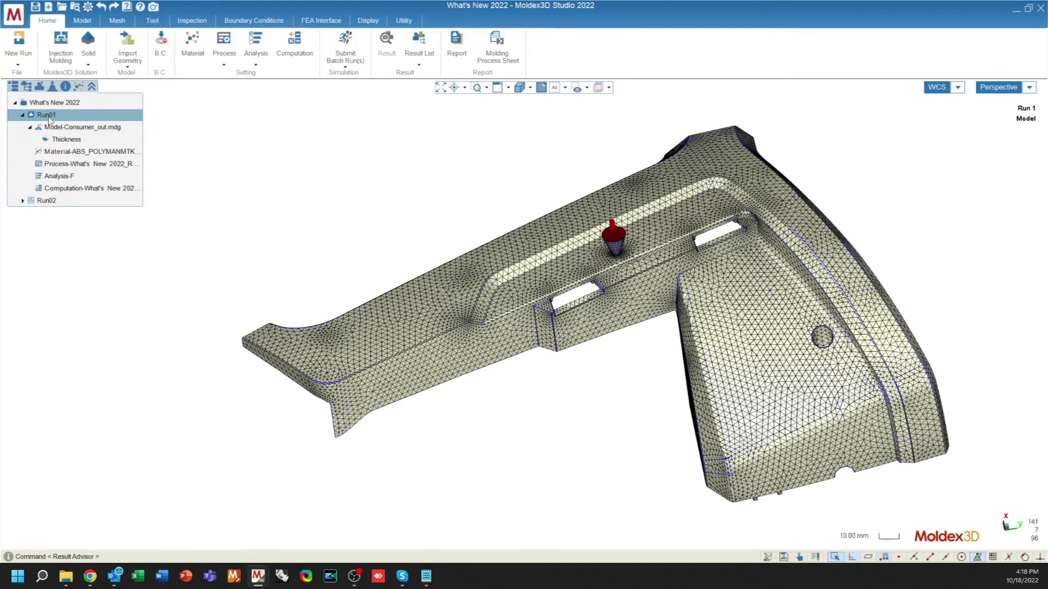
# Start a DOE Wizard on Run01 with Mesh and Material as control factors
pyautogui.rightClick(49, 117)
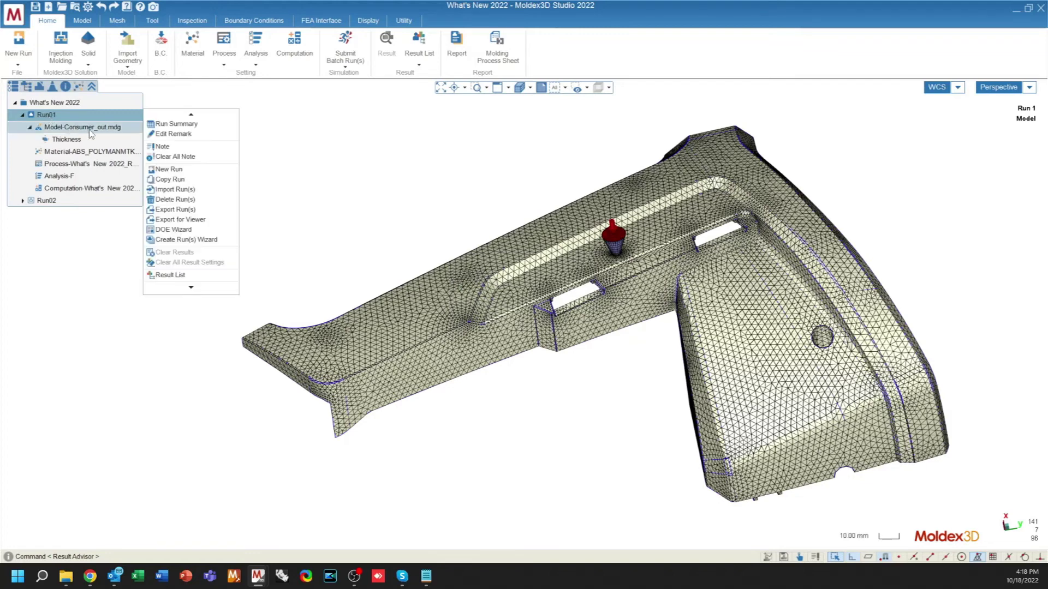
pyautogui.click(174, 232)
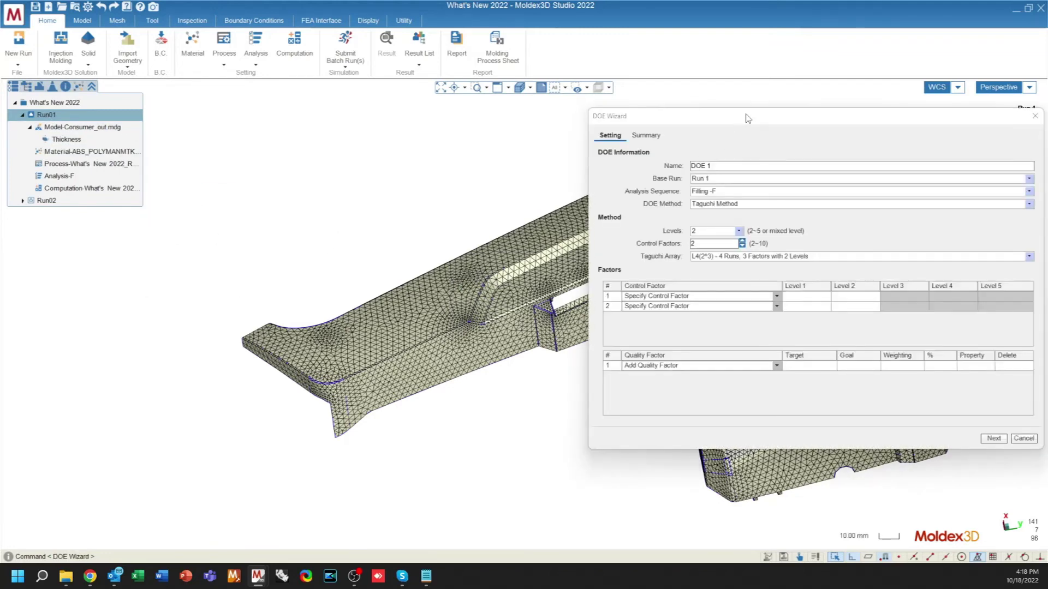
pyautogui.moveTo(748, 119); pyautogui.dragTo(478, 119)
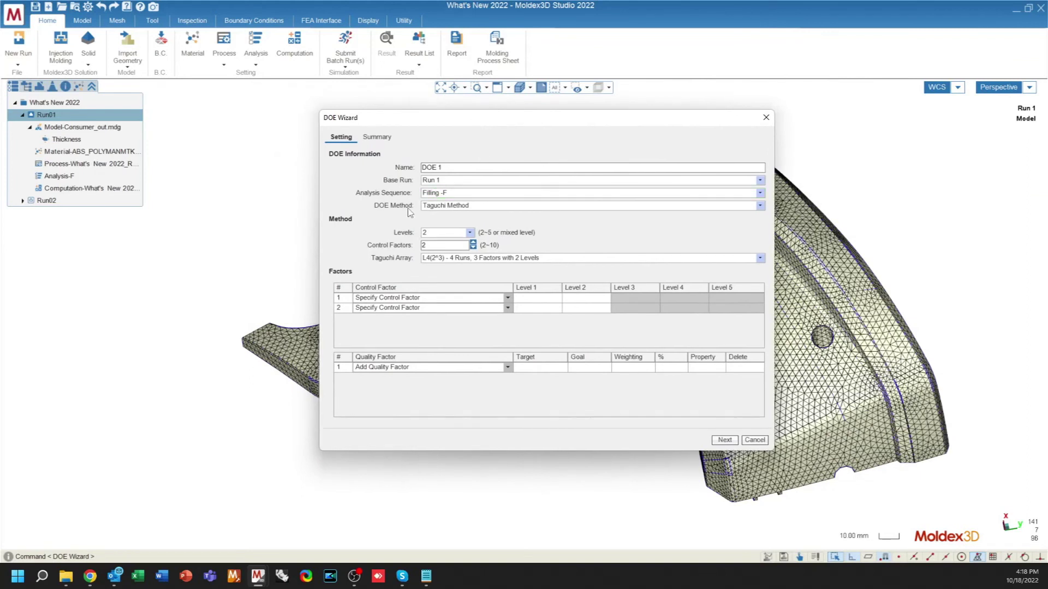
pyautogui.click(384, 297)
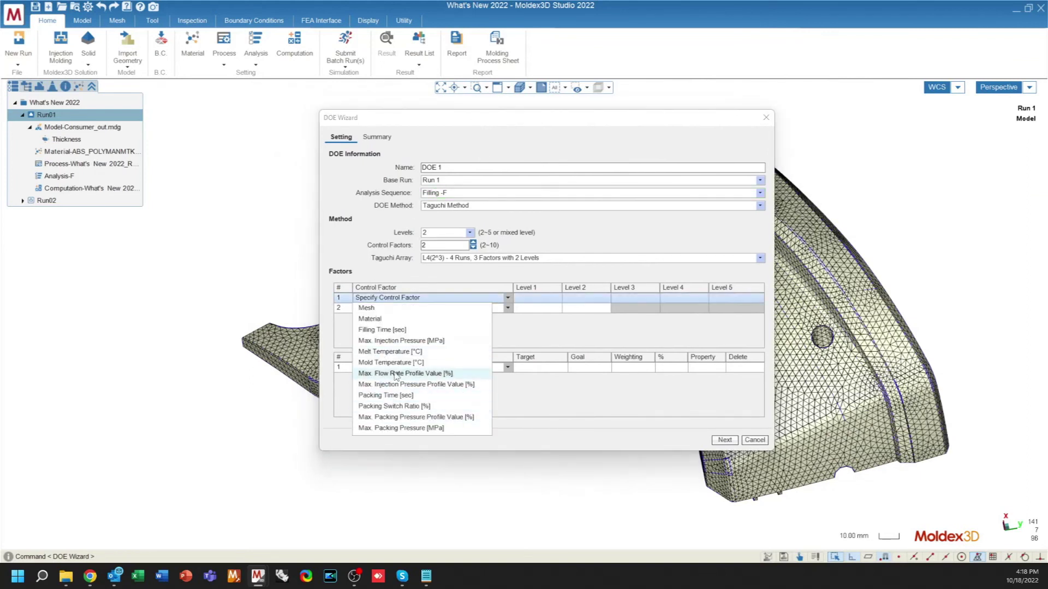
pyautogui.click(389, 308)
pyautogui.click(389, 308)
pyautogui.click(378, 329)
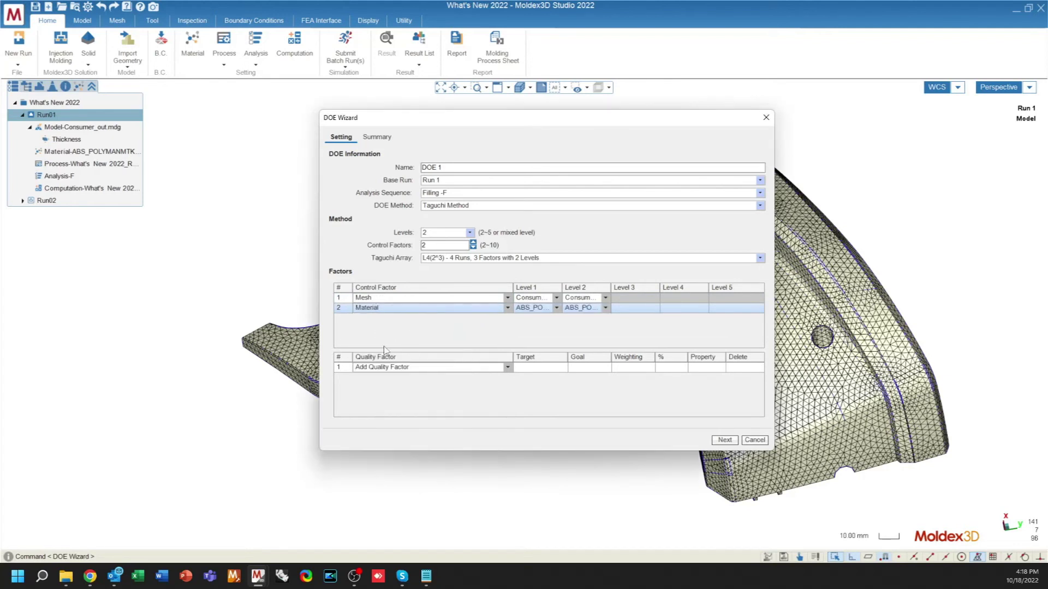
# Add quality factor Warpage_Total Displacement with goal Smaller, measured in WCS
pyautogui.click(393, 369)
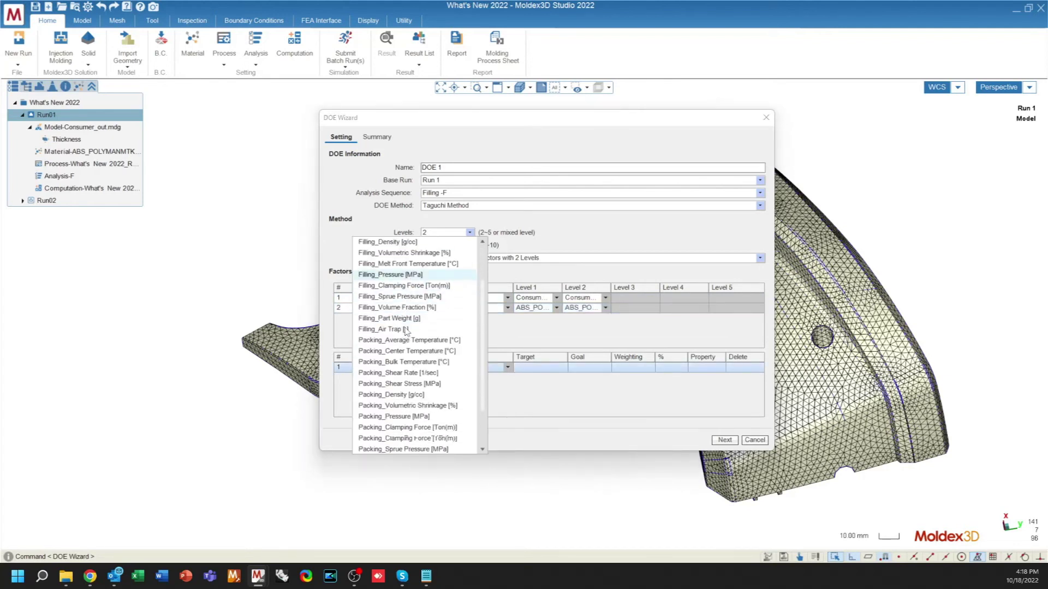
pyautogui.scroll(-3, 414, 404)
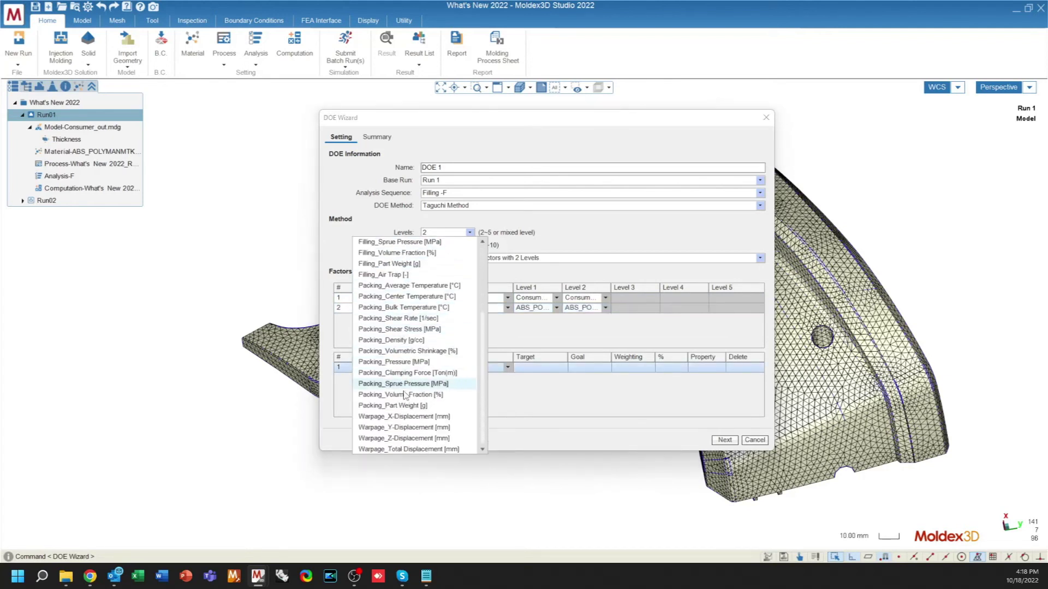
pyautogui.click(387, 449)
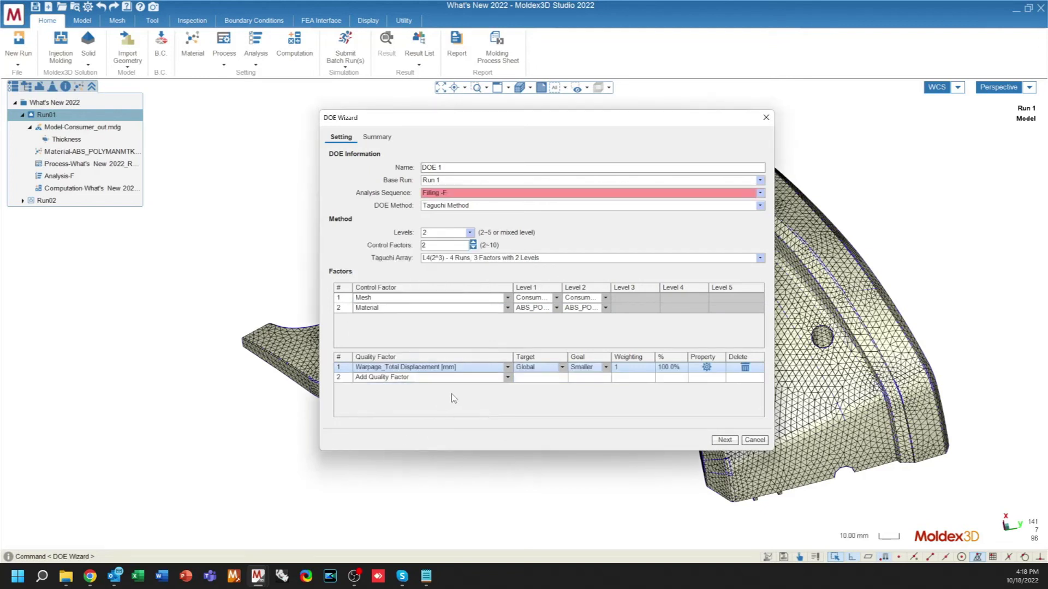
pyautogui.click(562, 367)
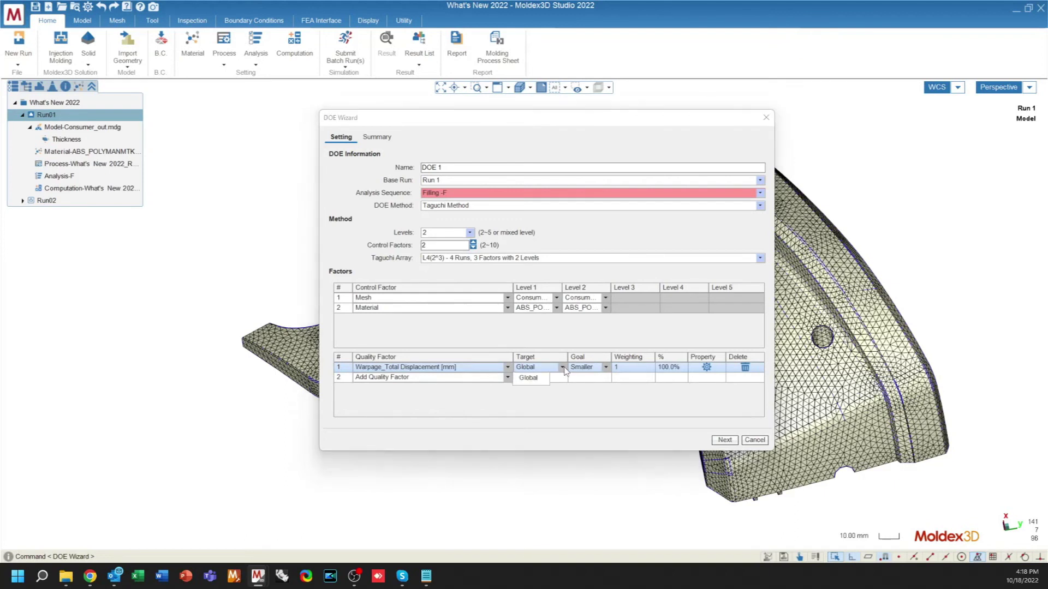
pyautogui.click(606, 367)
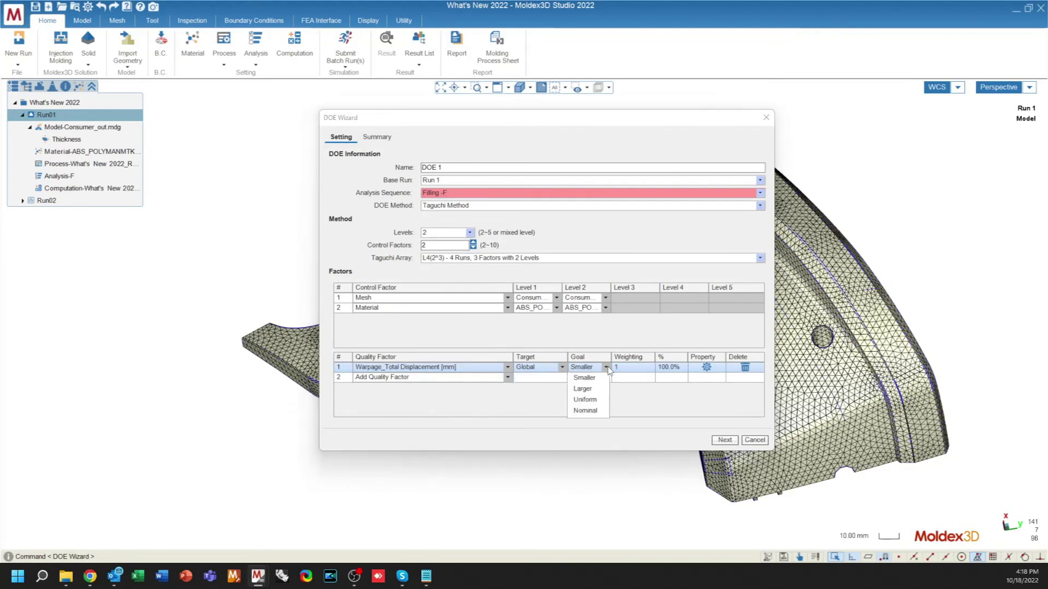
pyautogui.click(617, 406)
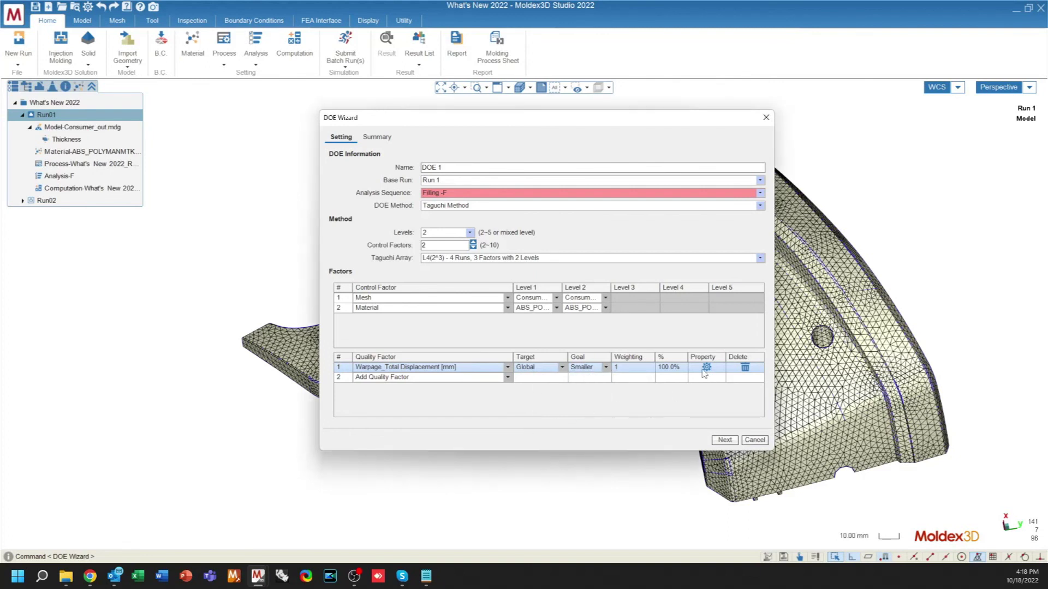
pyautogui.click(706, 367)
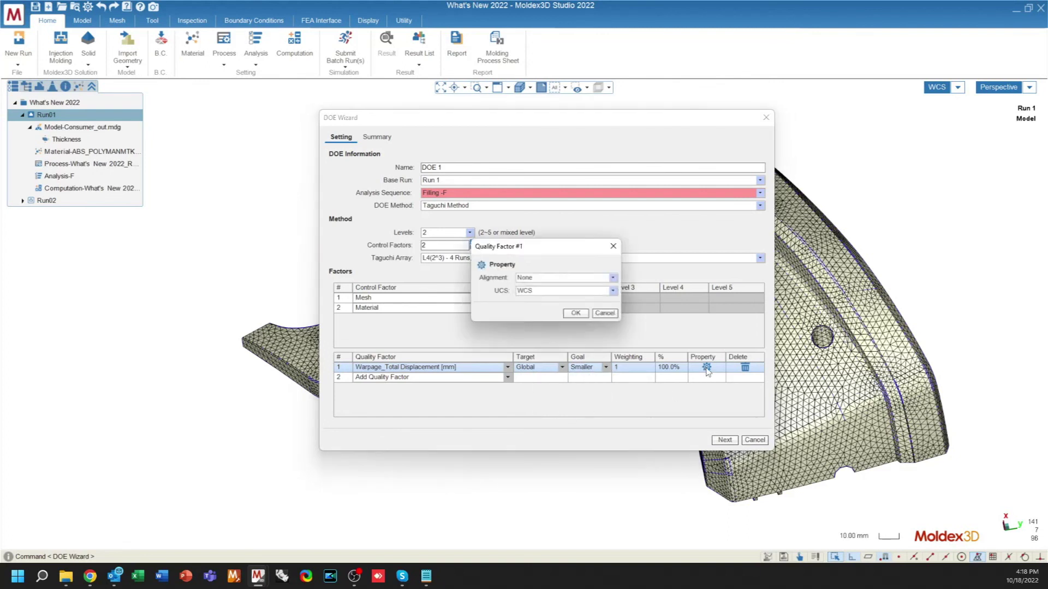
pyautogui.click(535, 293)
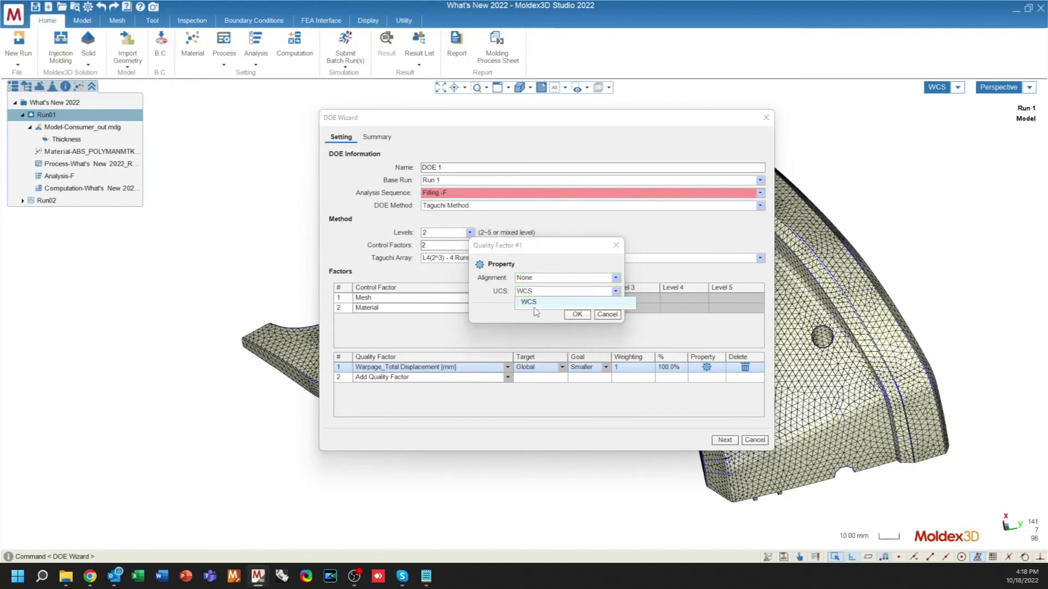
pyautogui.click(532, 304)
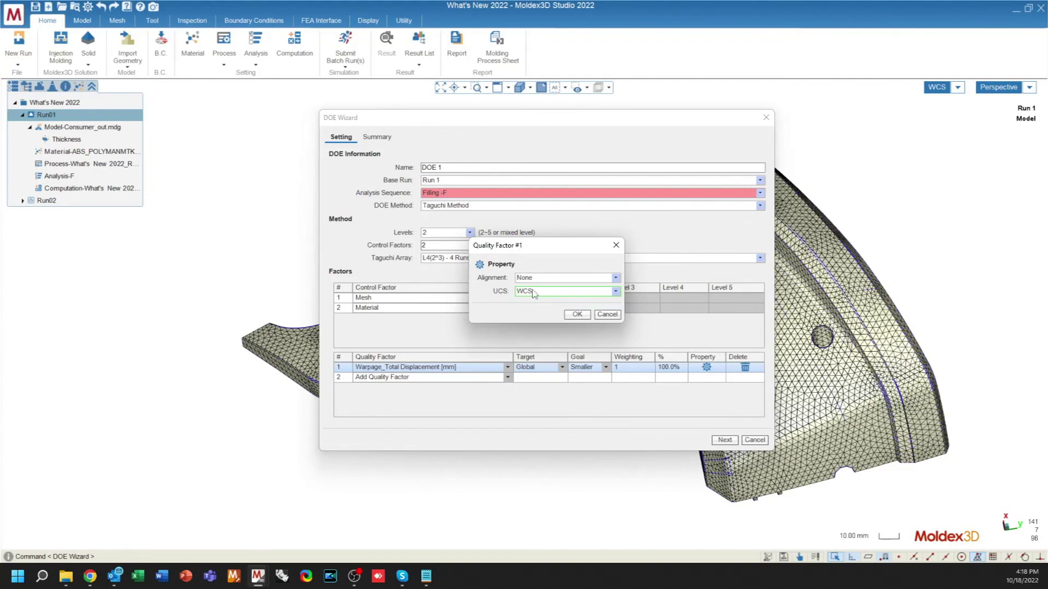
pyautogui.click(576, 314)
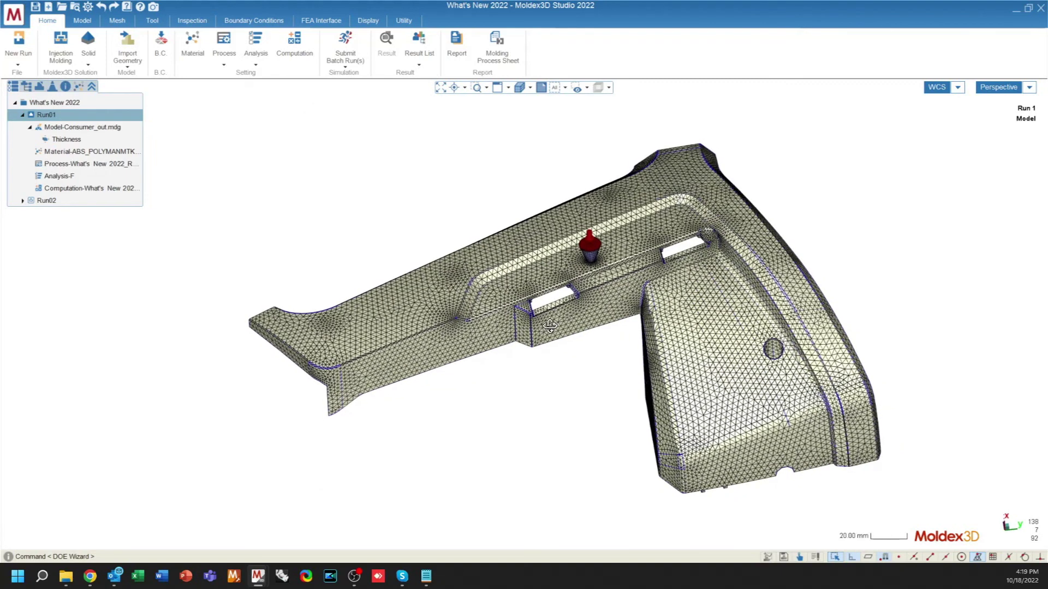